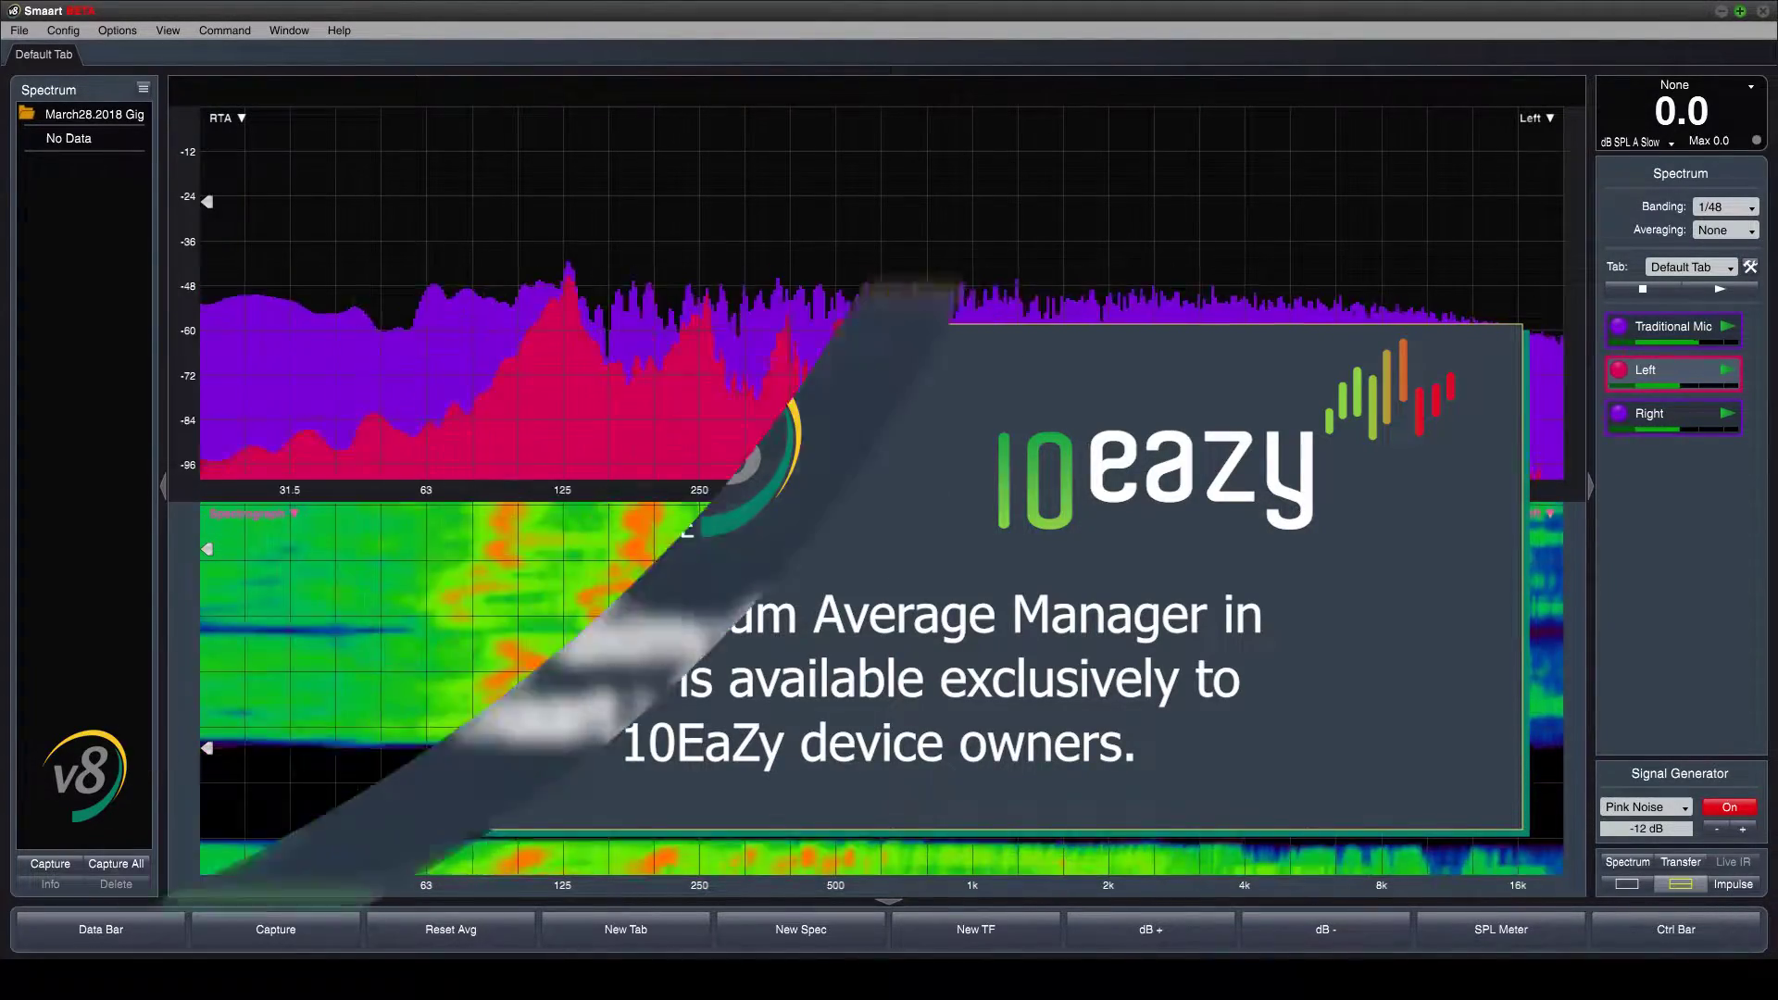
Enable the USB: 10EaZy #1092 input under I-O Config, then return to the SPL Config tab
{"action": "left_click", "coordinate": [64, 31]}
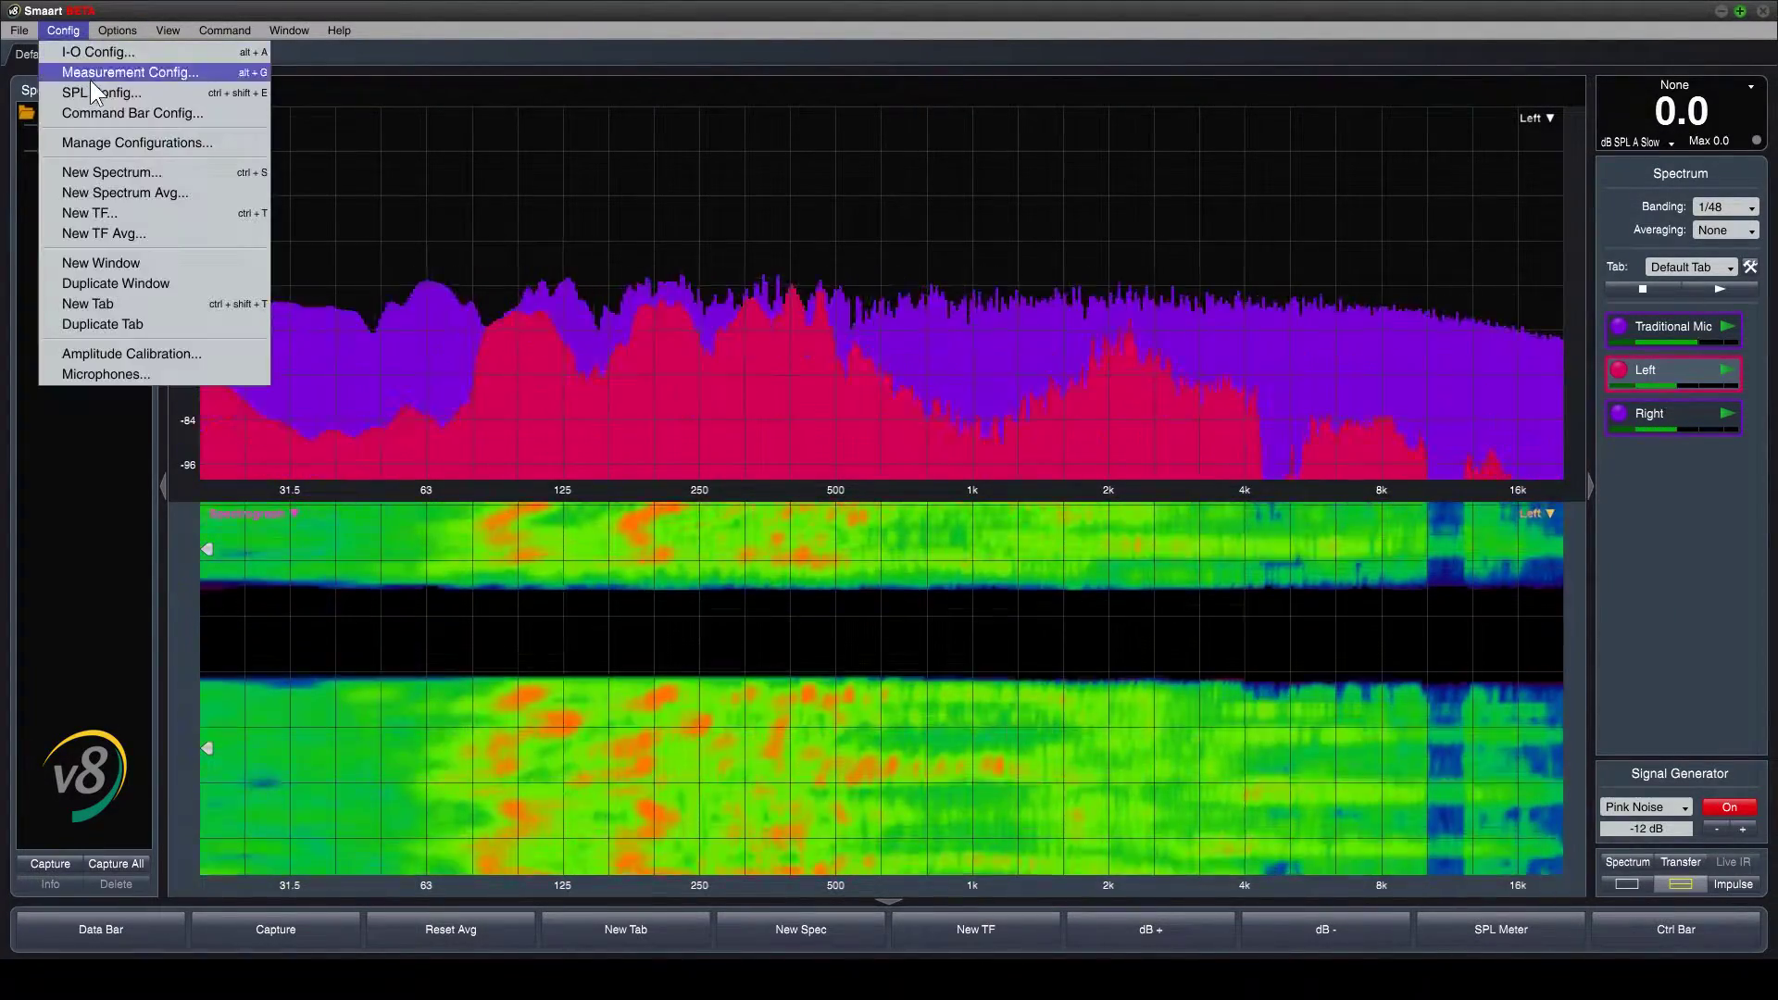
{"action": "left_click", "coordinate": [93, 87]}
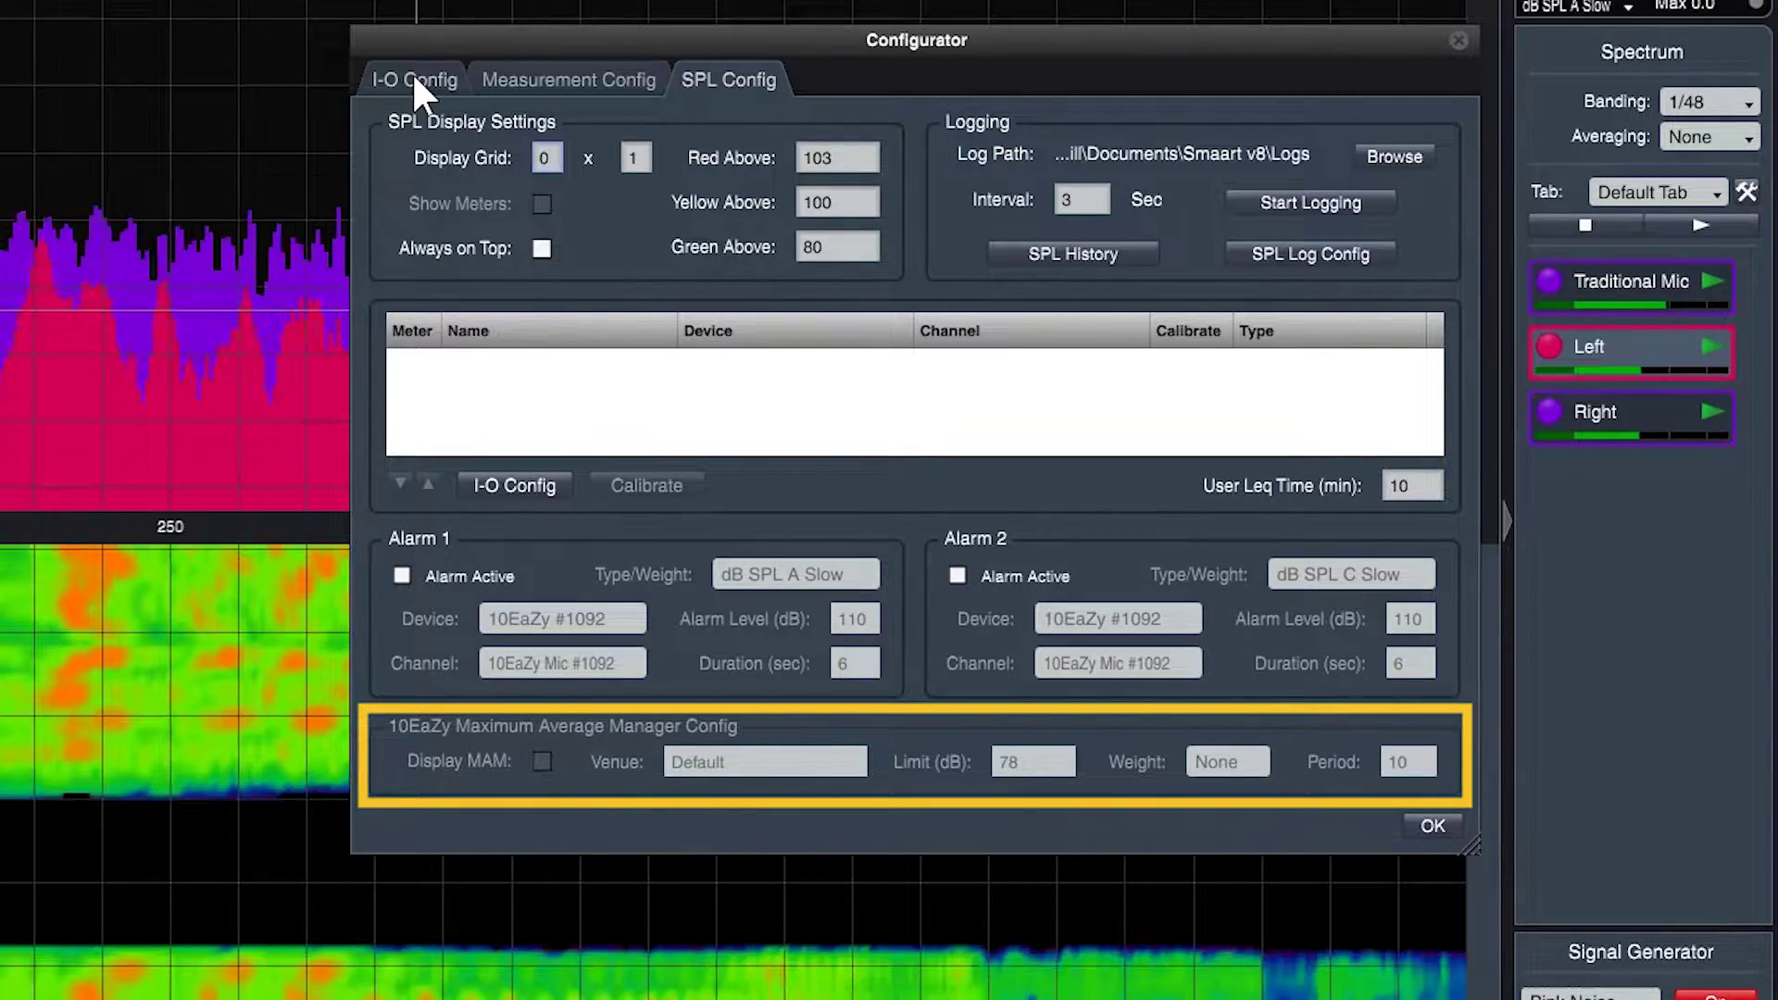
{"action": "left_click", "coordinate": [413, 80]}
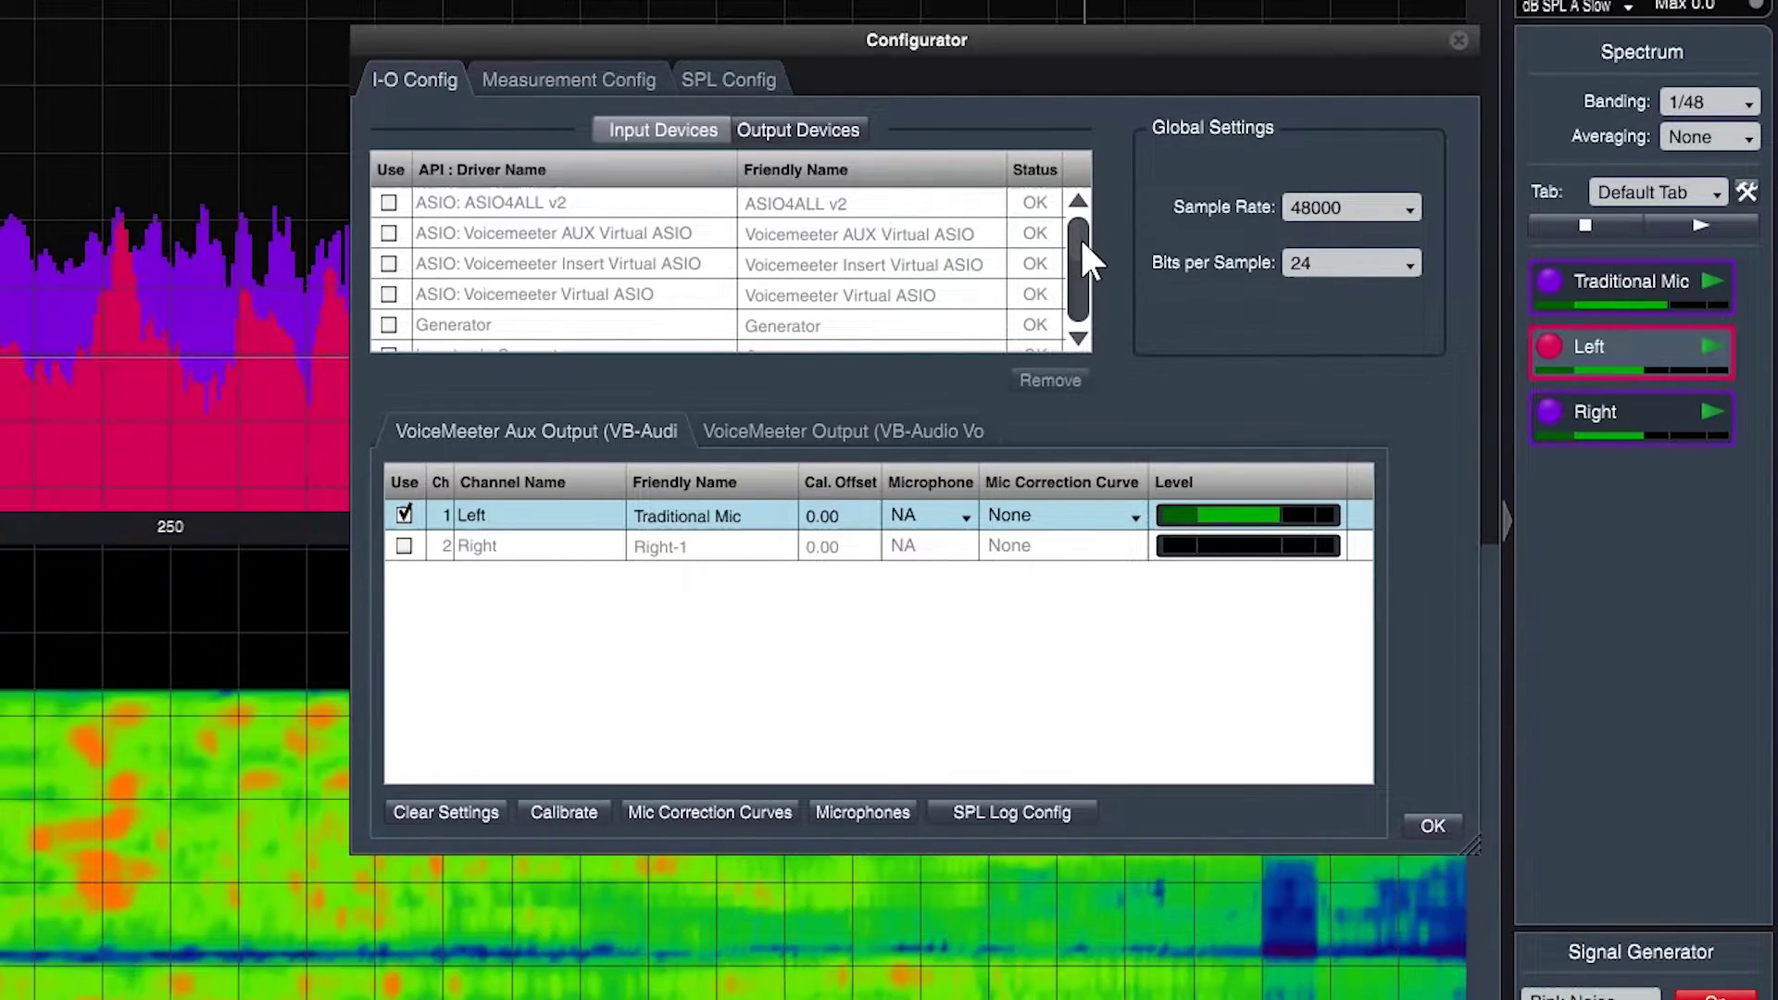
{"action": "left_click_drag", "start_coordinate": [1080, 237], "coordinate": [1079, 278]}
{"action": "left_click", "coordinate": [389, 252]}
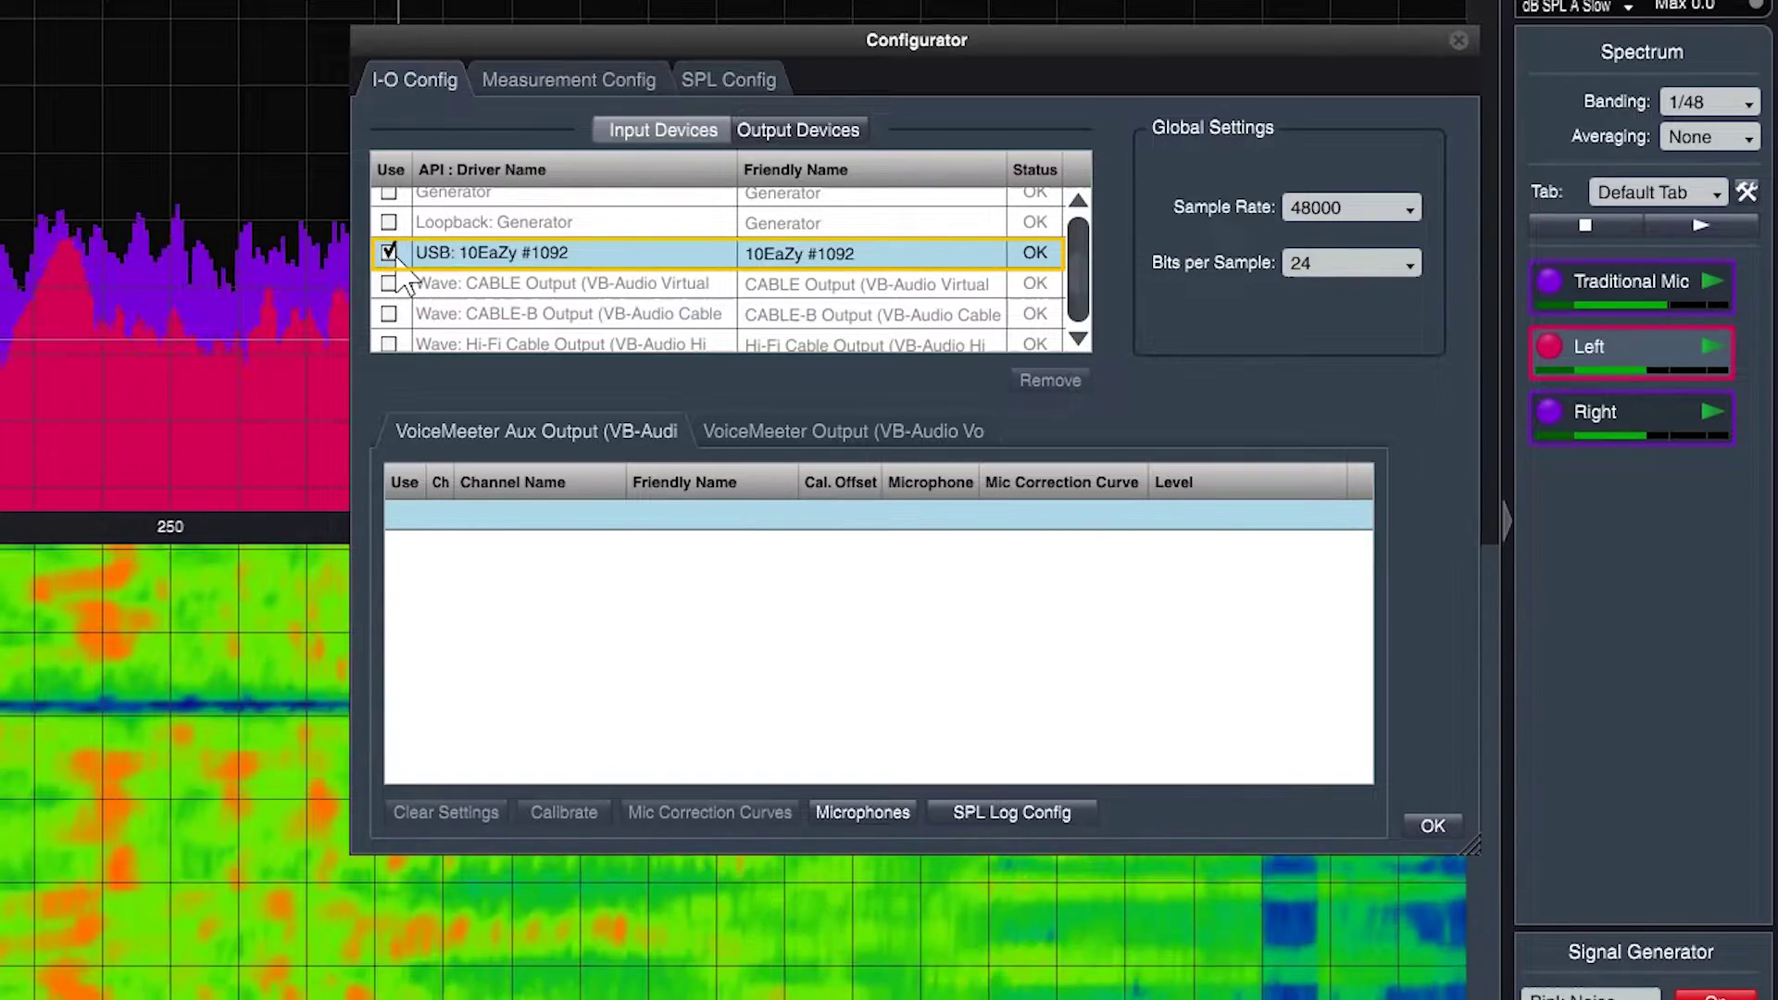
{"action": "left_click", "coordinate": [732, 70]}
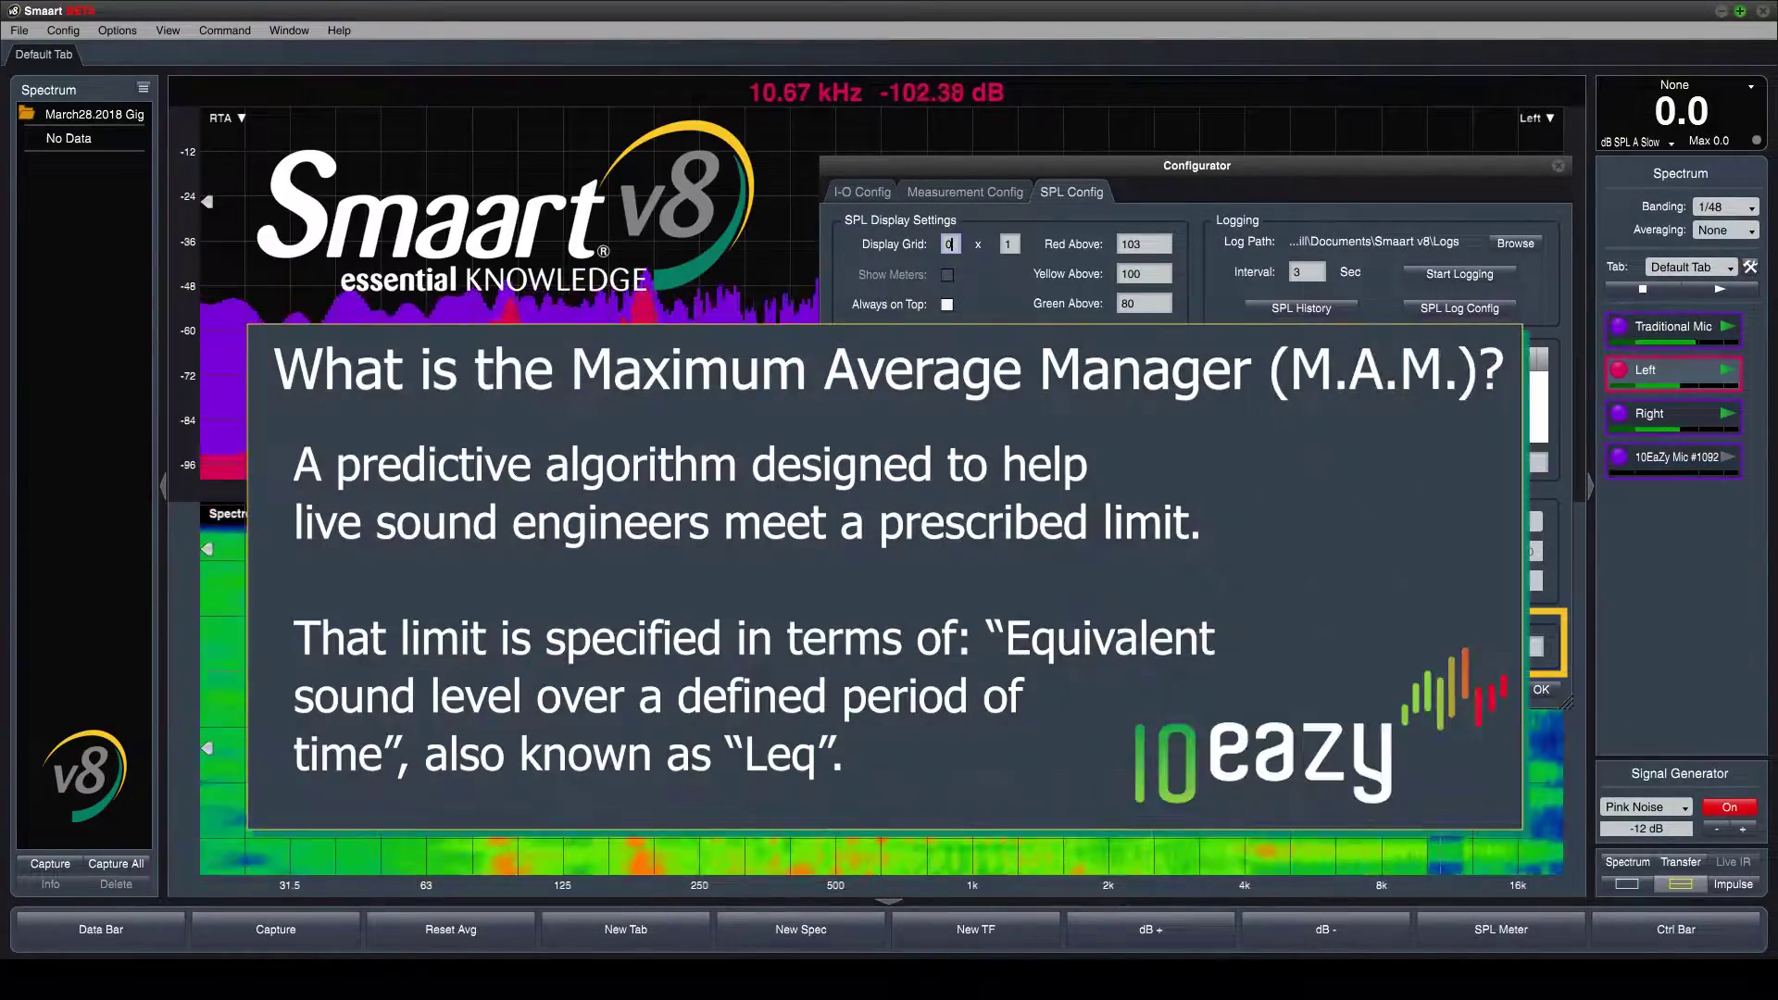
Close the Configurator with OK so the live RTA and spectrograph show again
{"action": "left_click", "coordinate": [1544, 691]}
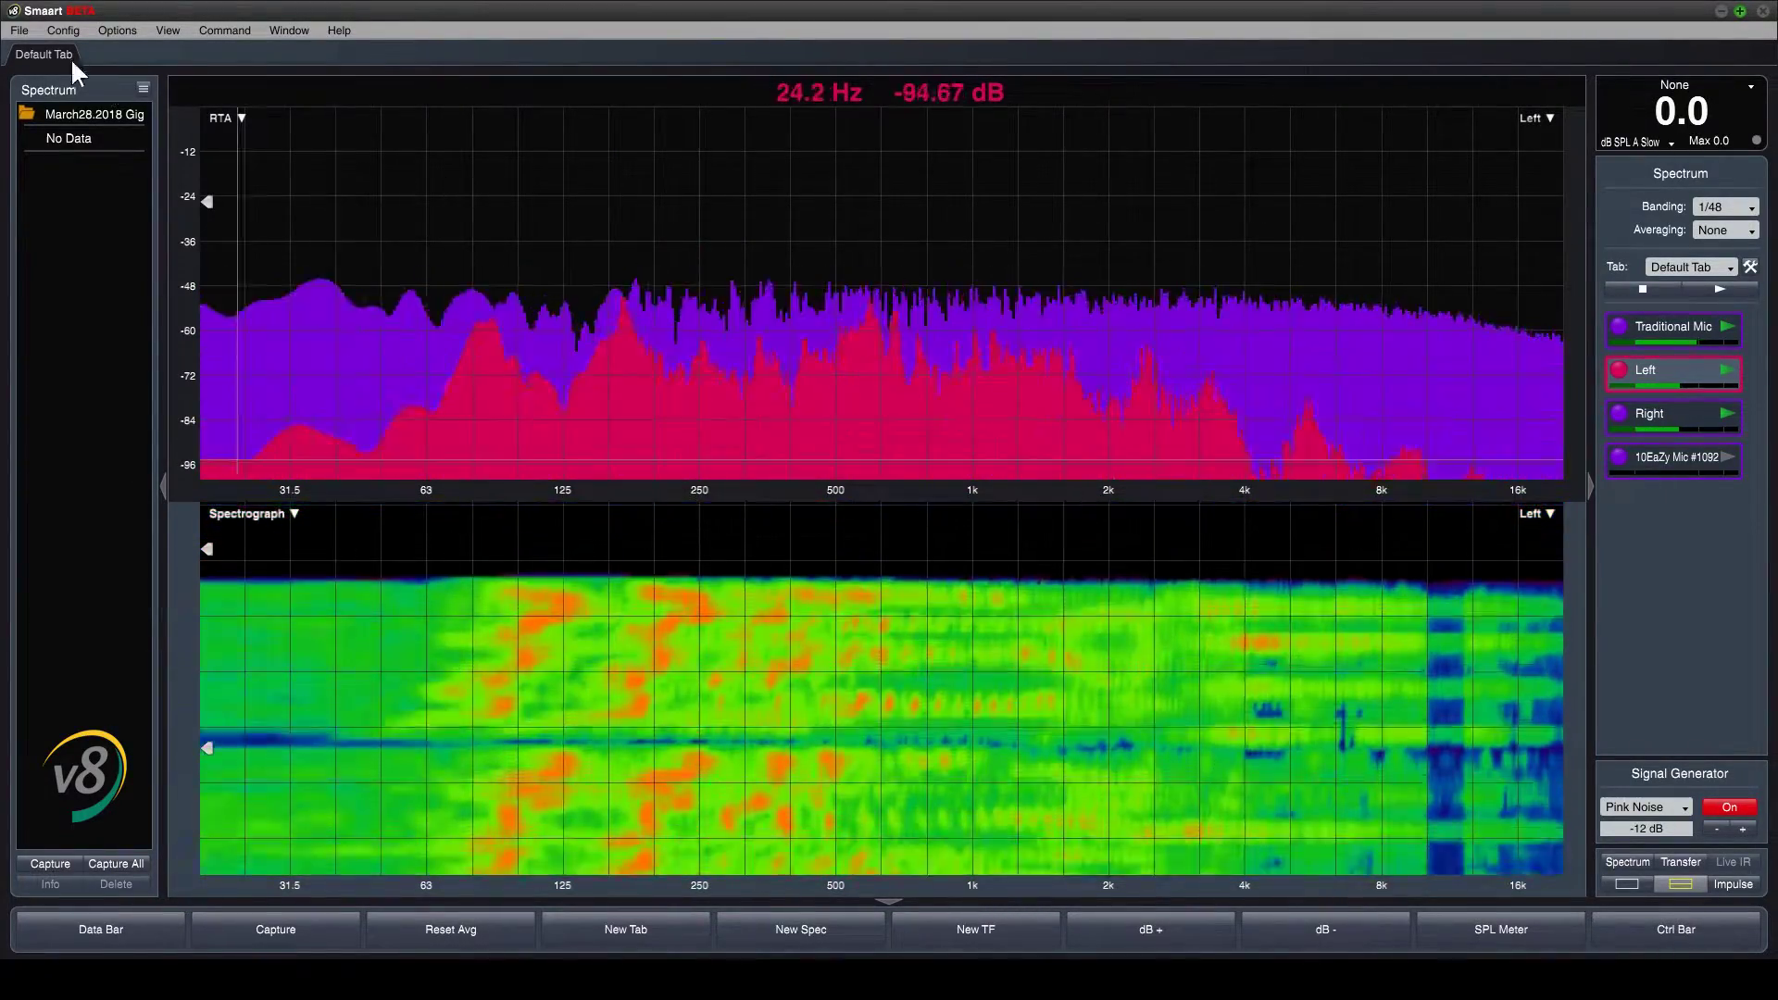
Reopen the Configurator on the SPL Config tab via Config > SPL Config or Ctrl+Shift+E
{"action": "left_click", "coordinate": [80, 28]}
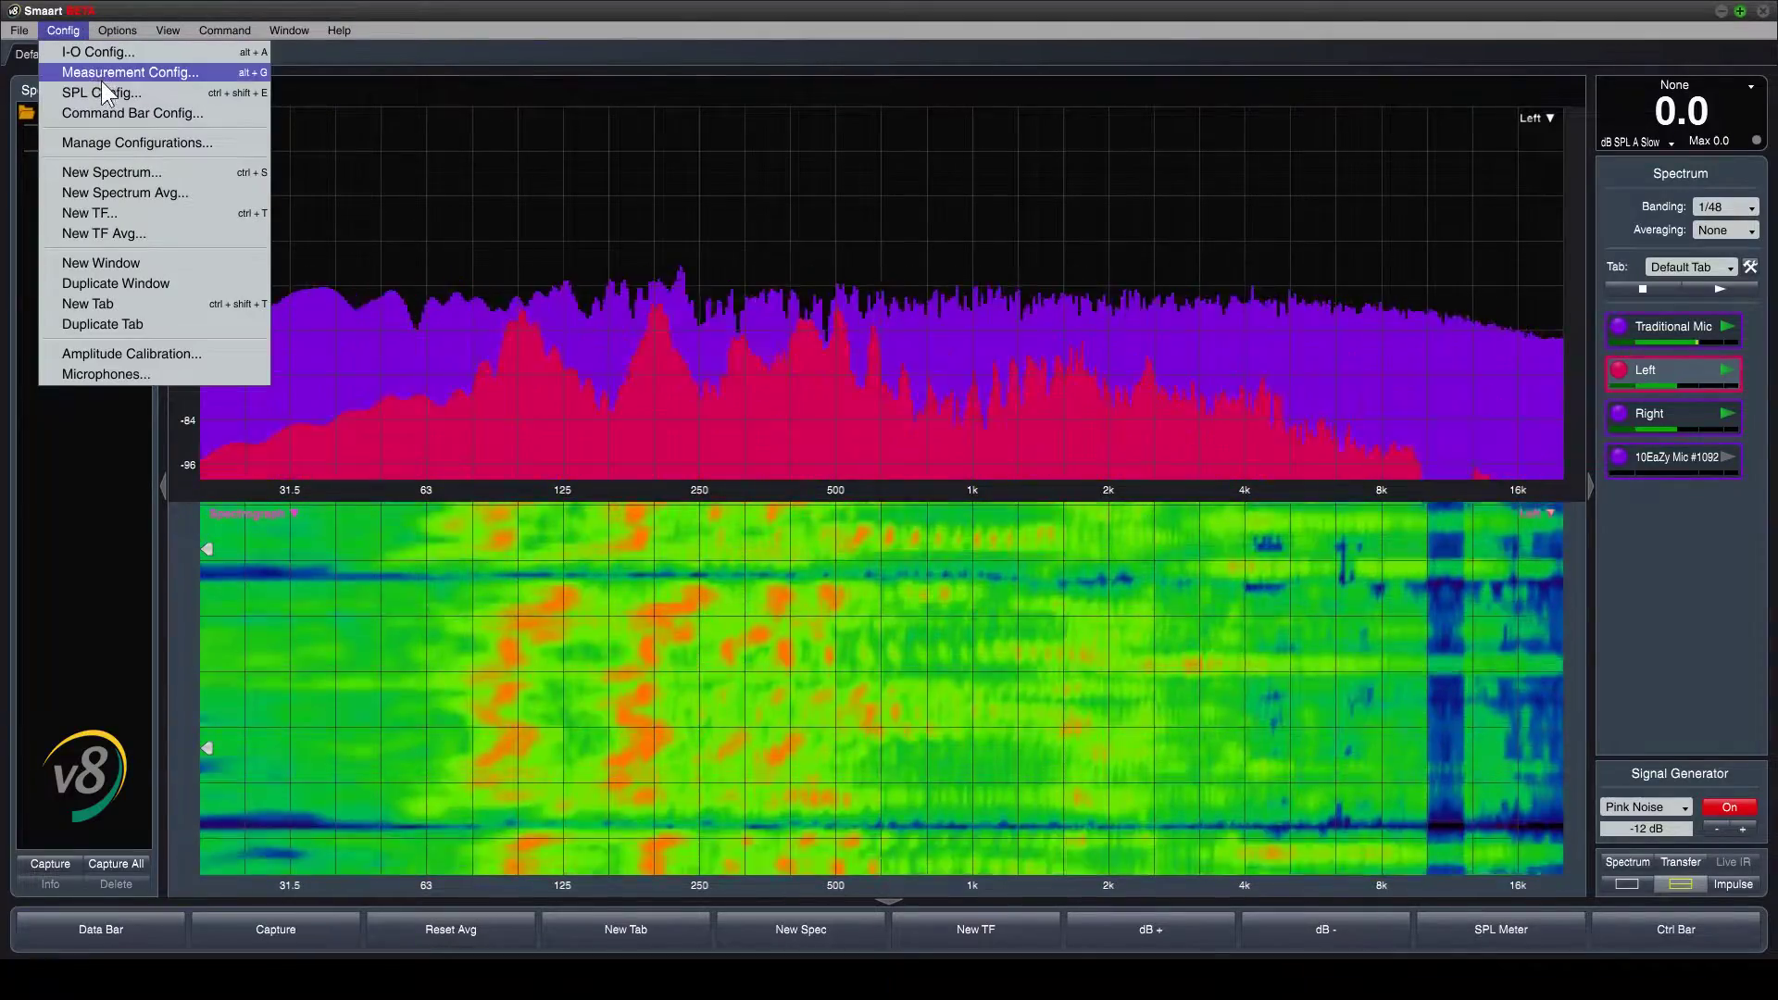
{"action": "left_click", "coordinate": [153, 92]}
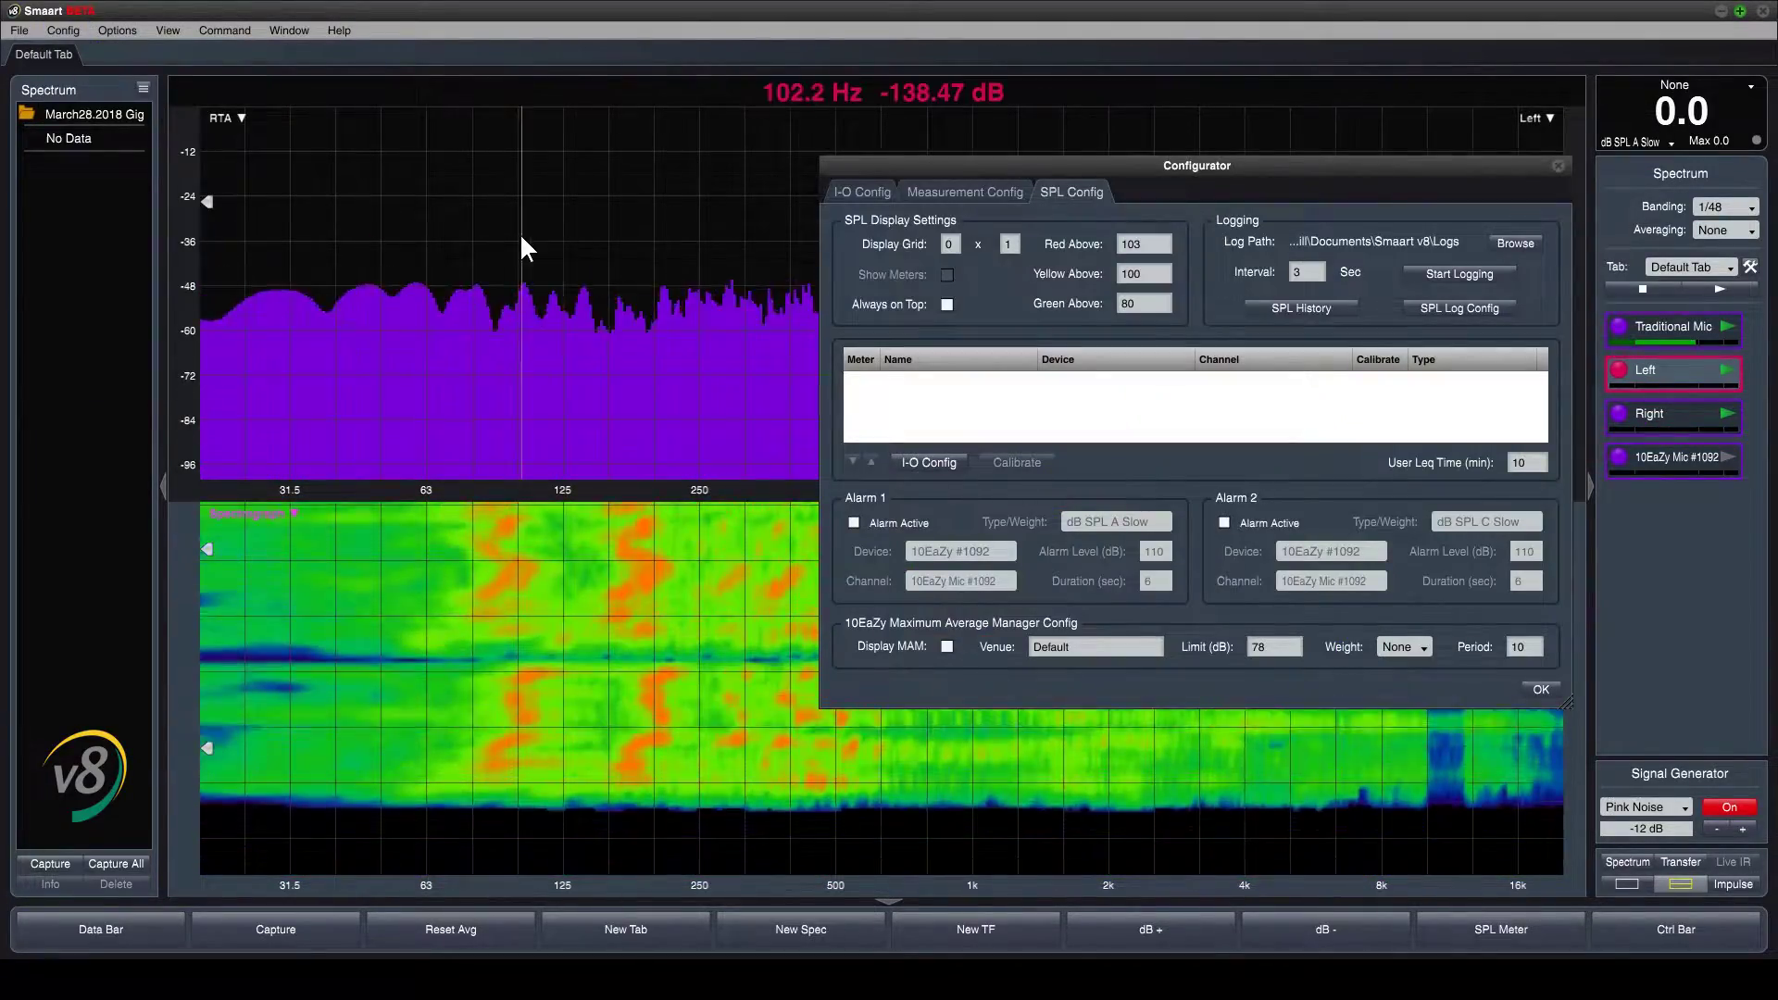
{"action": "key", "text": "ctrl+shift+e"}
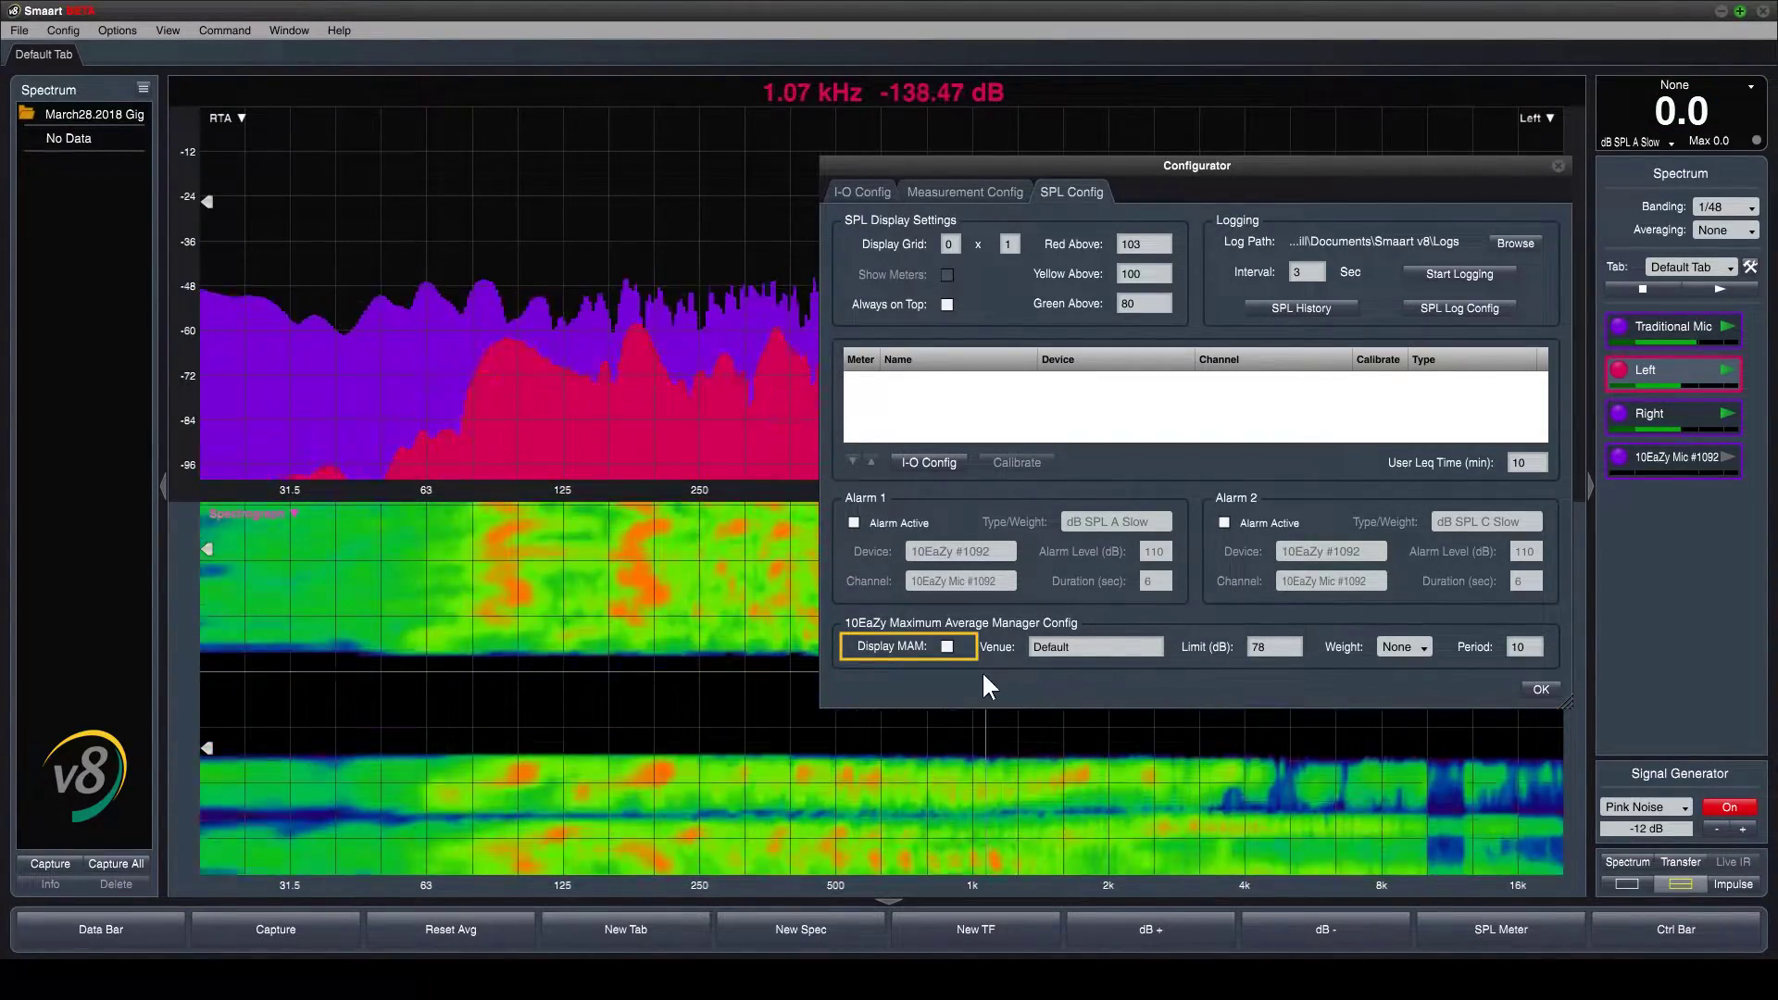
Turn on Display MAM and Show Meters so the SPL Meters window shows the Default reading
{"action": "left_click", "coordinate": [948, 646]}
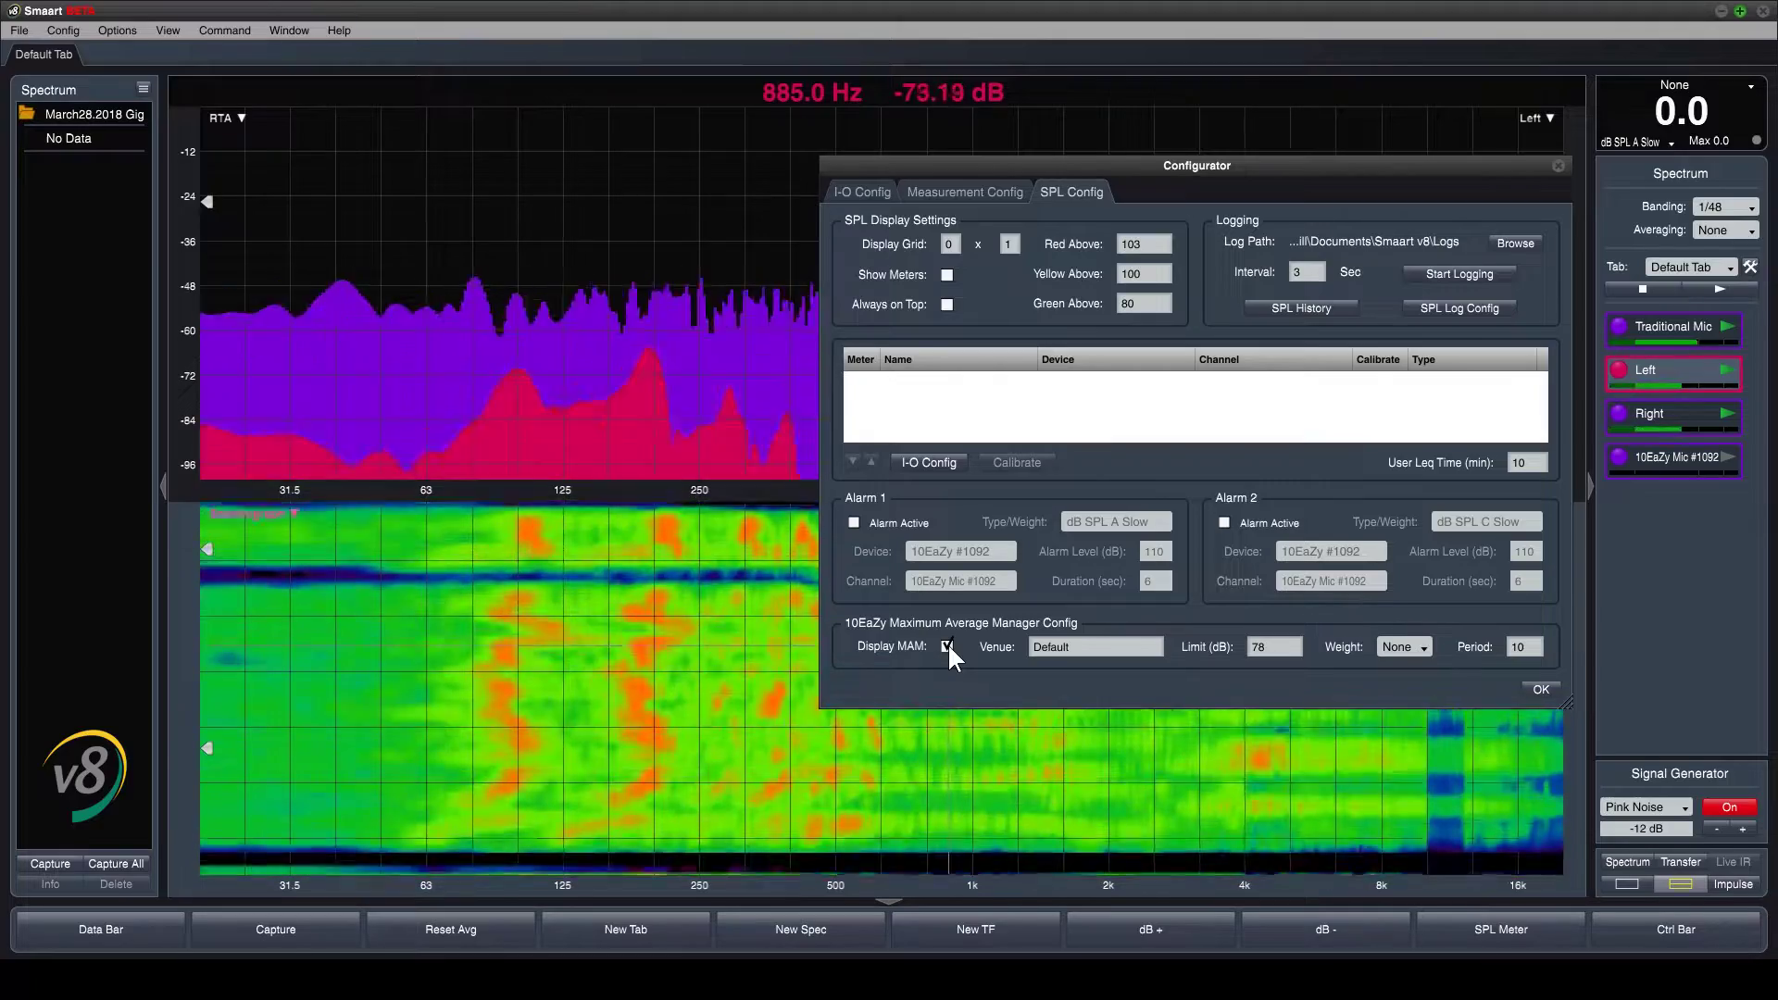
{"action": "left_click", "coordinate": [946, 275]}
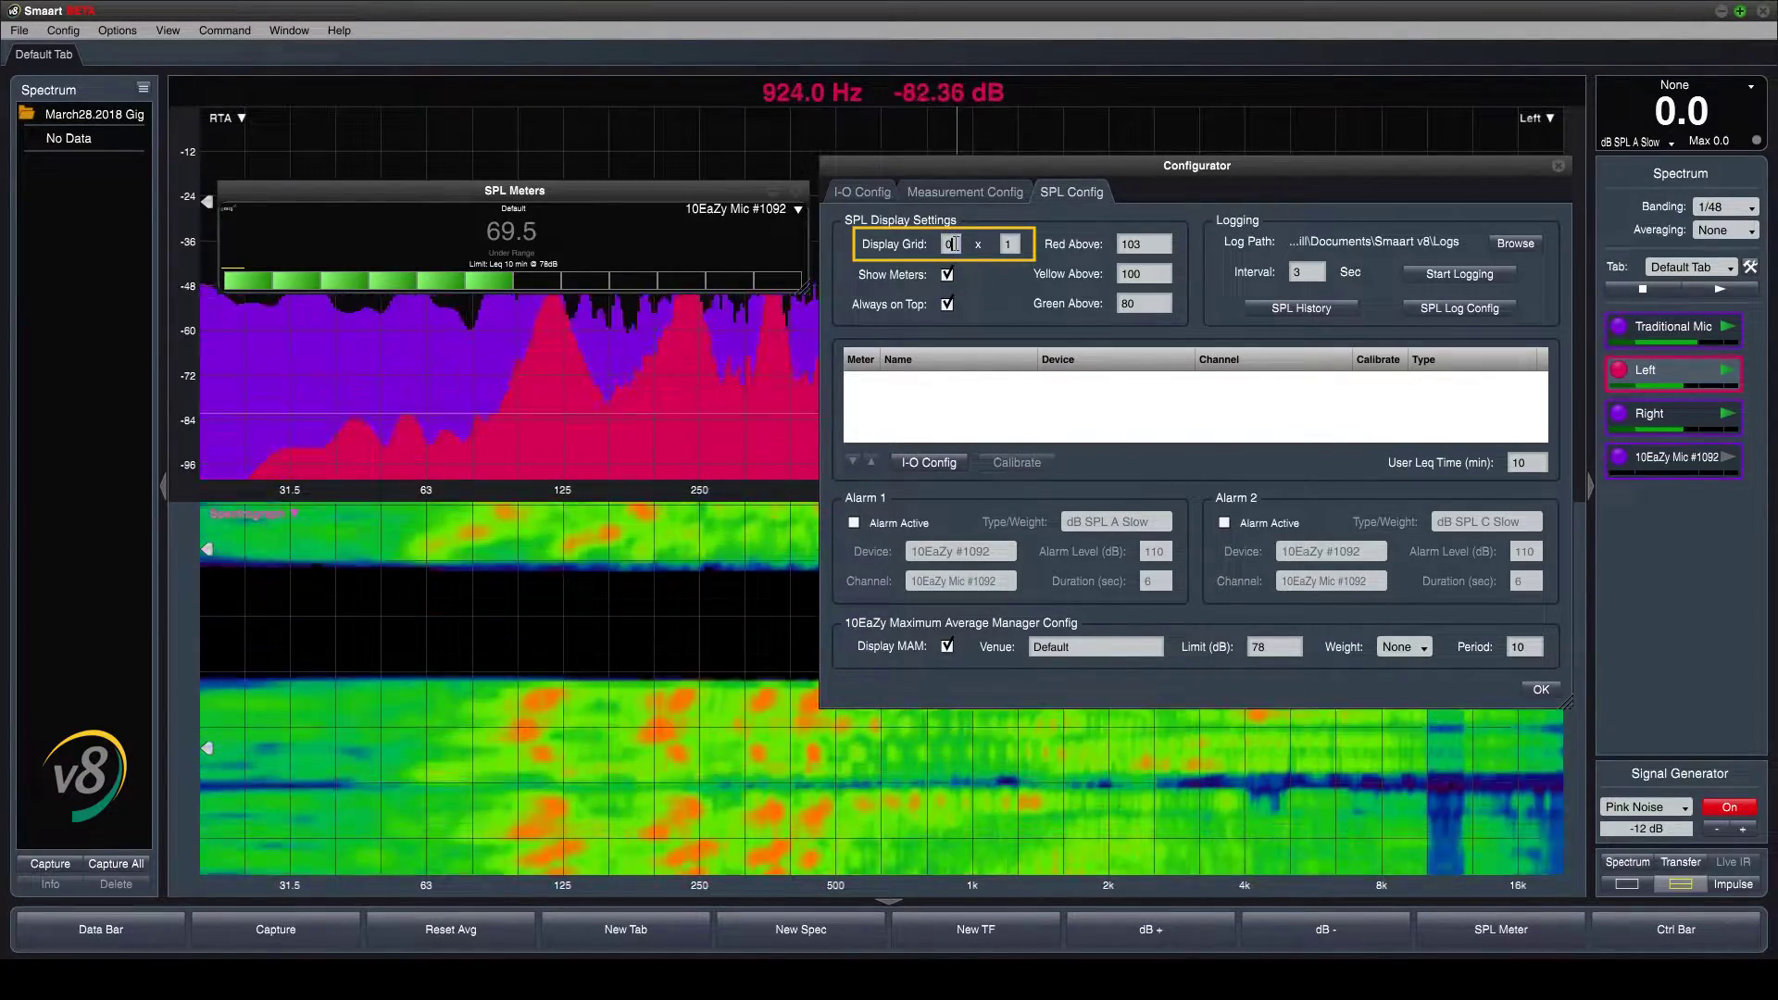
Set the meter Display Grid to 3 x 1, close the Configurator, and resize the SPL Meters window
{"action": "type", "text": "3"}
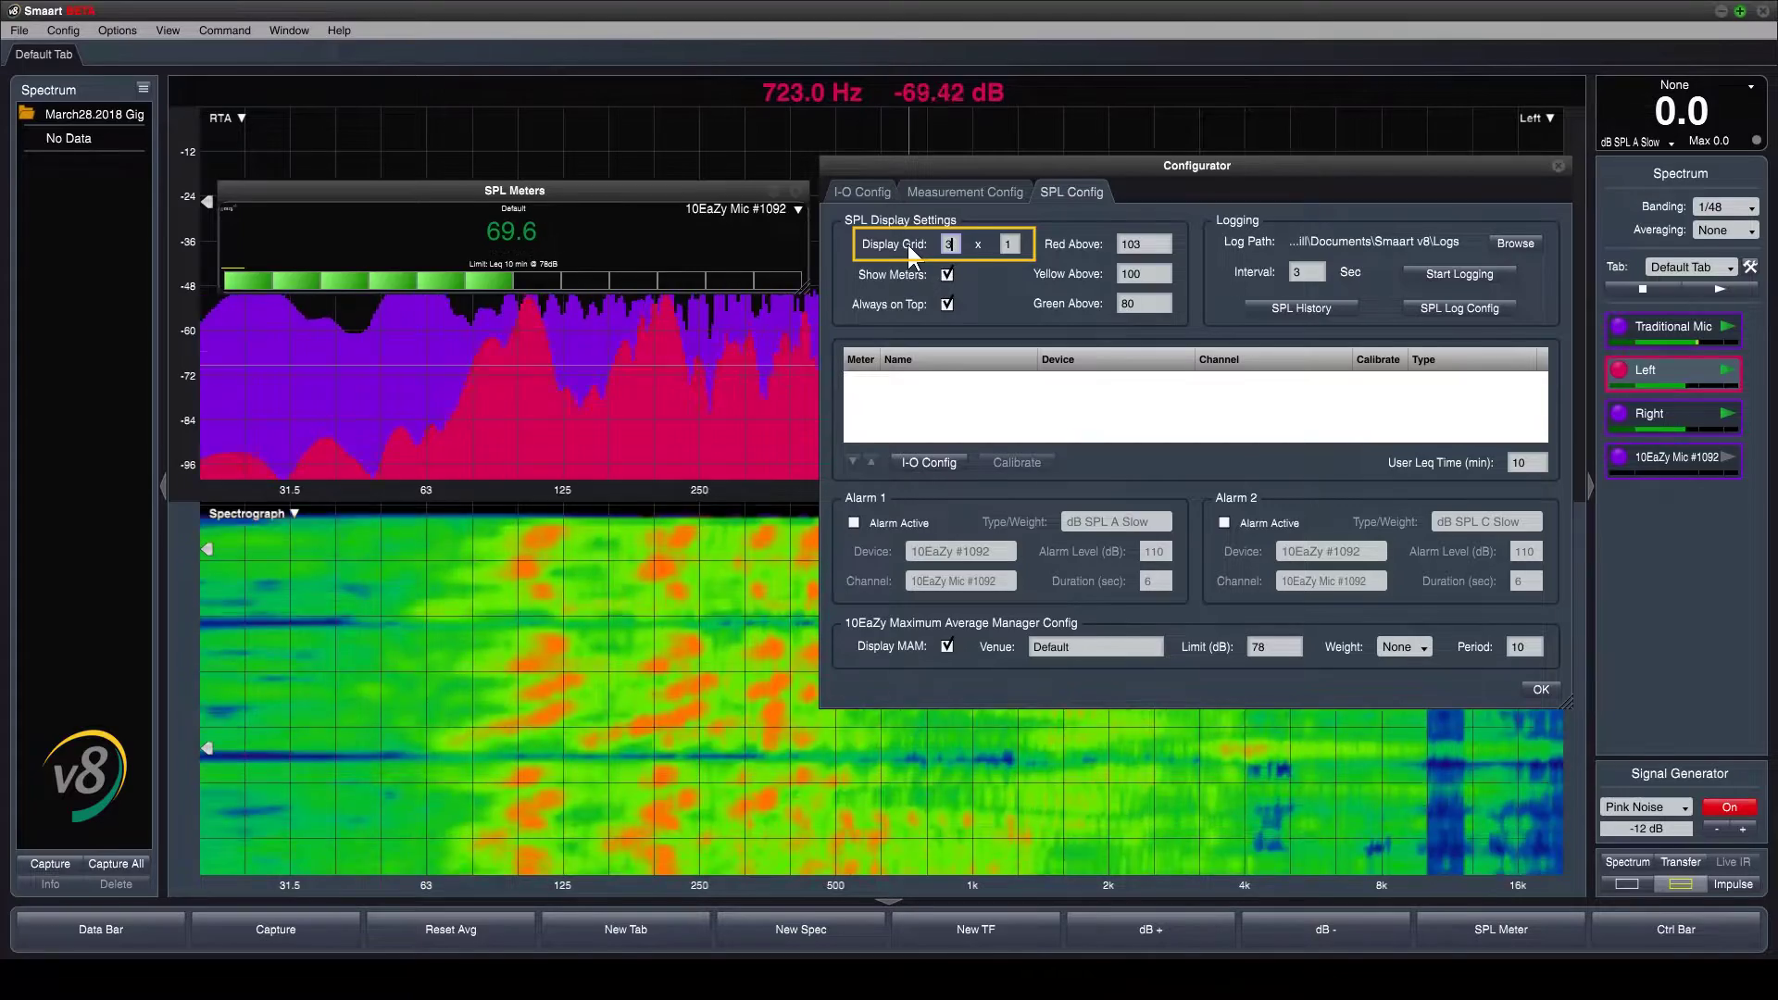
{"action": "key", "text": "Tab"}
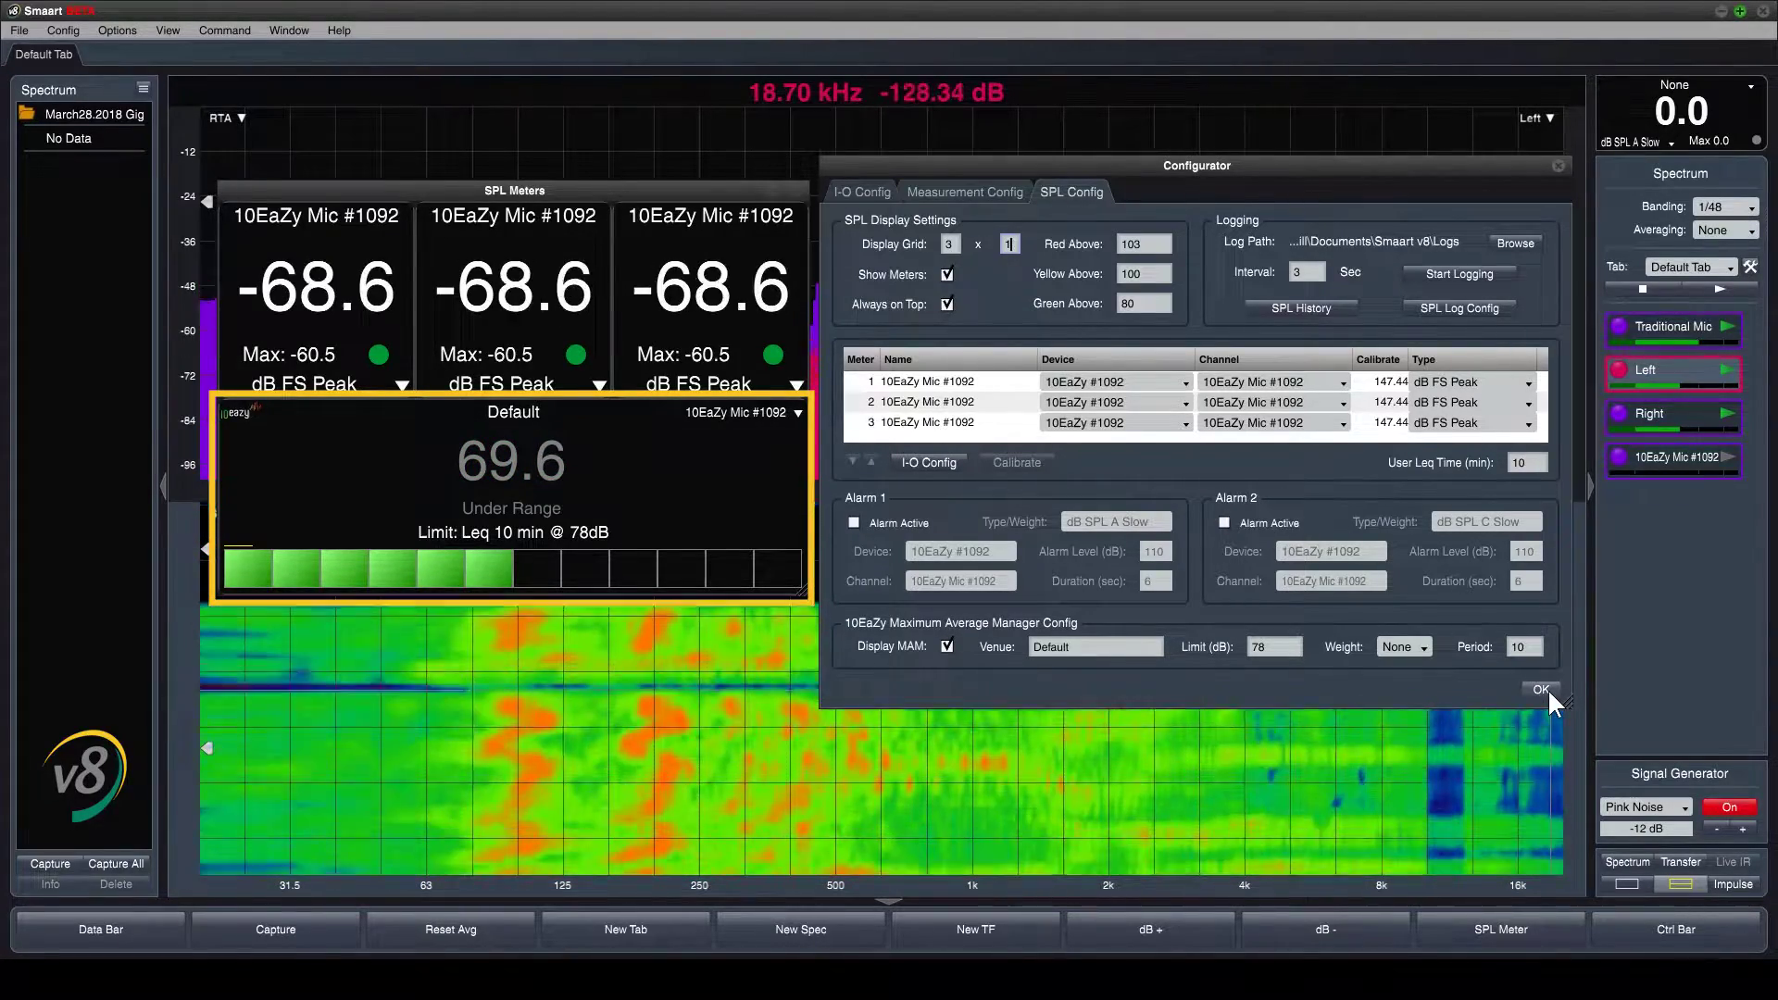
{"action": "left_click", "coordinate": [1547, 687]}
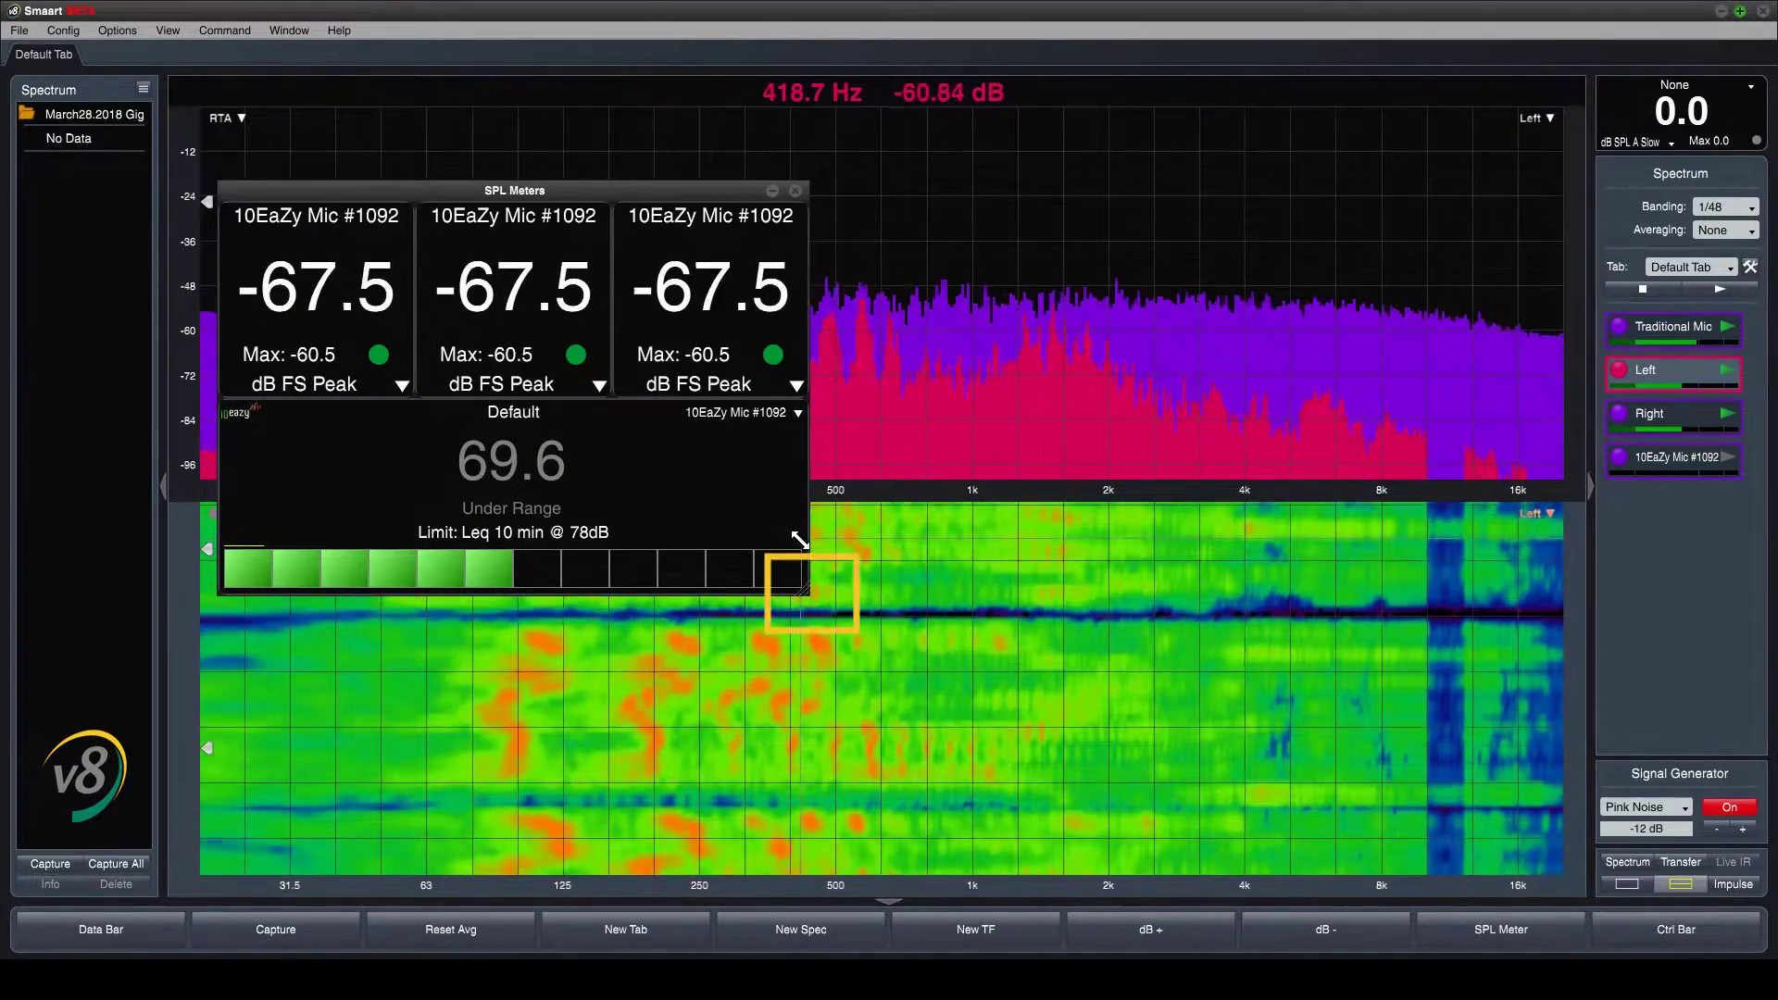
{"action": "mouse_move", "coordinate": [801, 585]}
{"action": "left_mouse_down"}
{"action": "mouse_move", "coordinate": [857, 623]}
{"action": "mouse_move", "coordinate": [639, 520]}
{"action": "mouse_move", "coordinate": [793, 615]}
{"action": "mouse_move", "coordinate": [765, 597]}
{"action": "mouse_move", "coordinate": [780, 598]}
{"action": "left_mouse_up"}
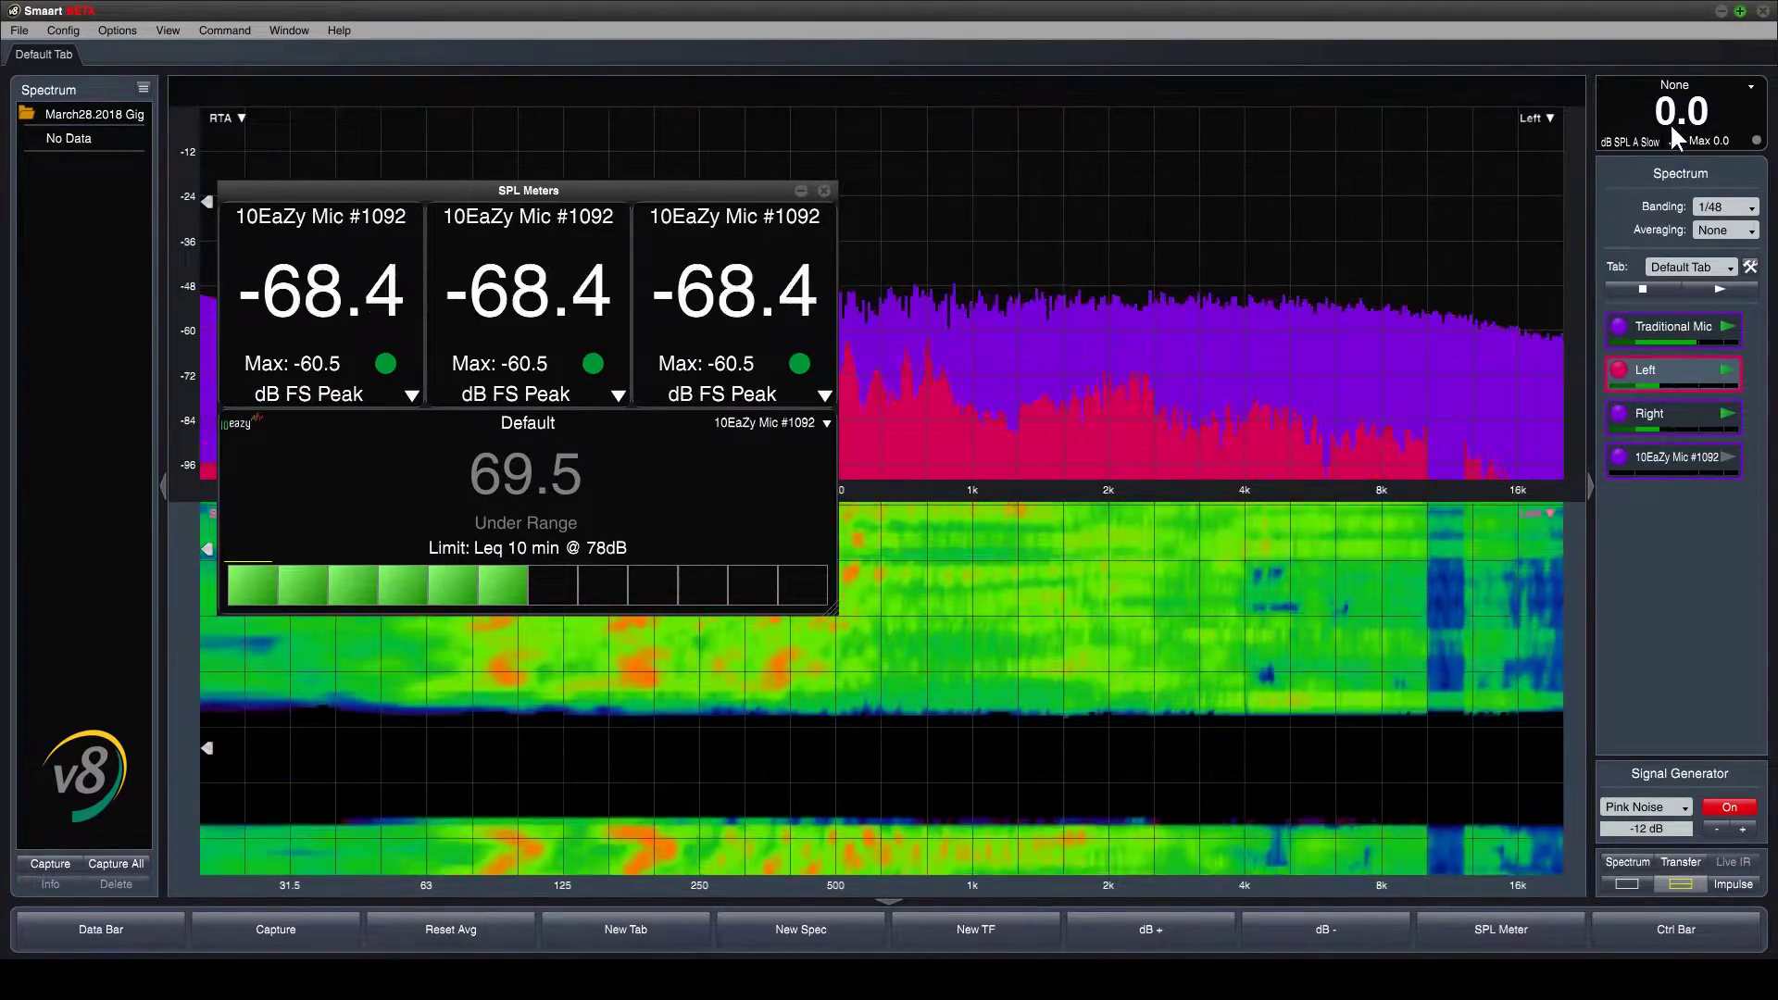
Set meter 1 to dB SPL A Fast and meter 2 to dB SPL A Slow, then open meter 3's type list
{"action": "left_click", "coordinate": [1681, 109]}
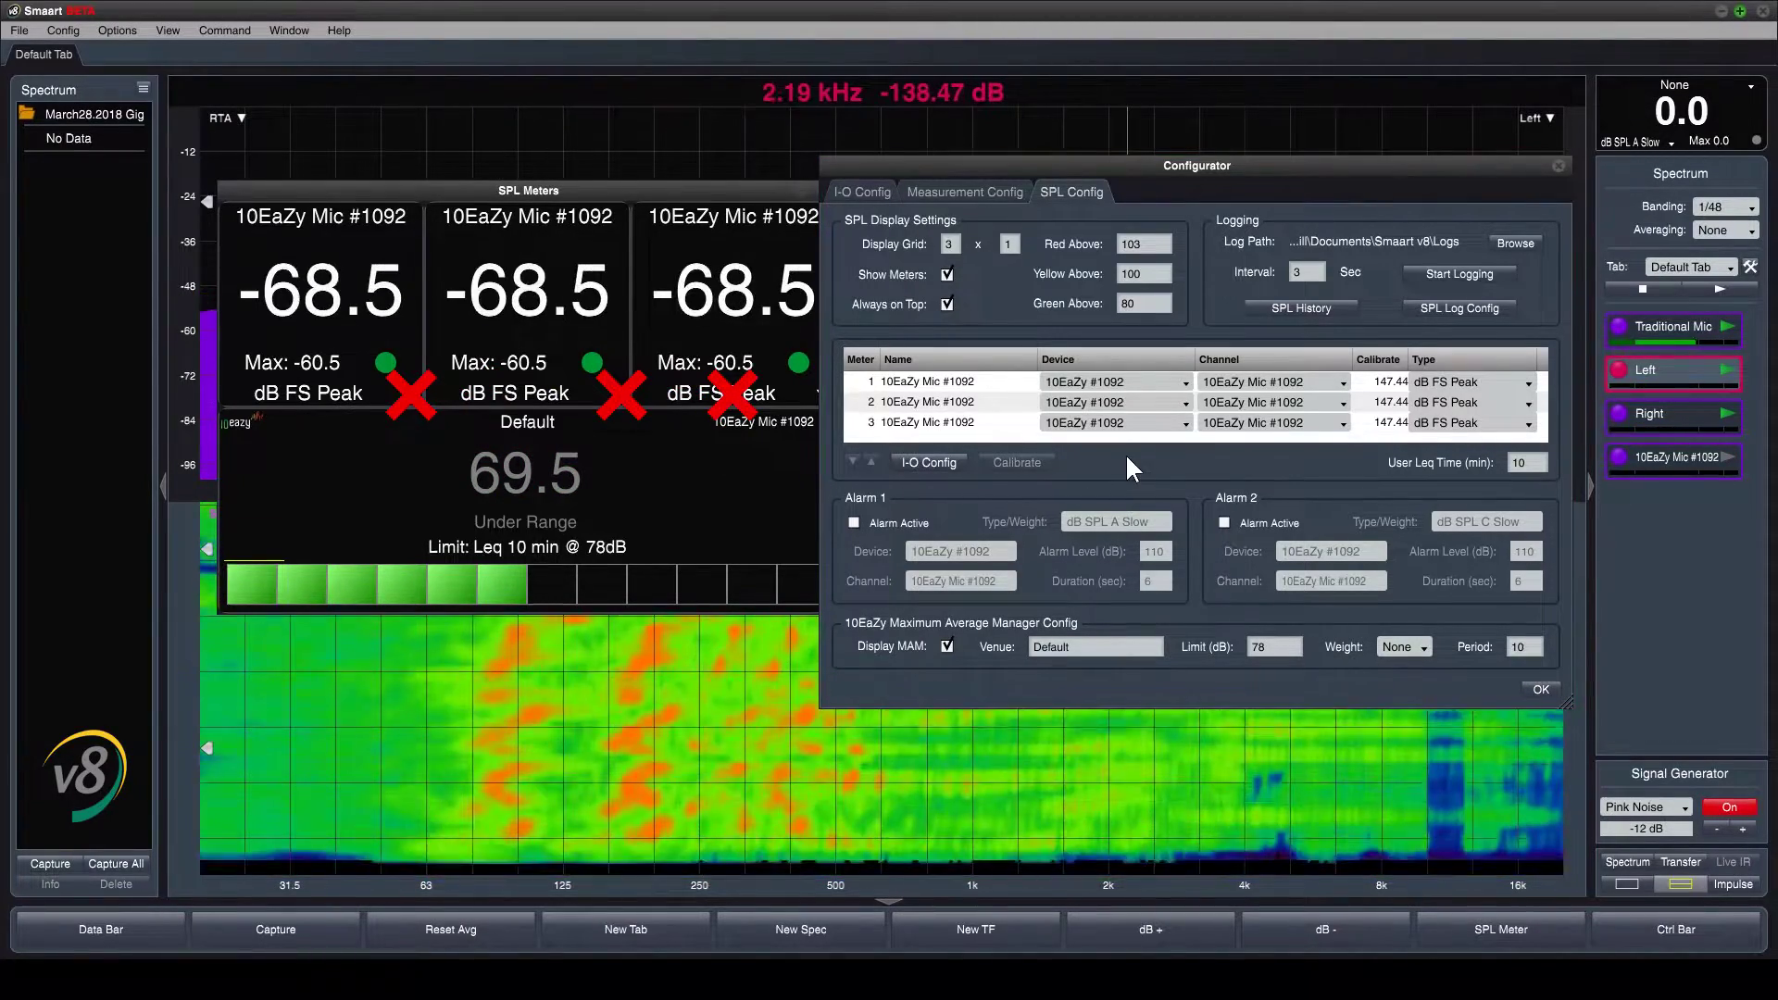
{"action": "left_click", "coordinate": [1487, 383]}
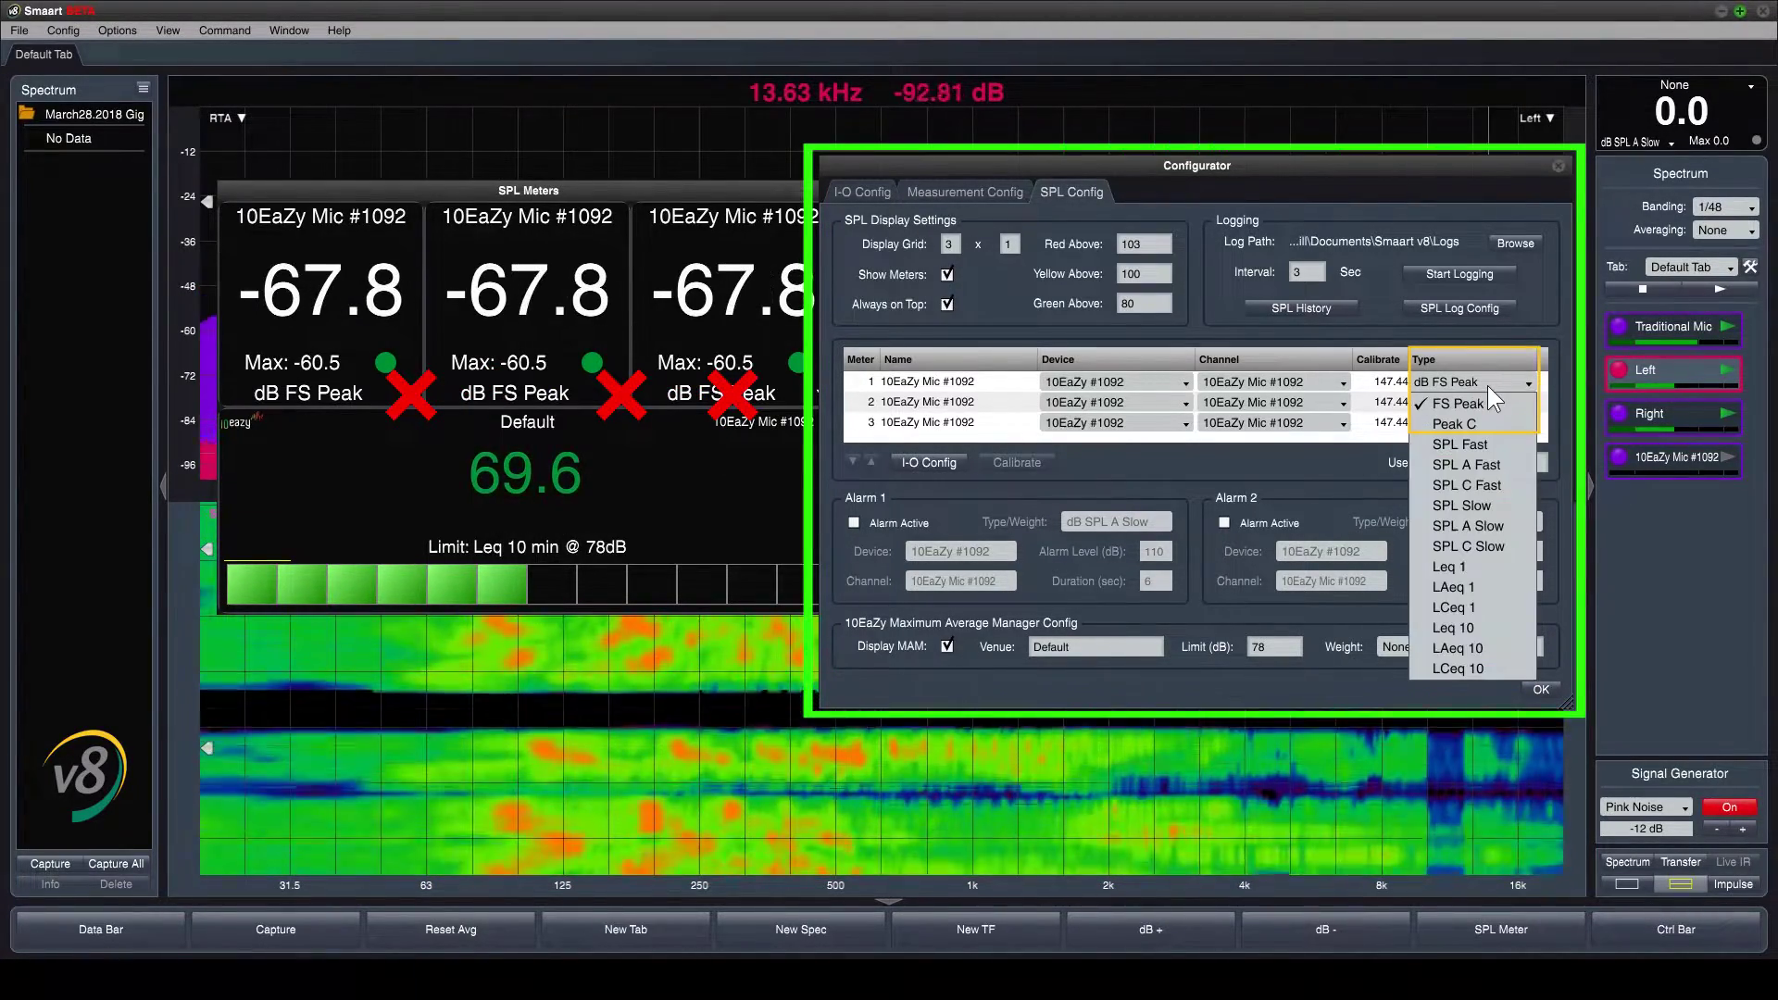
{"action": "left_click", "coordinate": [1484, 462]}
{"action": "left_click", "coordinate": [1487, 400]}
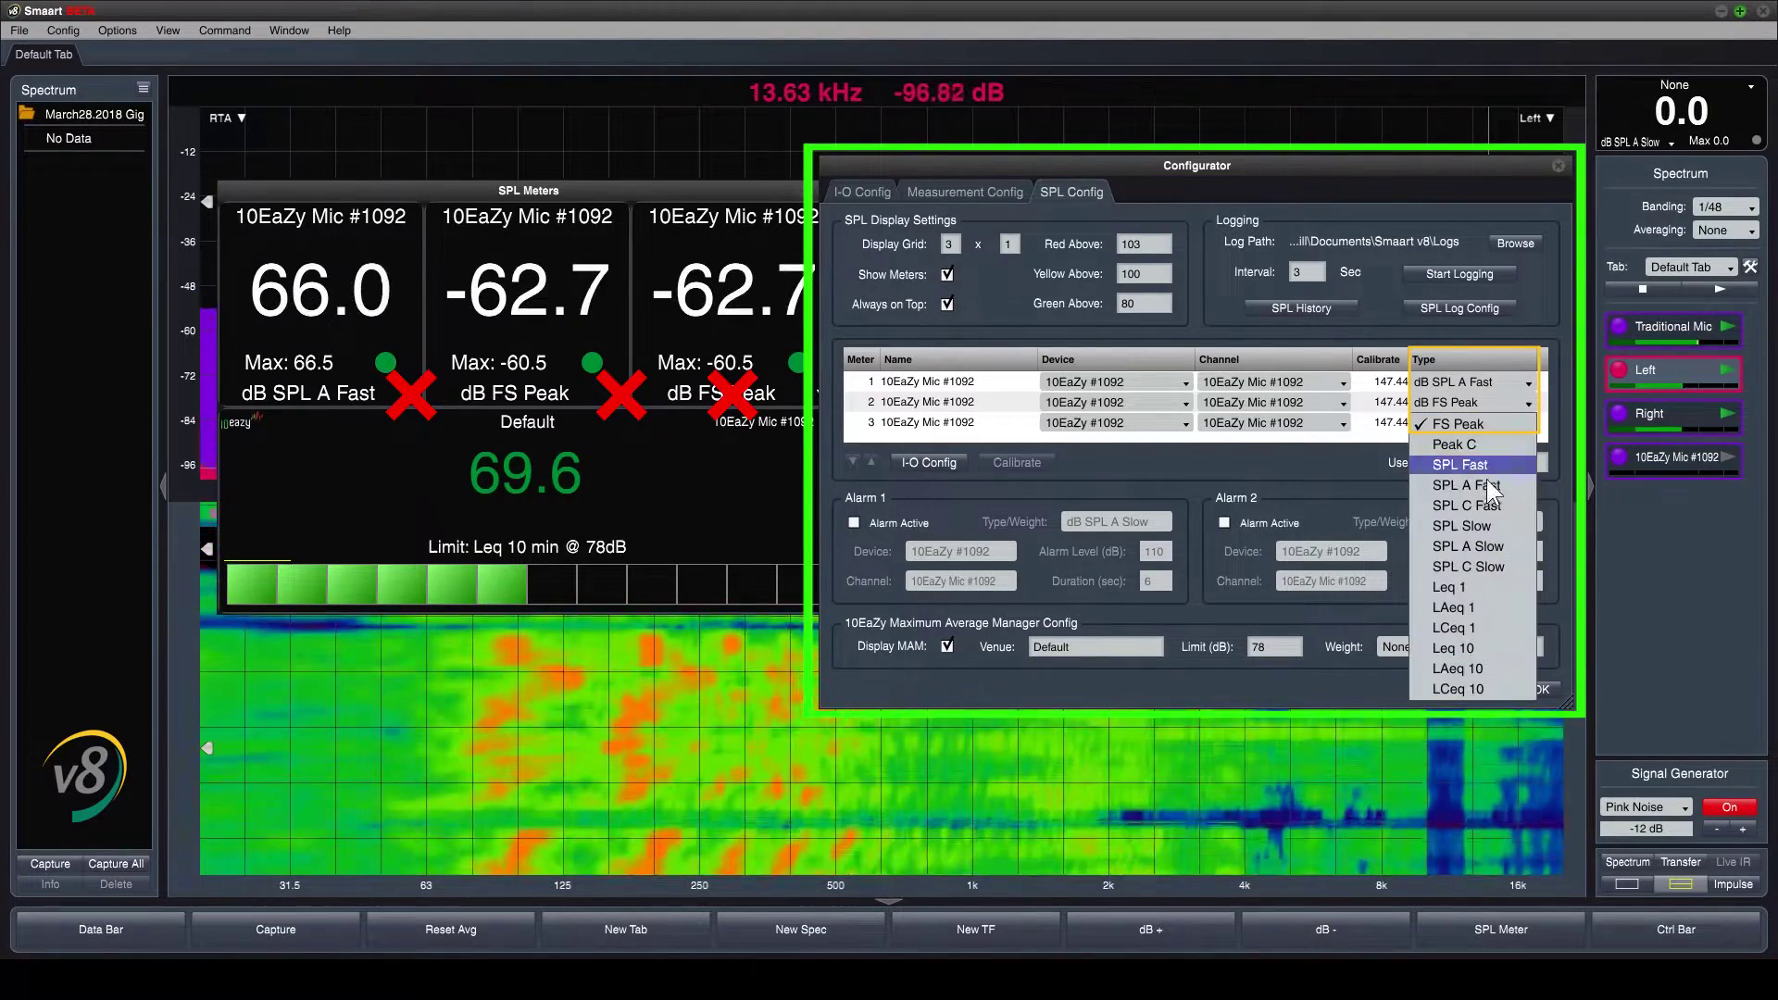
{"action": "left_click", "coordinate": [1485, 545]}
{"action": "left_click", "coordinate": [1474, 424]}
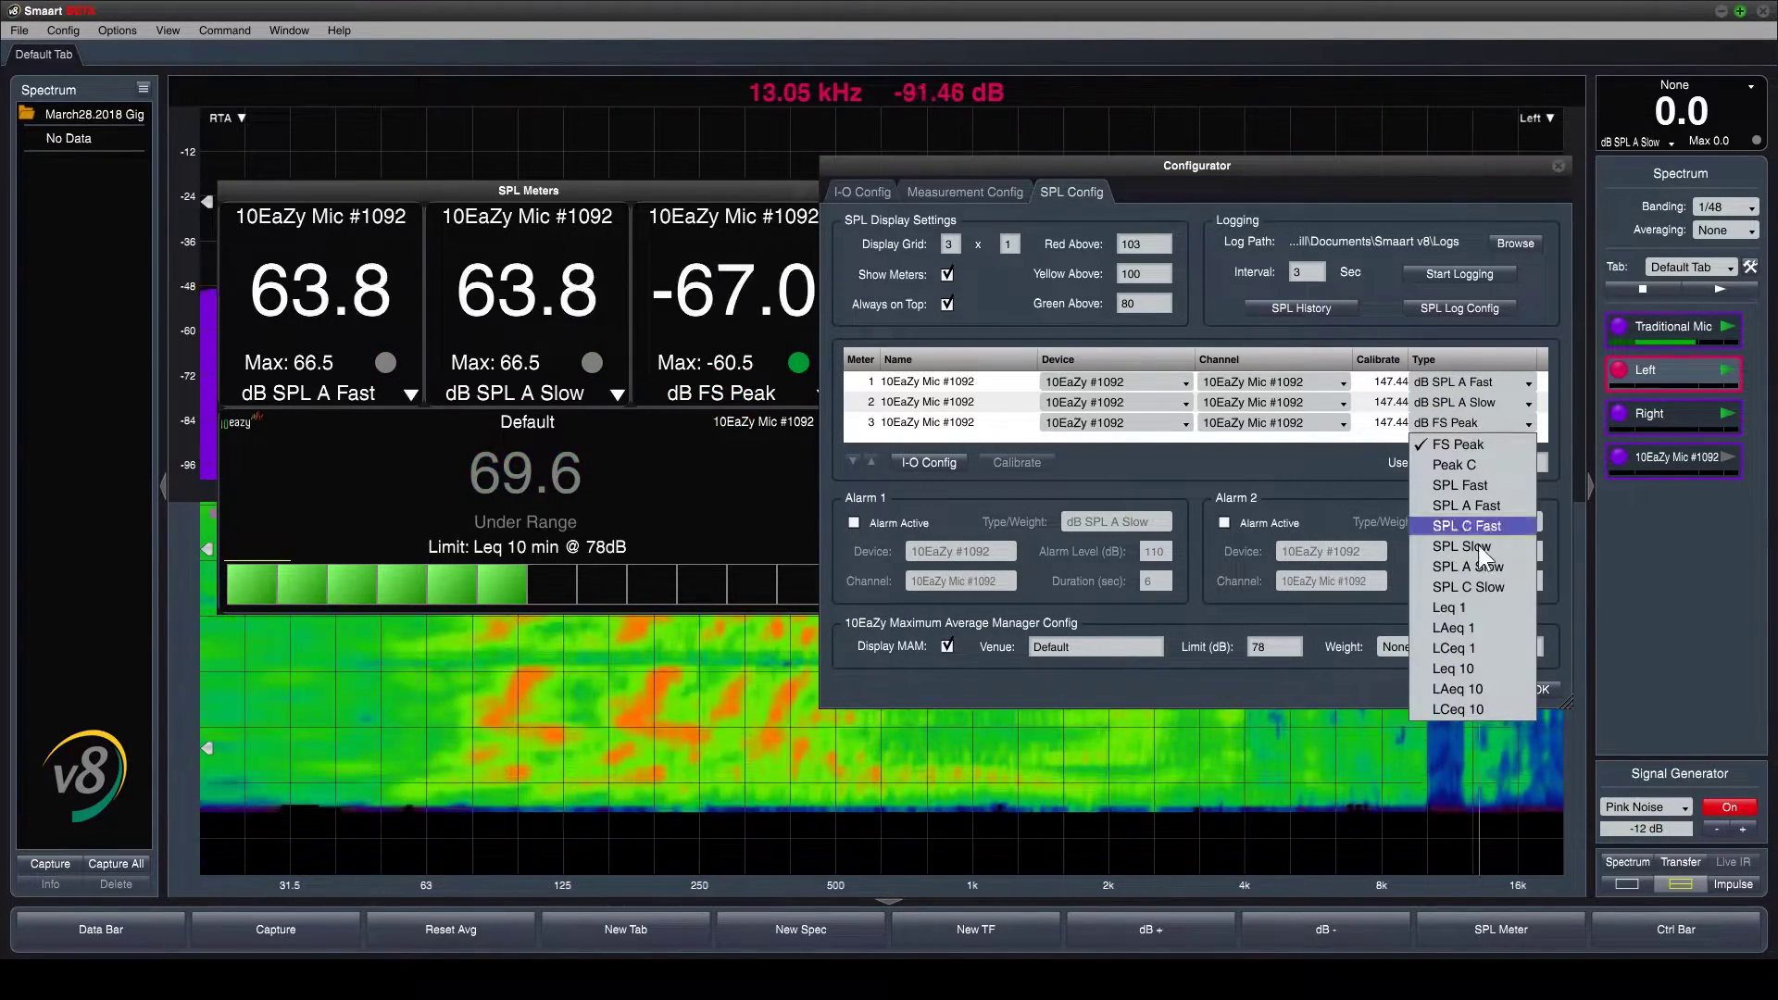
Set meter 3 to LAeq 1 and name the MAM venue 'Rational Lab'
{"action": "left_click", "coordinate": [1480, 624]}
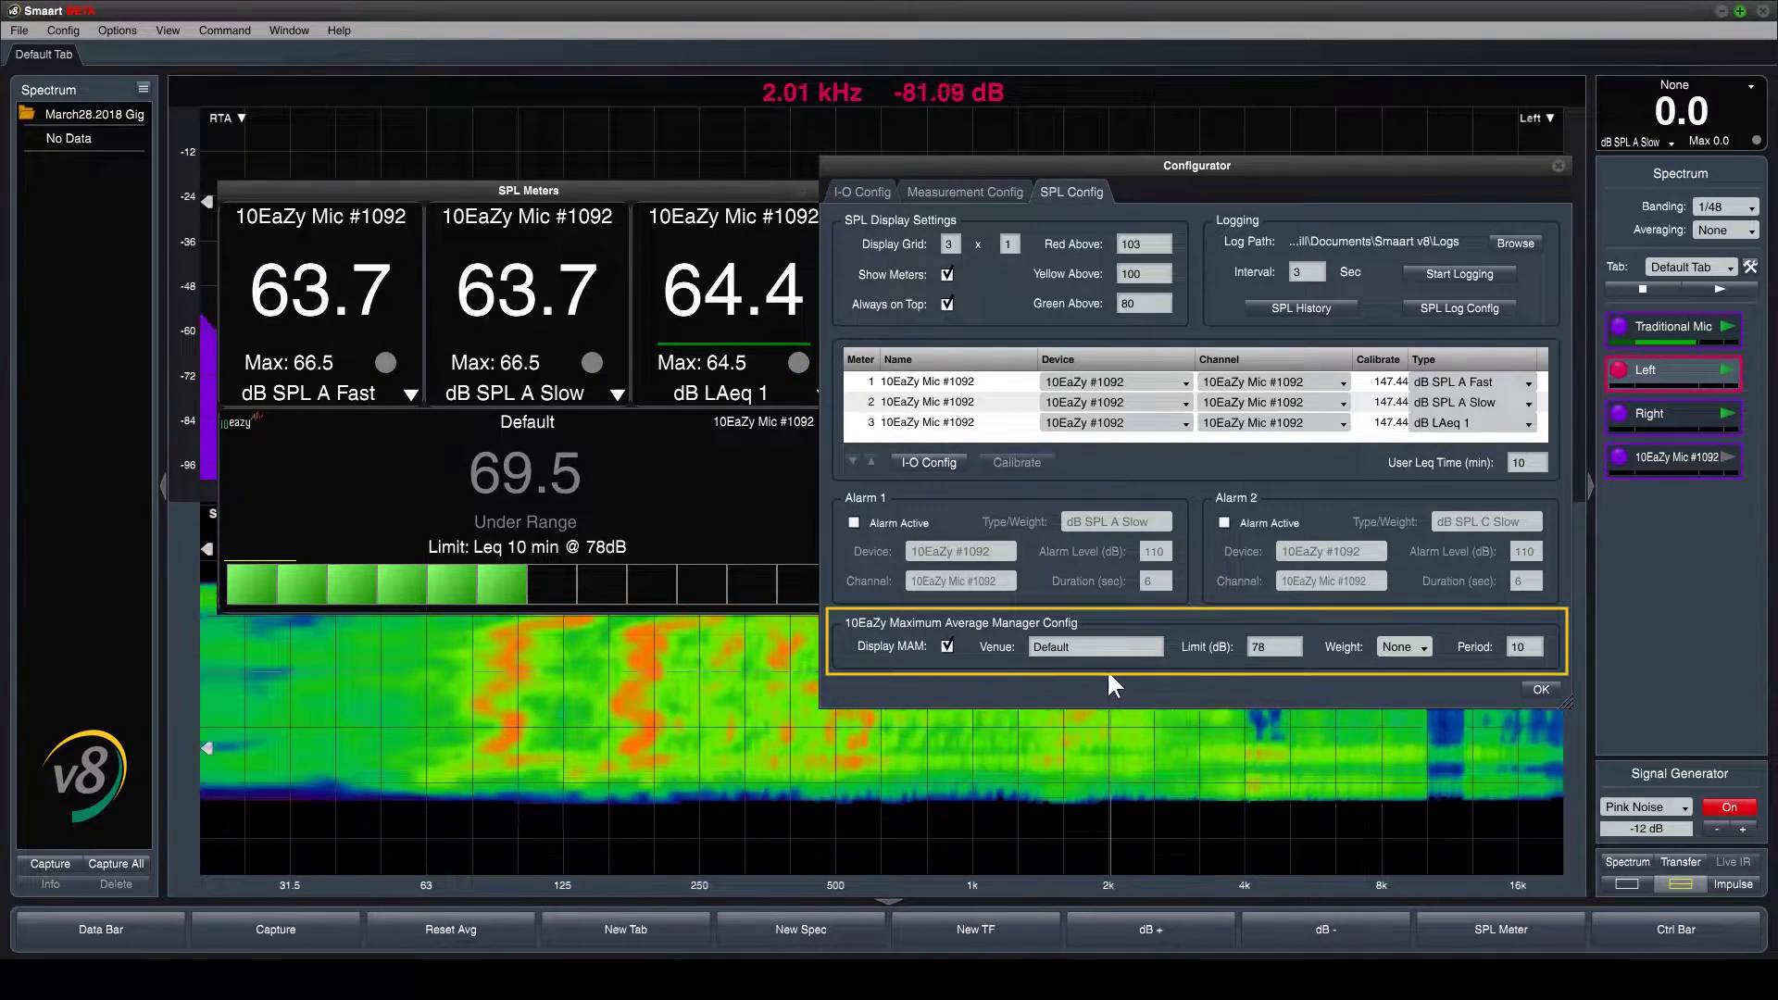
{"action": "double_click", "coordinate": [1065, 647]}
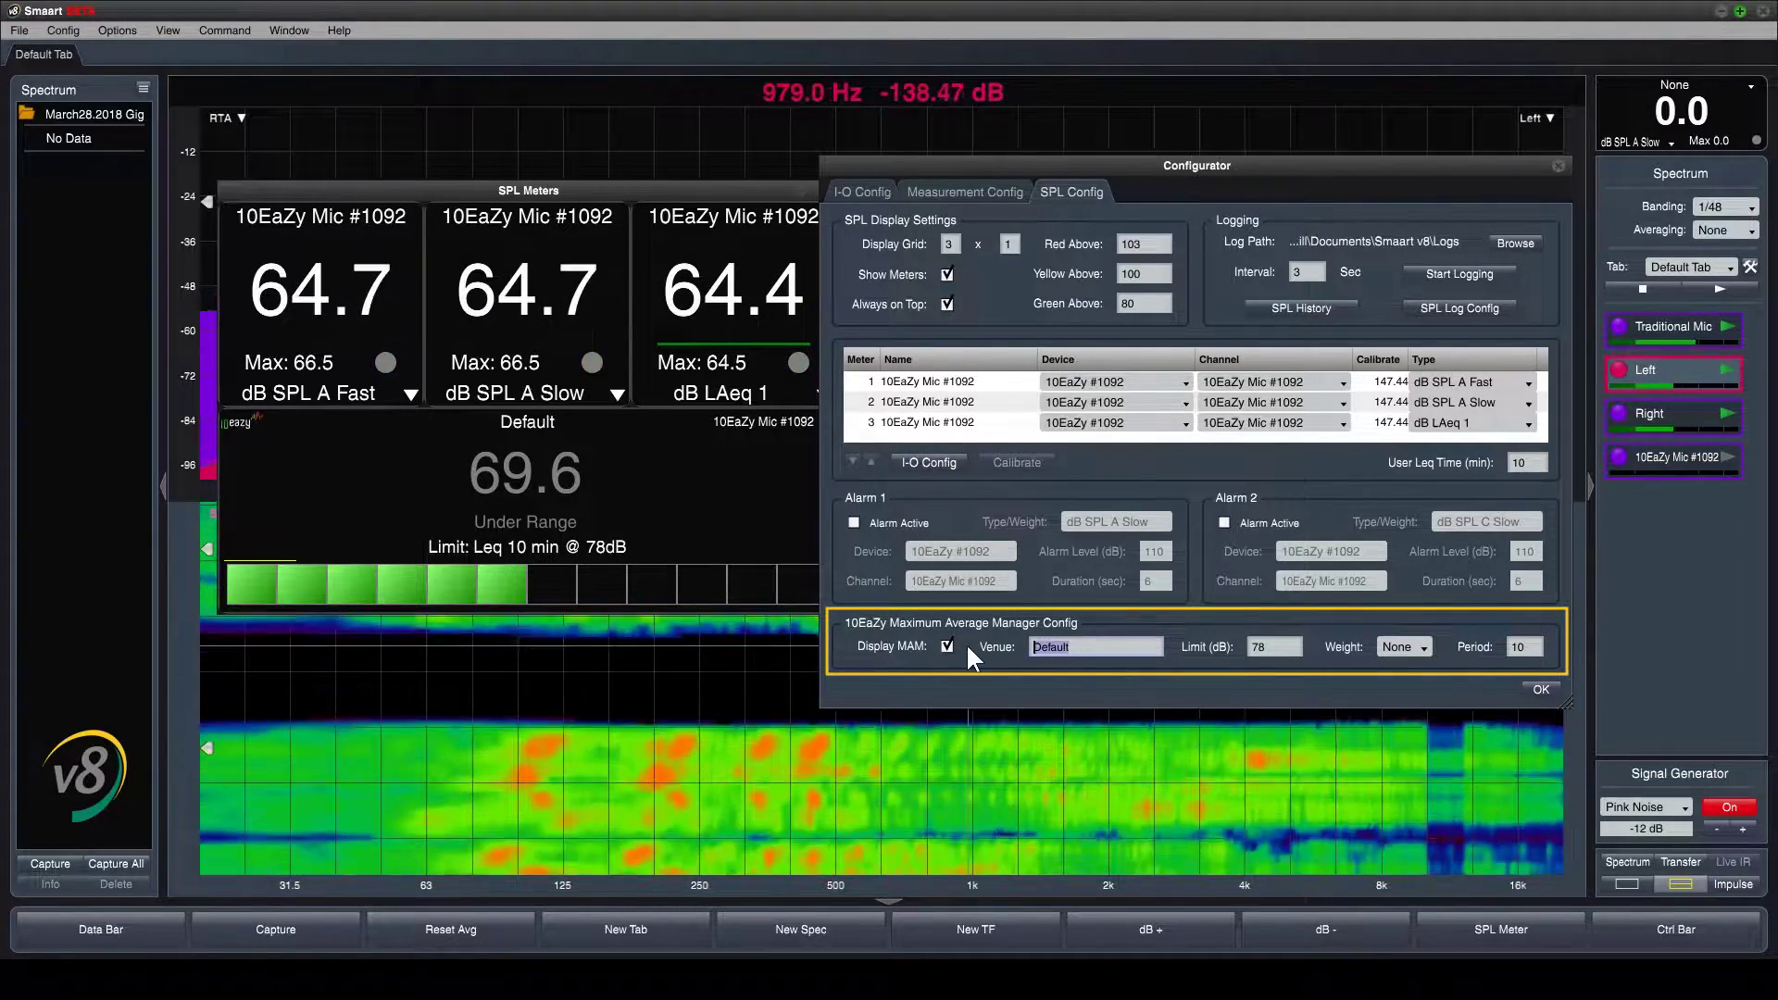
{"action": "type", "text": "Rational La"}
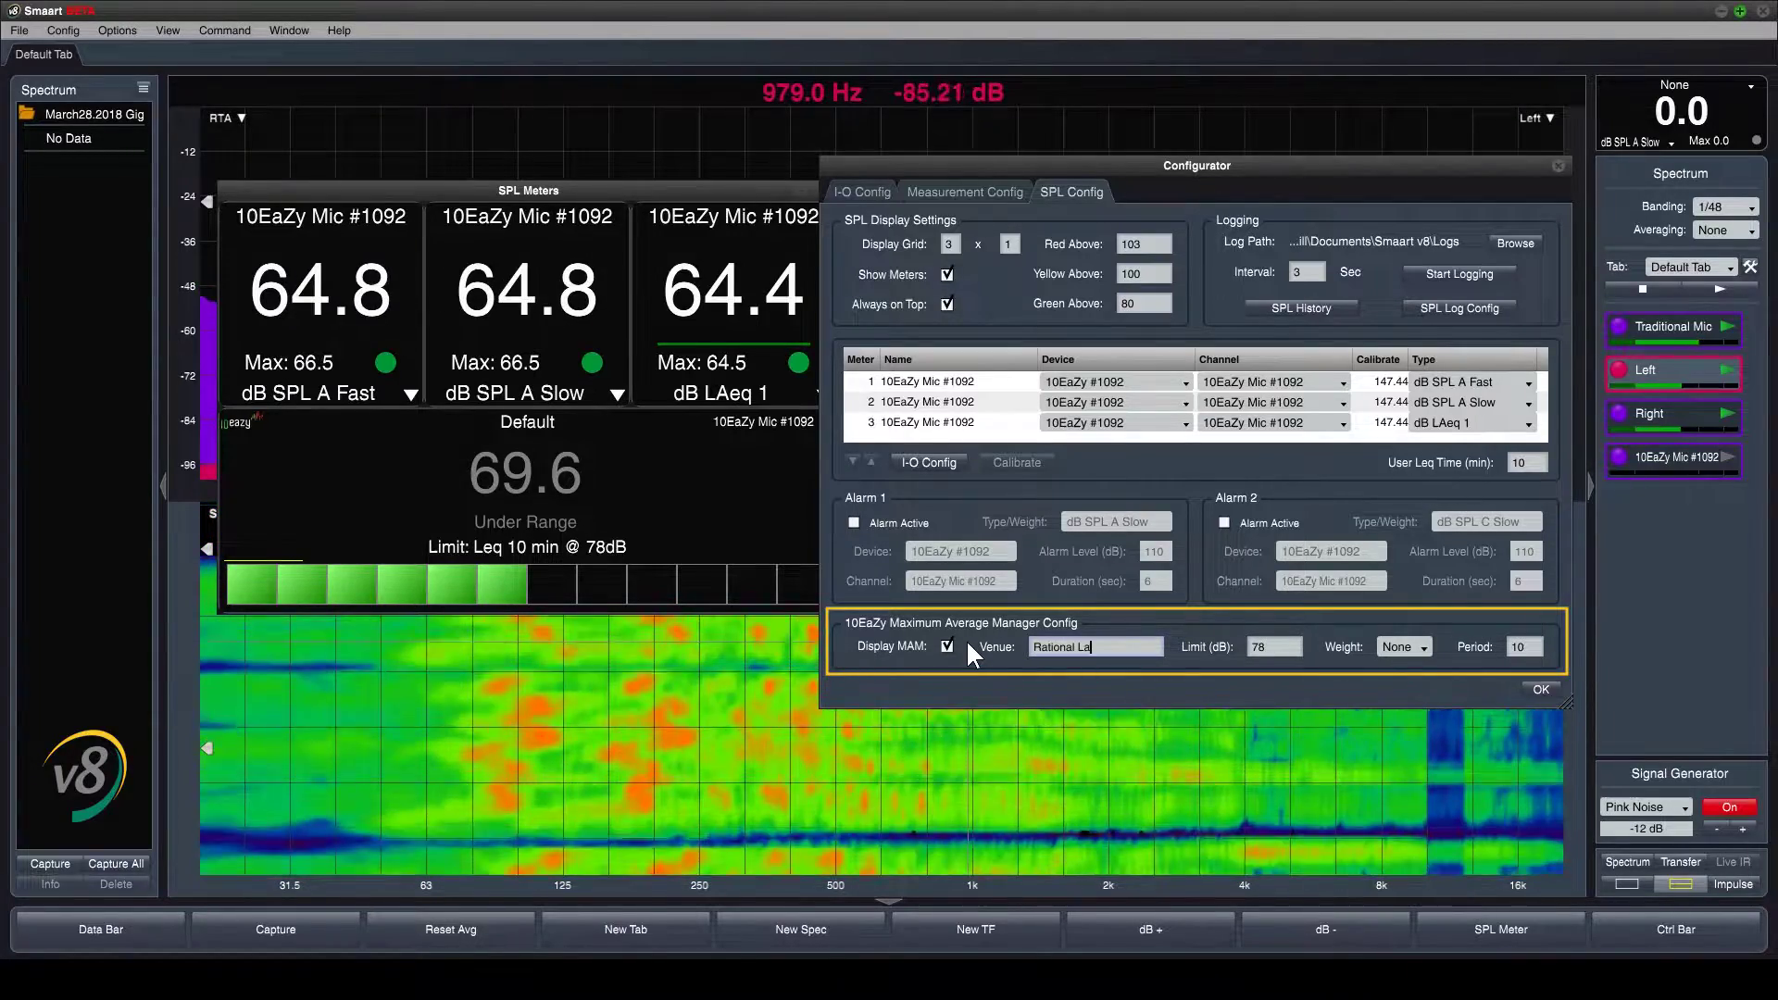
{"action": "type", "text": "b"}
{"action": "key", "text": "Tab"}
Give the MAM a 66 dB limit, A weighting (accepting the Leq reset), and a 1-minute period
{"action": "type", "text": "66"}
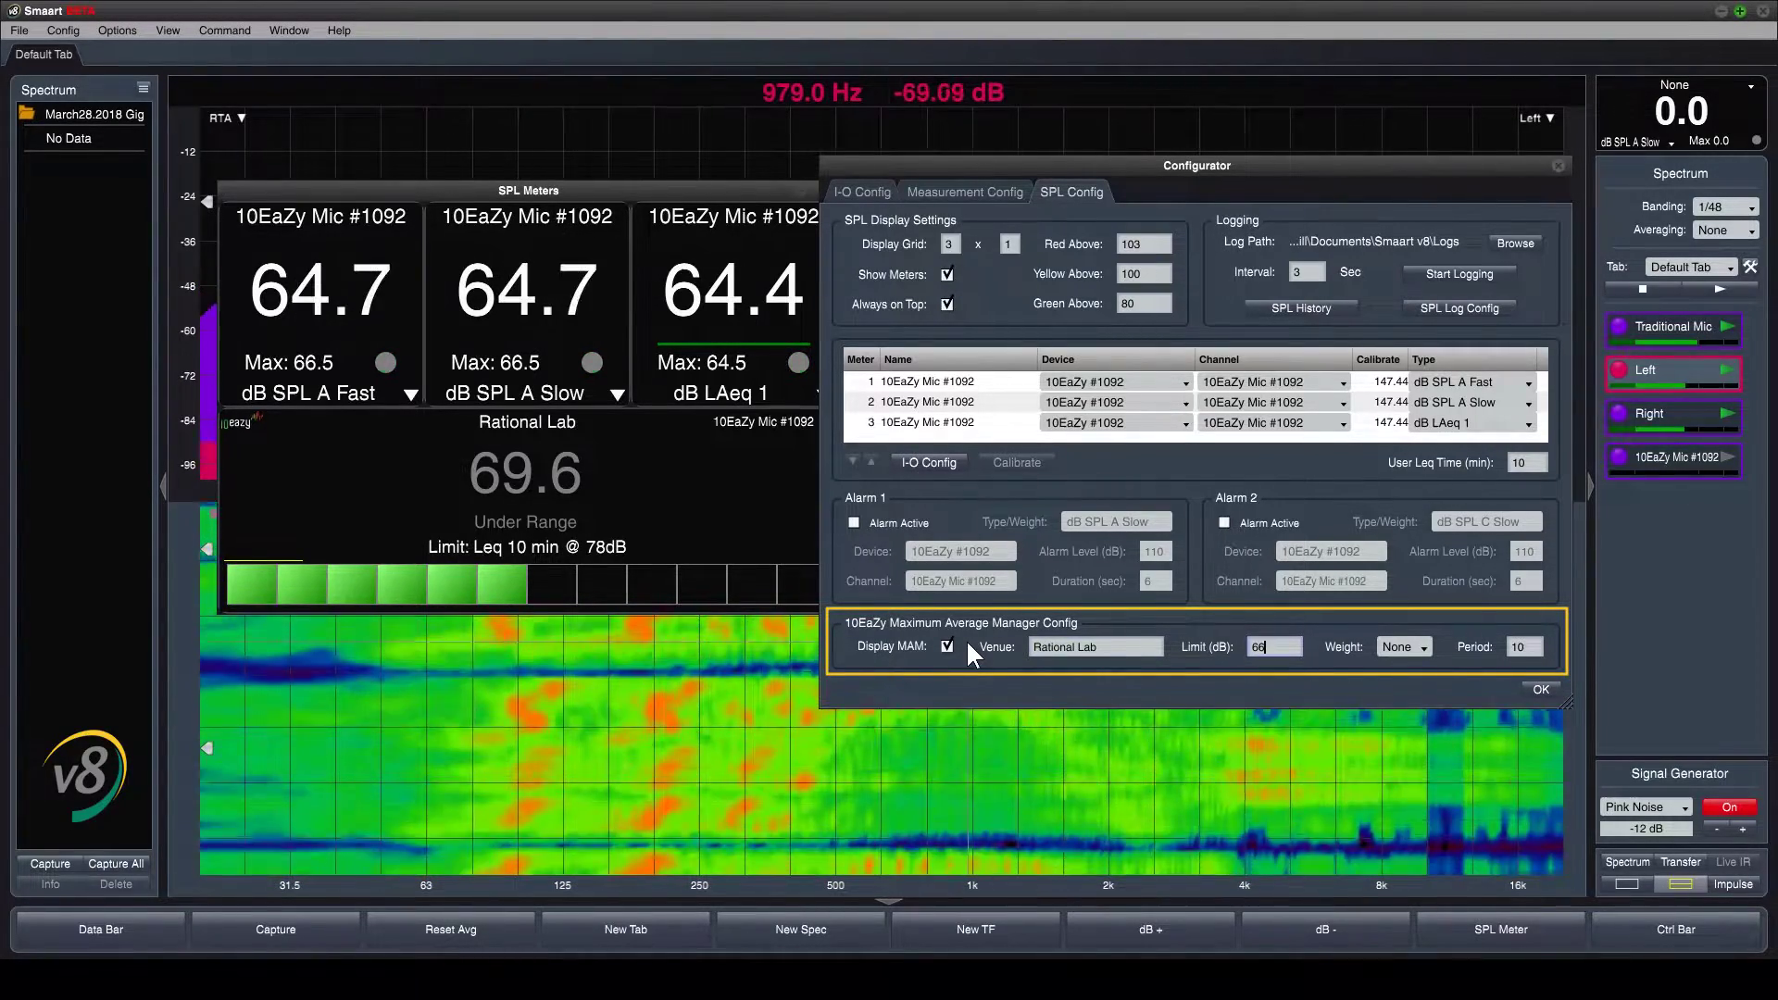
{"action": "left_click", "coordinate": [1404, 644]}
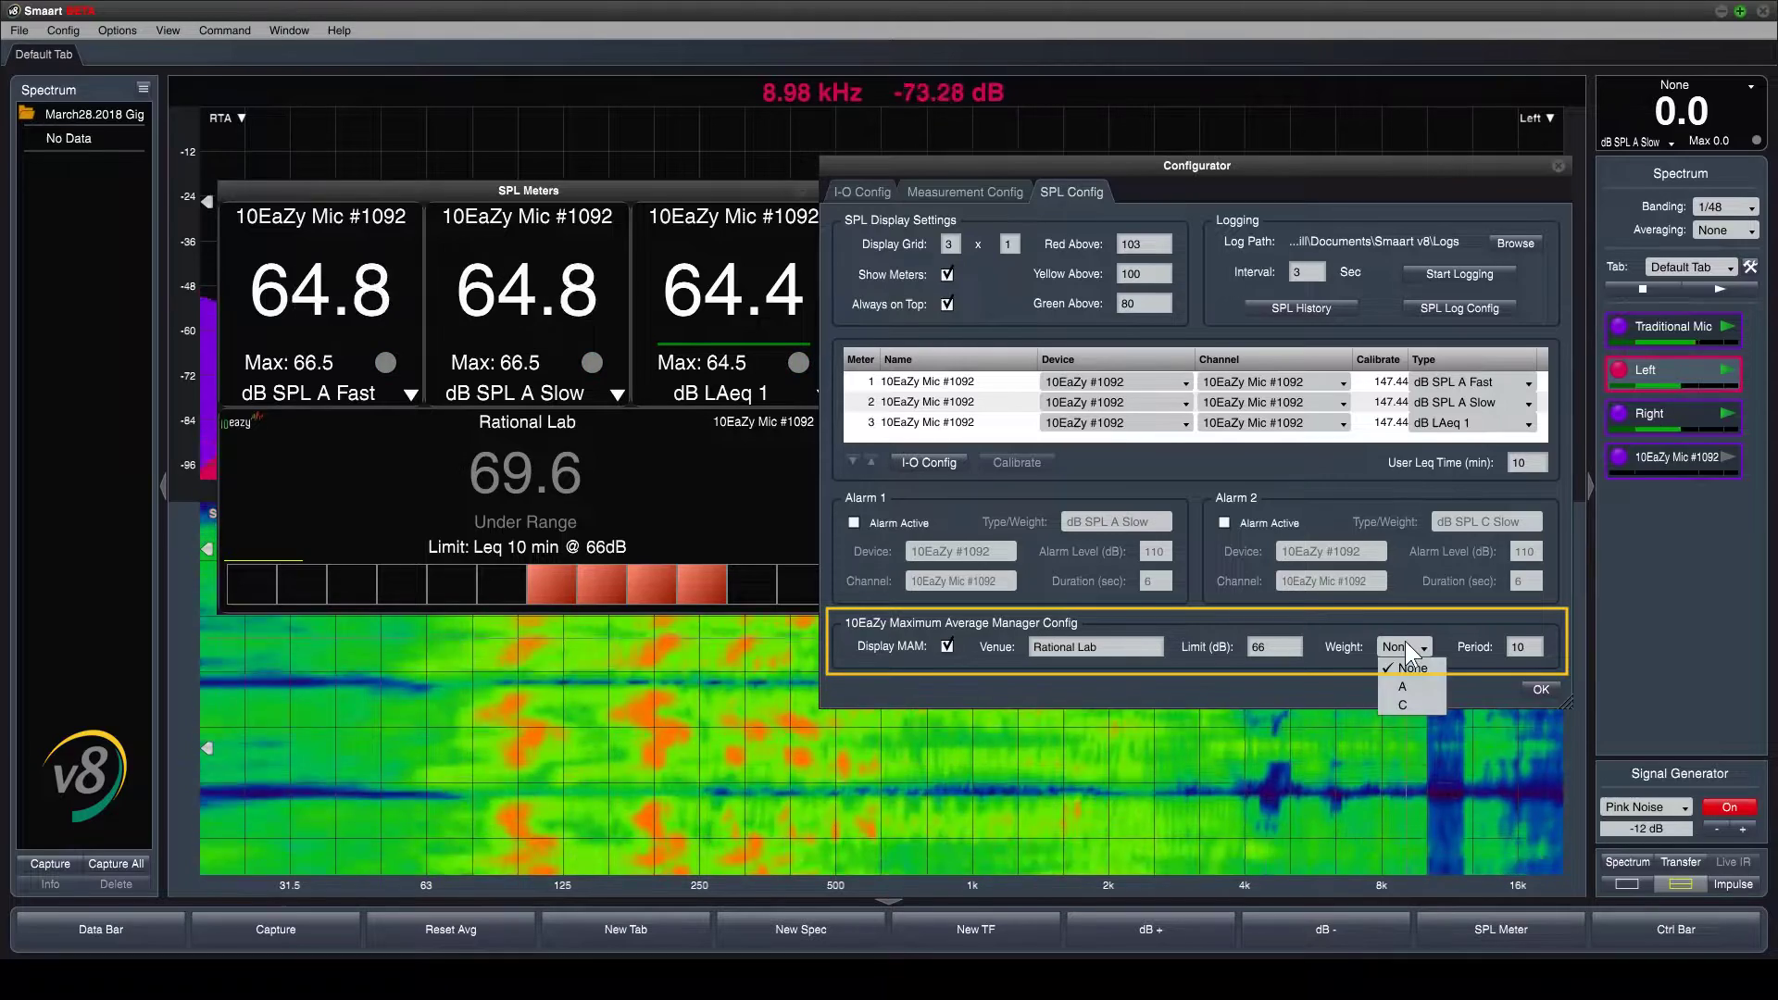
{"action": "left_click", "coordinate": [1404, 685]}
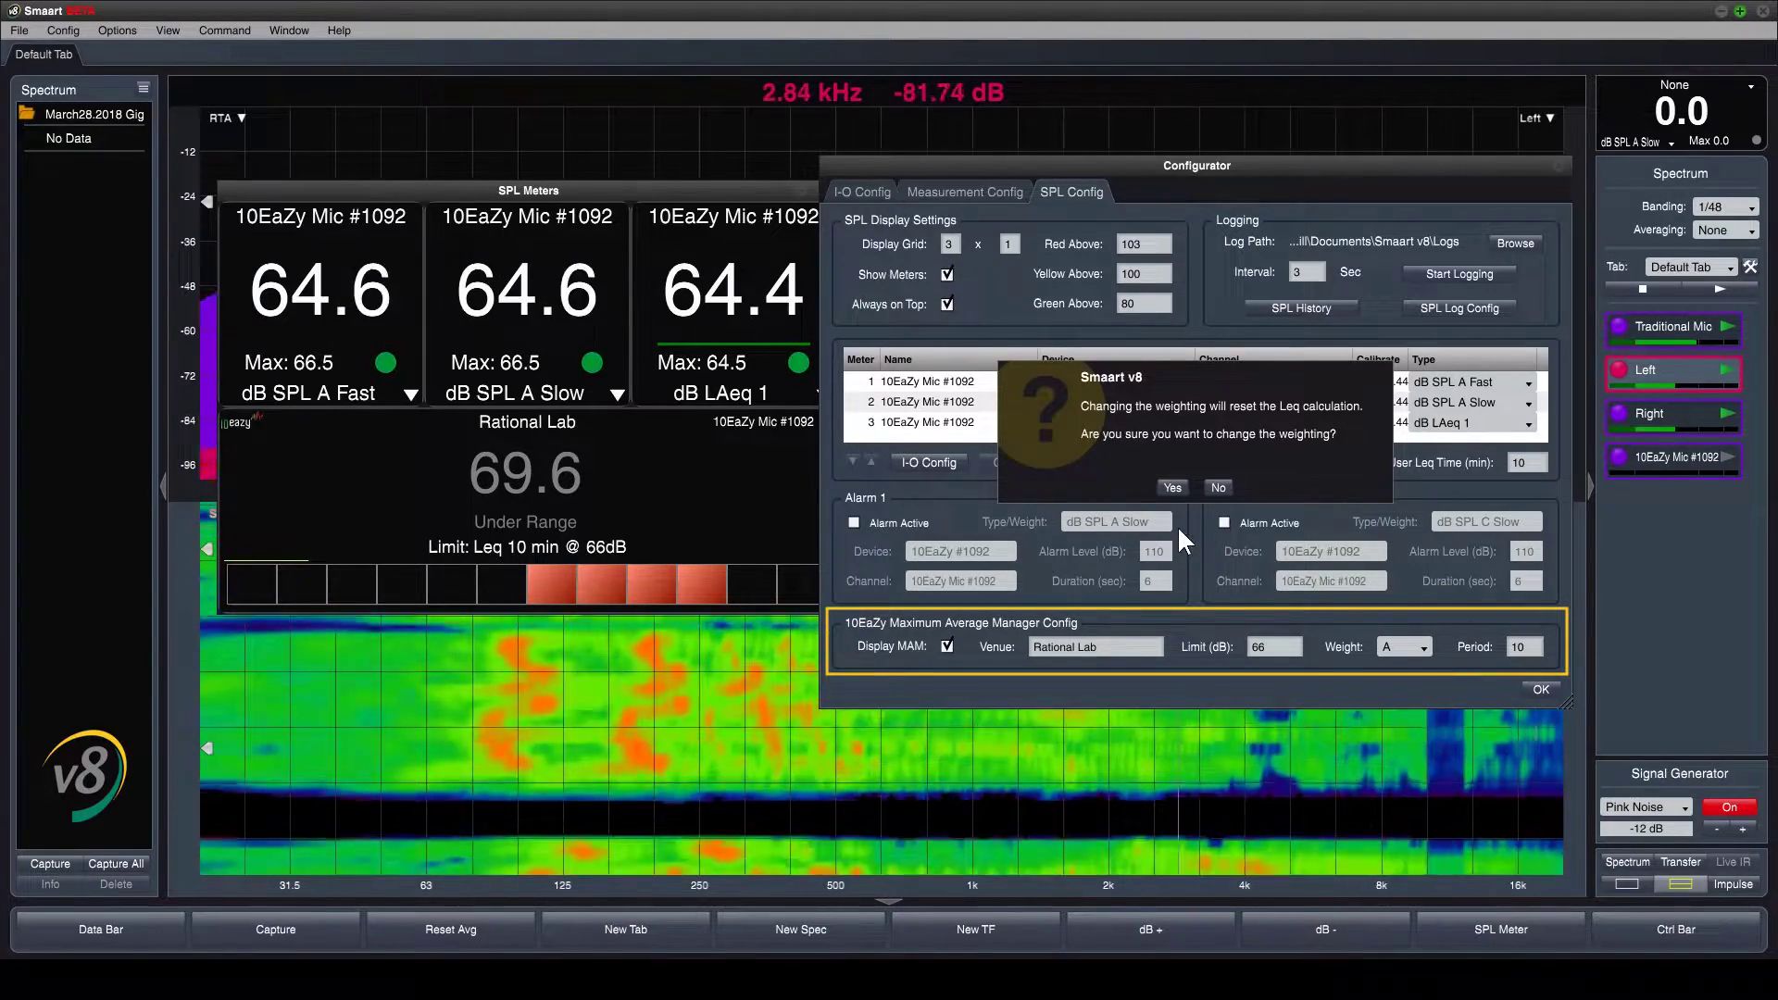
{"action": "left_click", "coordinate": [1173, 487]}
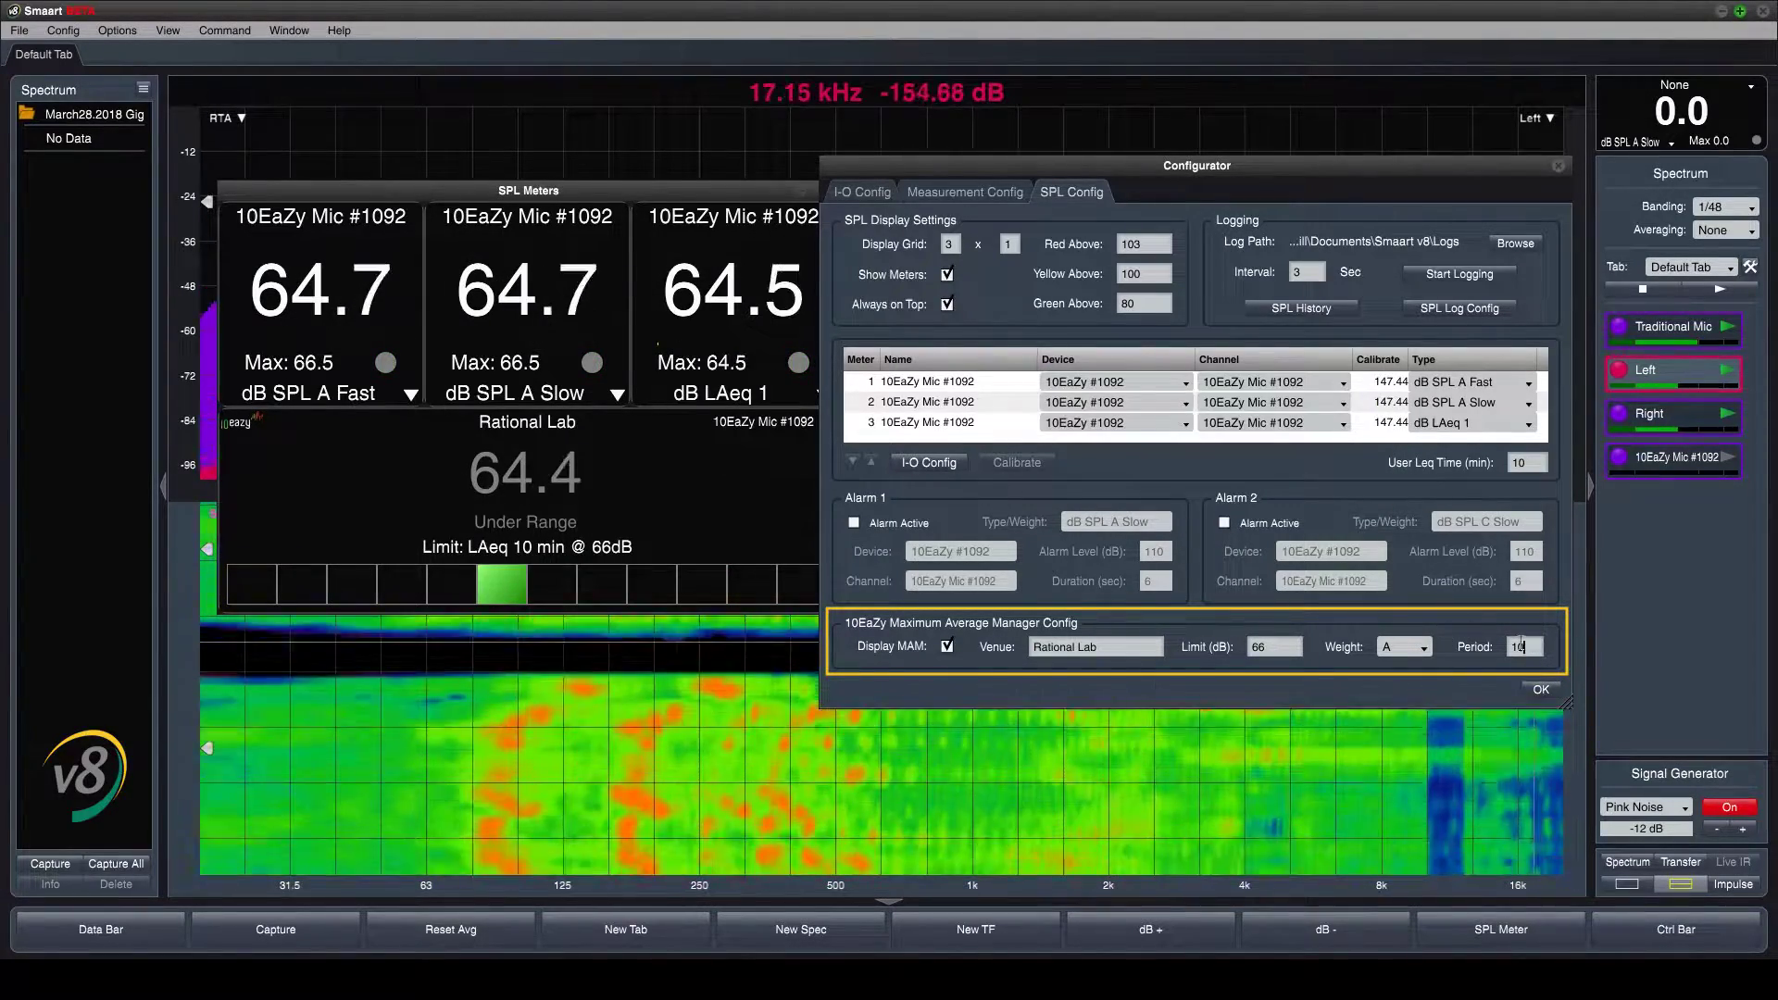
{"action": "key", "text": "BackSpace"}
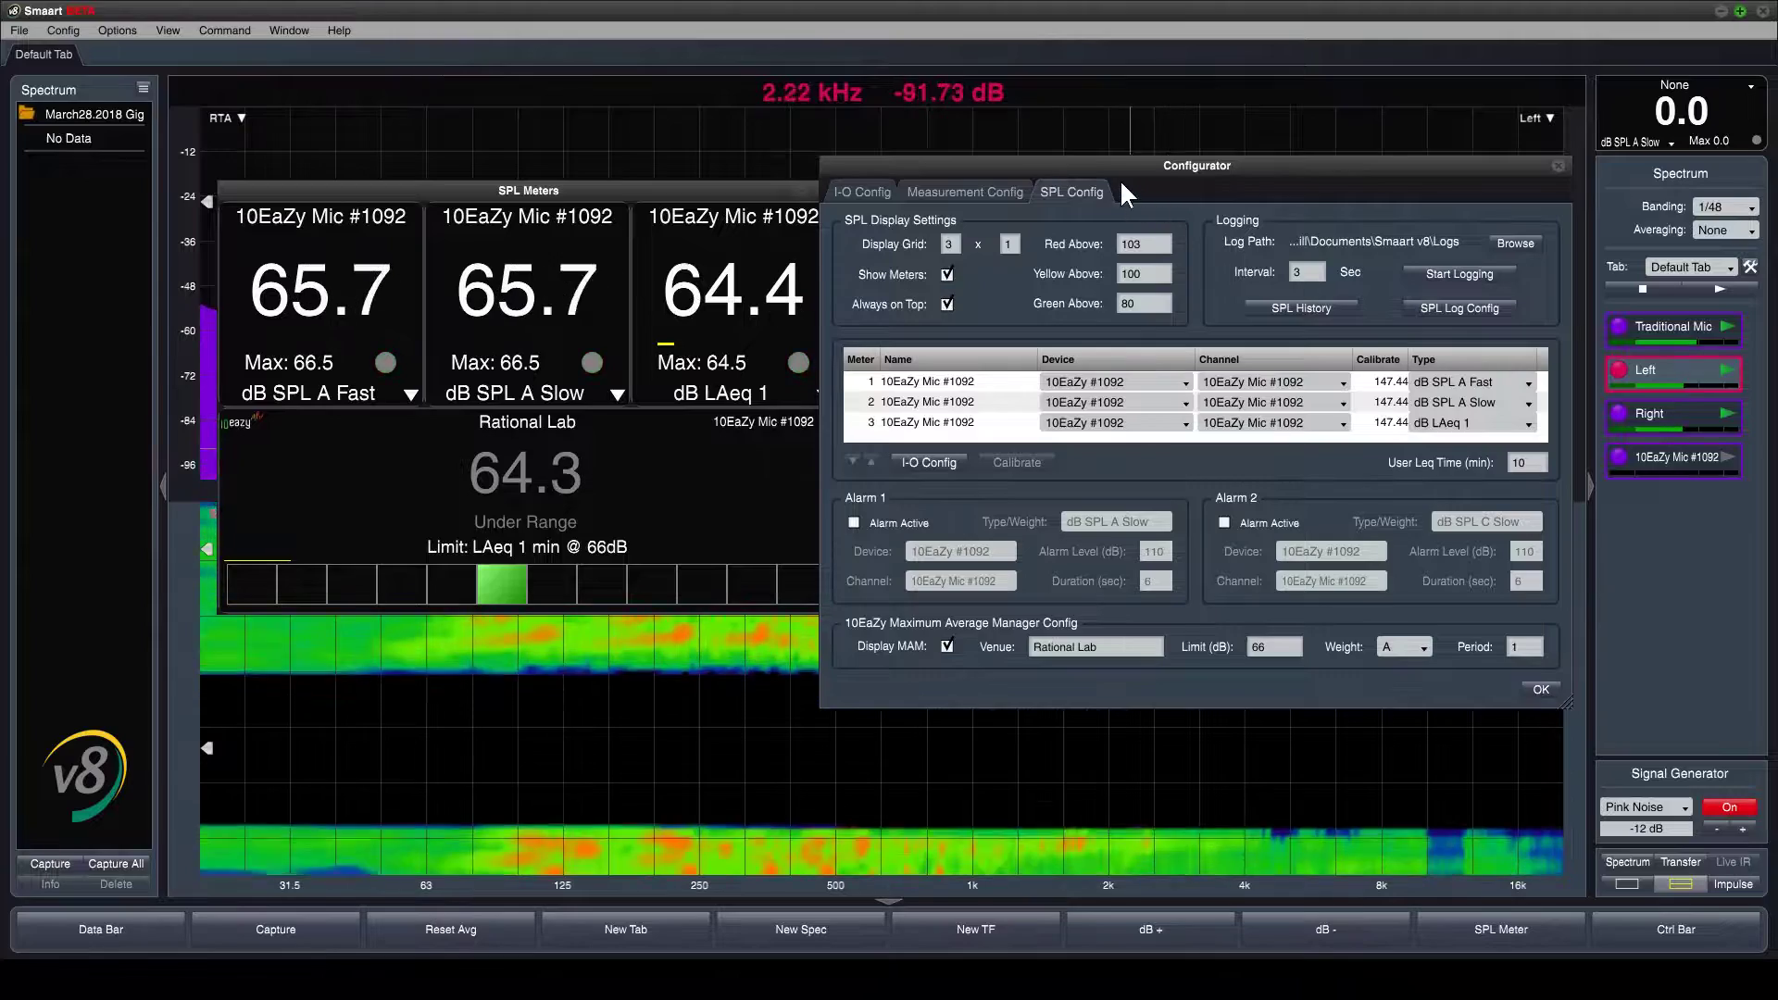
Close the Configurator with OK, then open the Rational Lab meter's mic source list
{"action": "left_click_drag", "start_coordinate": [1120, 183], "coordinate": [1141, 195]}
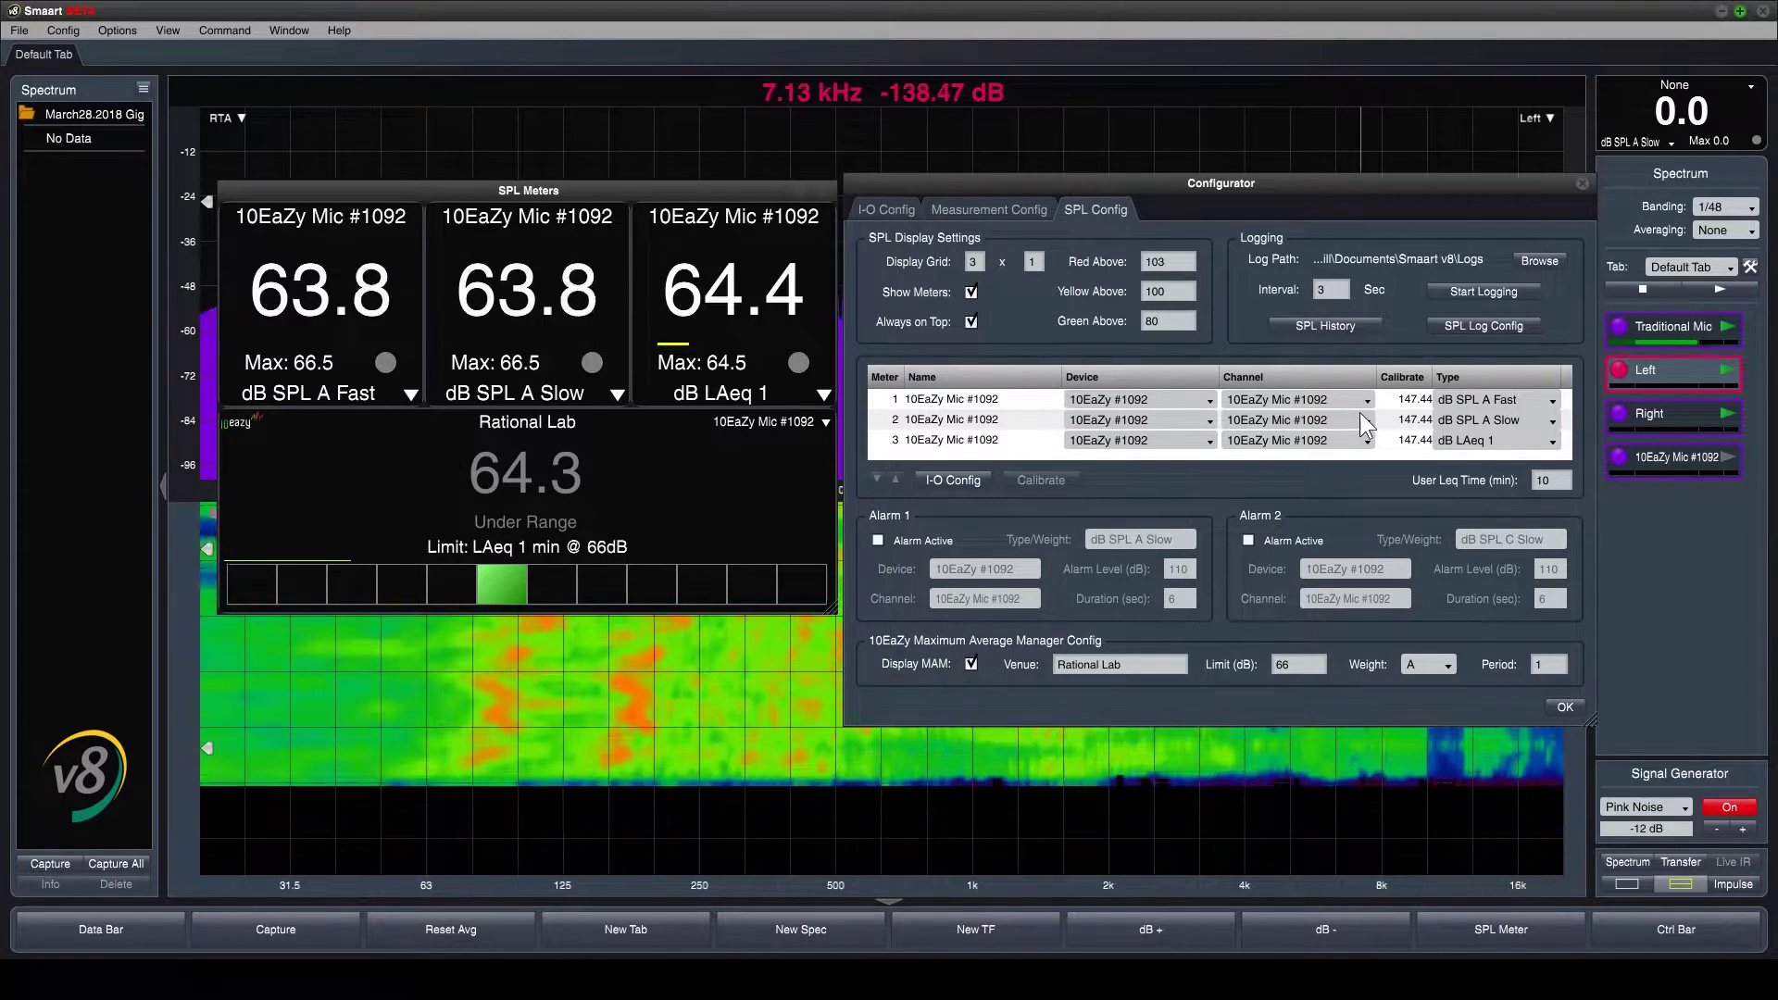
{"action": "left_click", "coordinate": [1555, 701]}
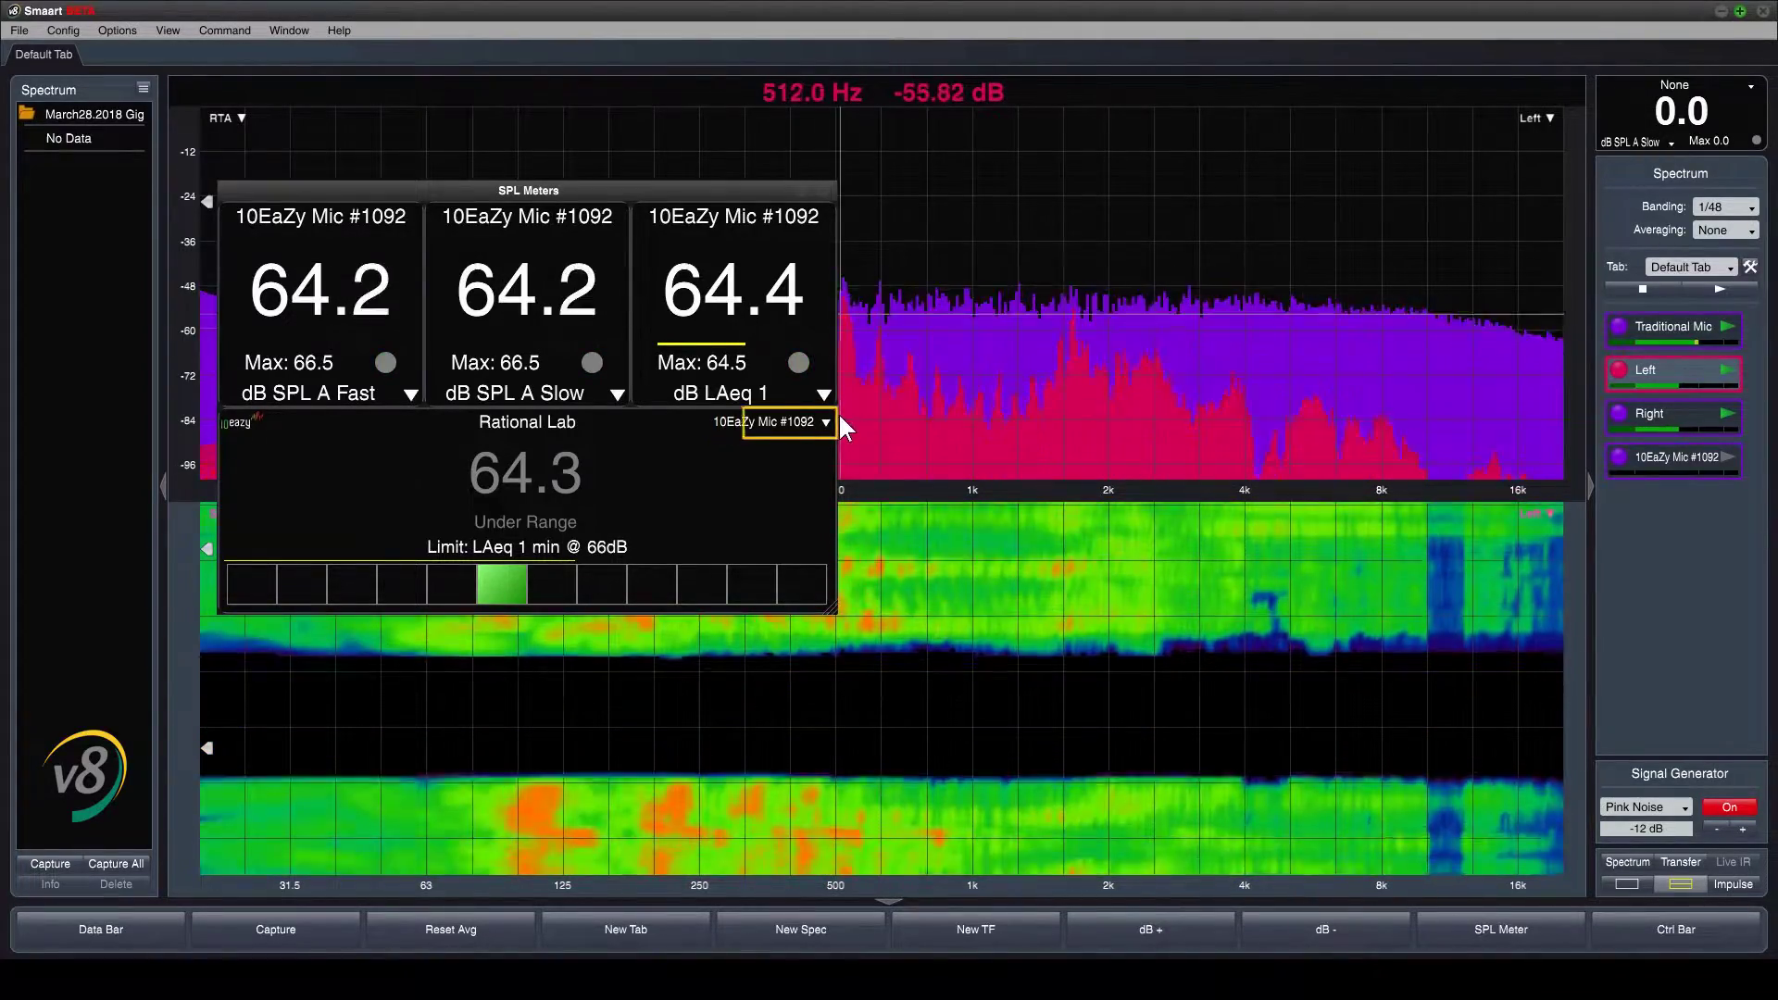
{"action": "left_click", "coordinate": [827, 422]}
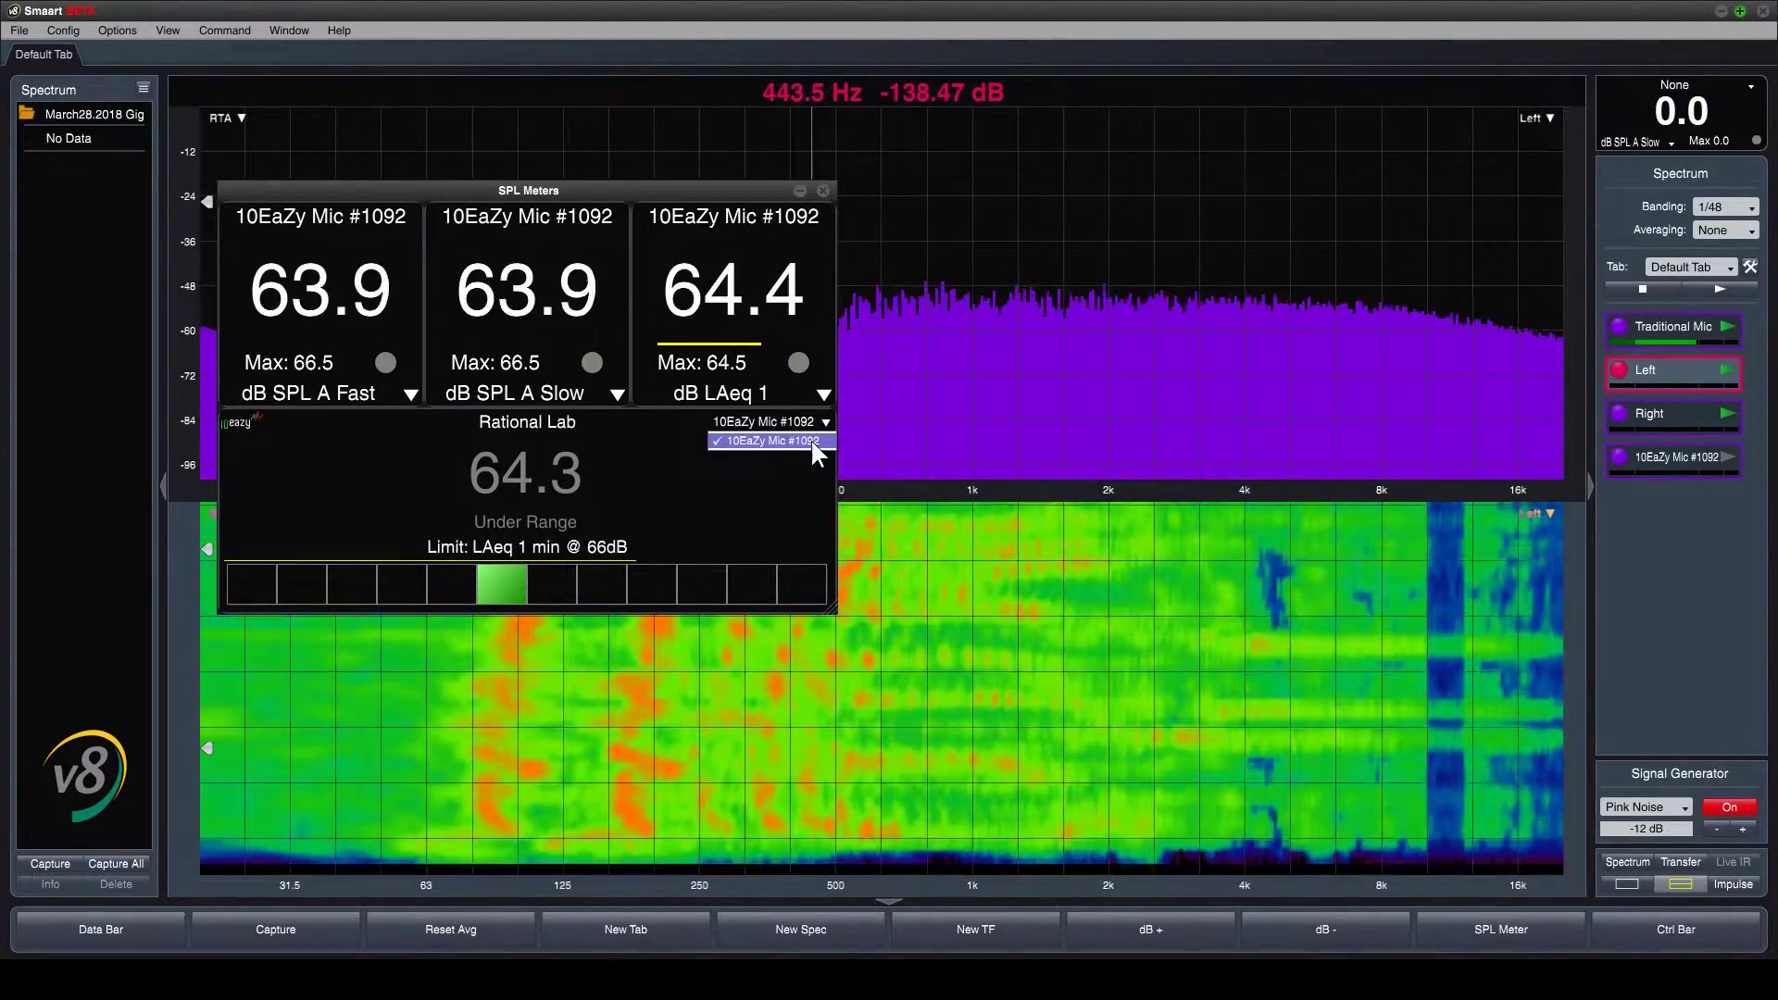
{"action": "left_click", "coordinate": [791, 464]}
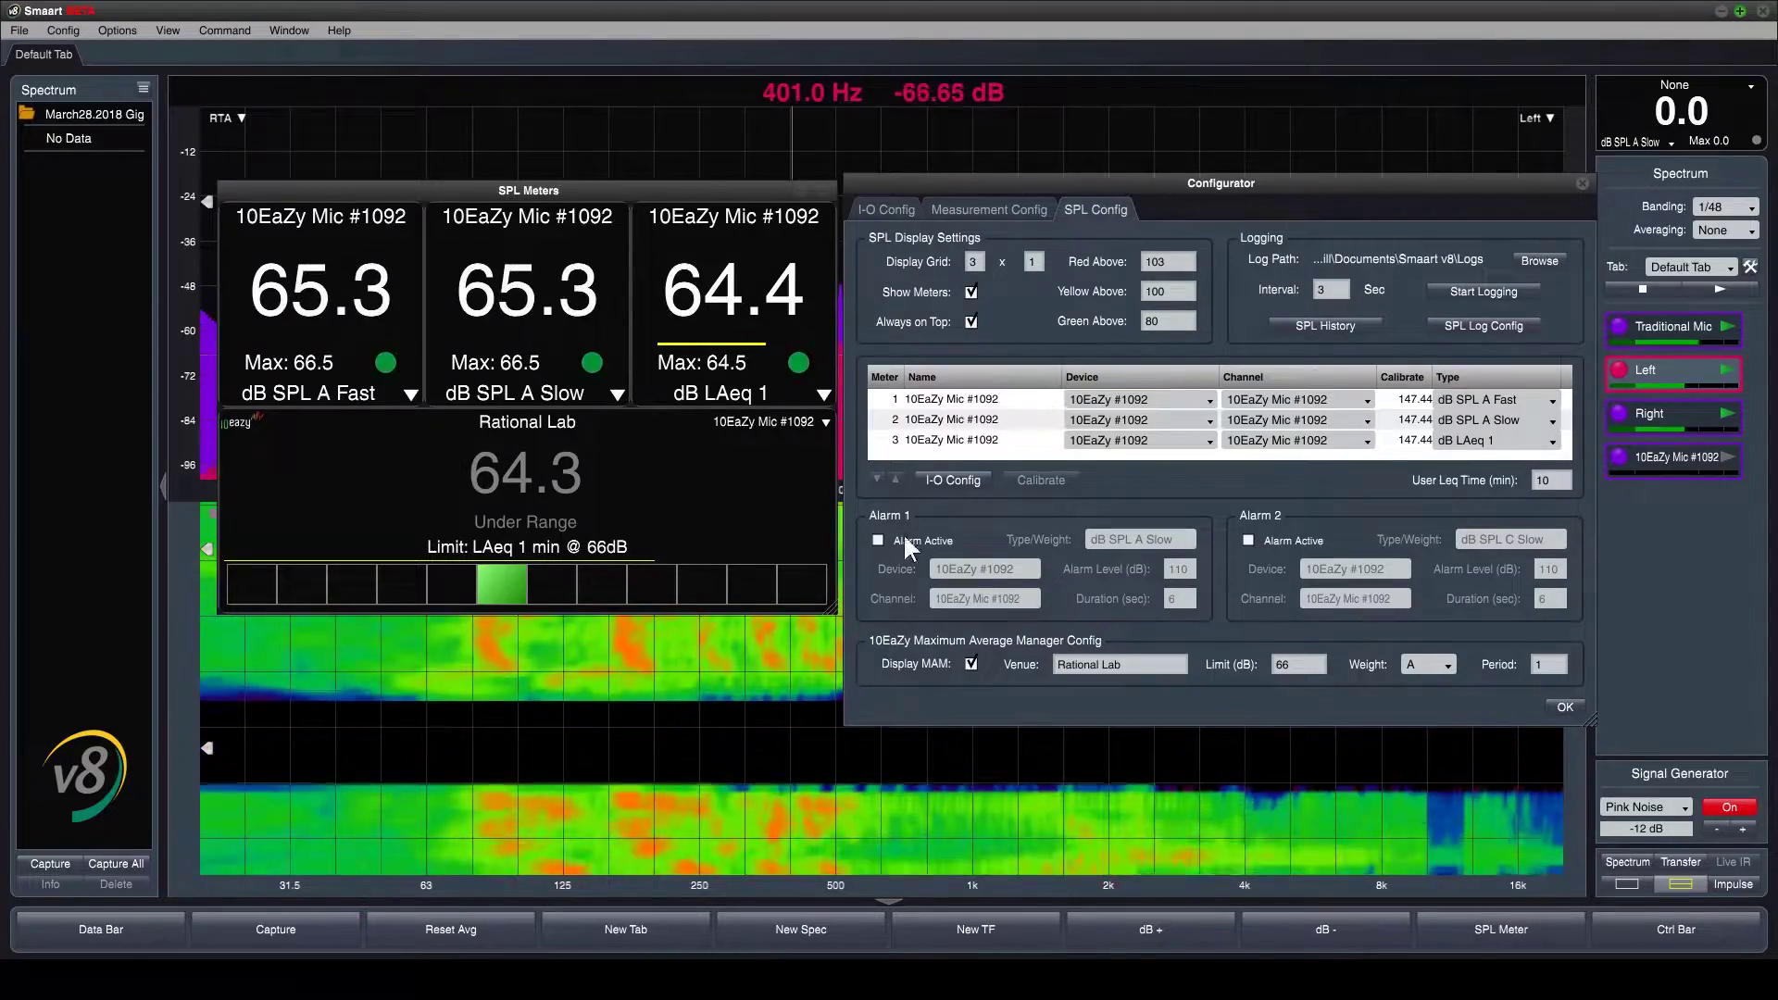
{"action": "left_click", "coordinate": [1564, 708]}
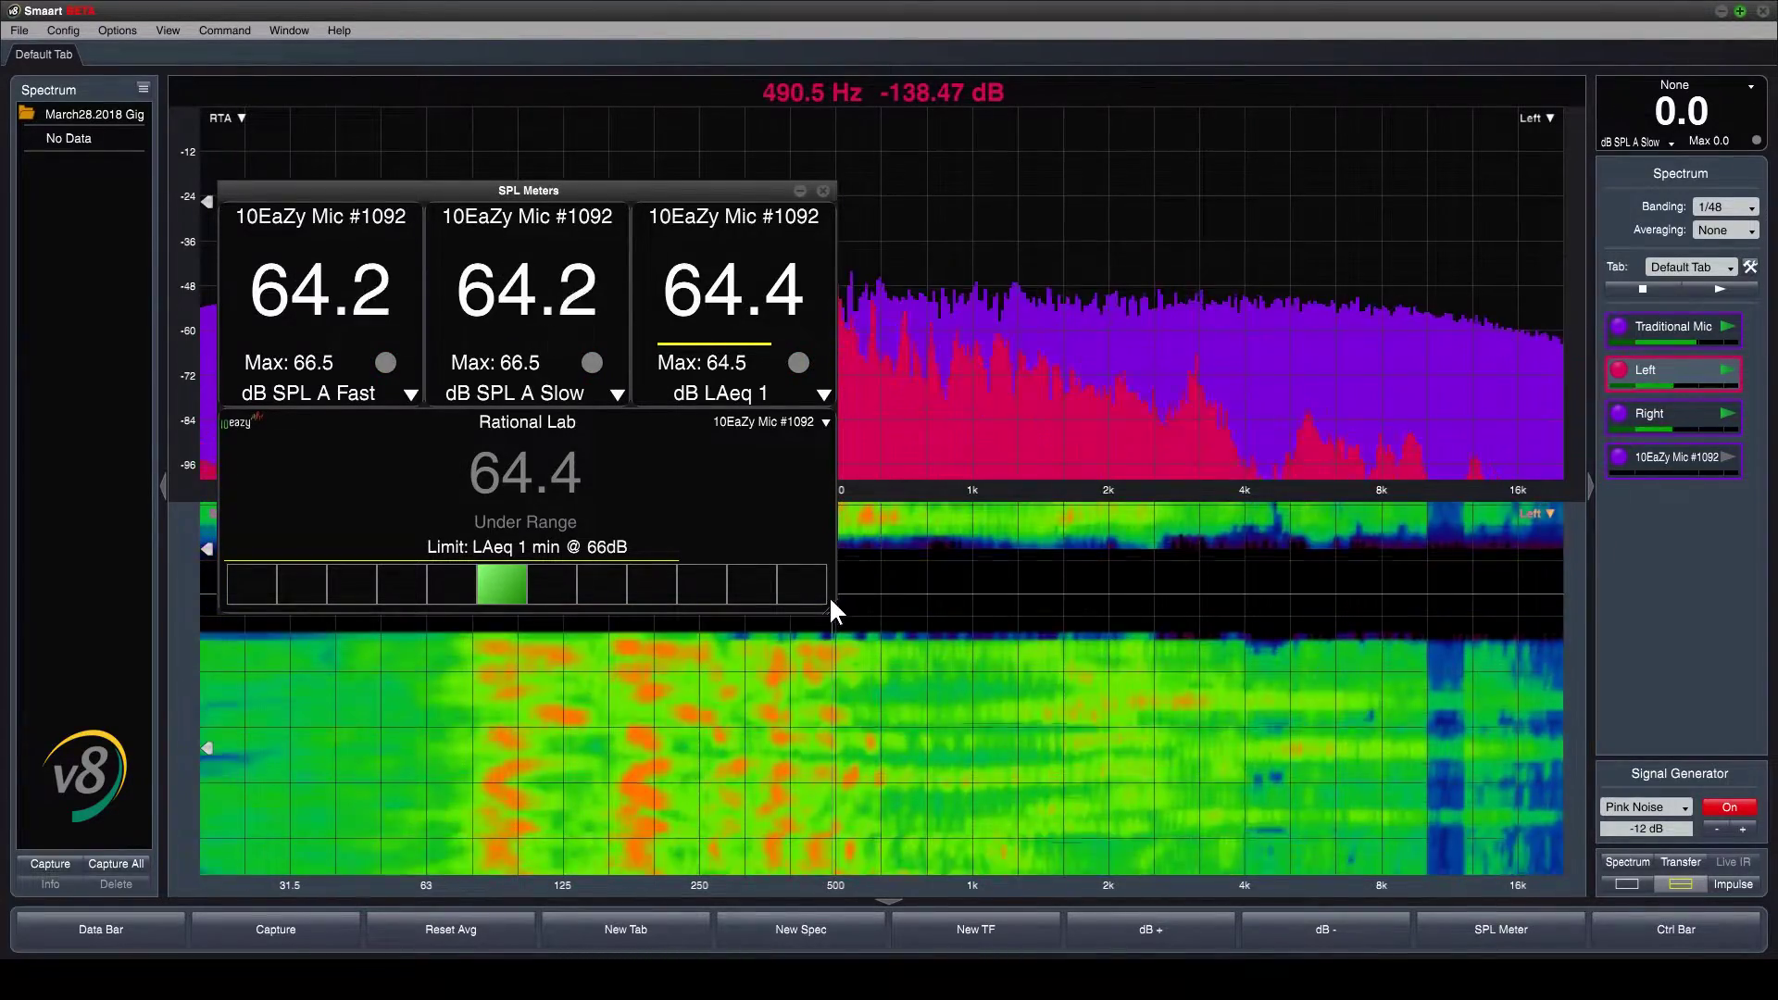
{"action": "left_click_drag", "start_coordinate": [833, 608], "coordinate": [473, 382]}
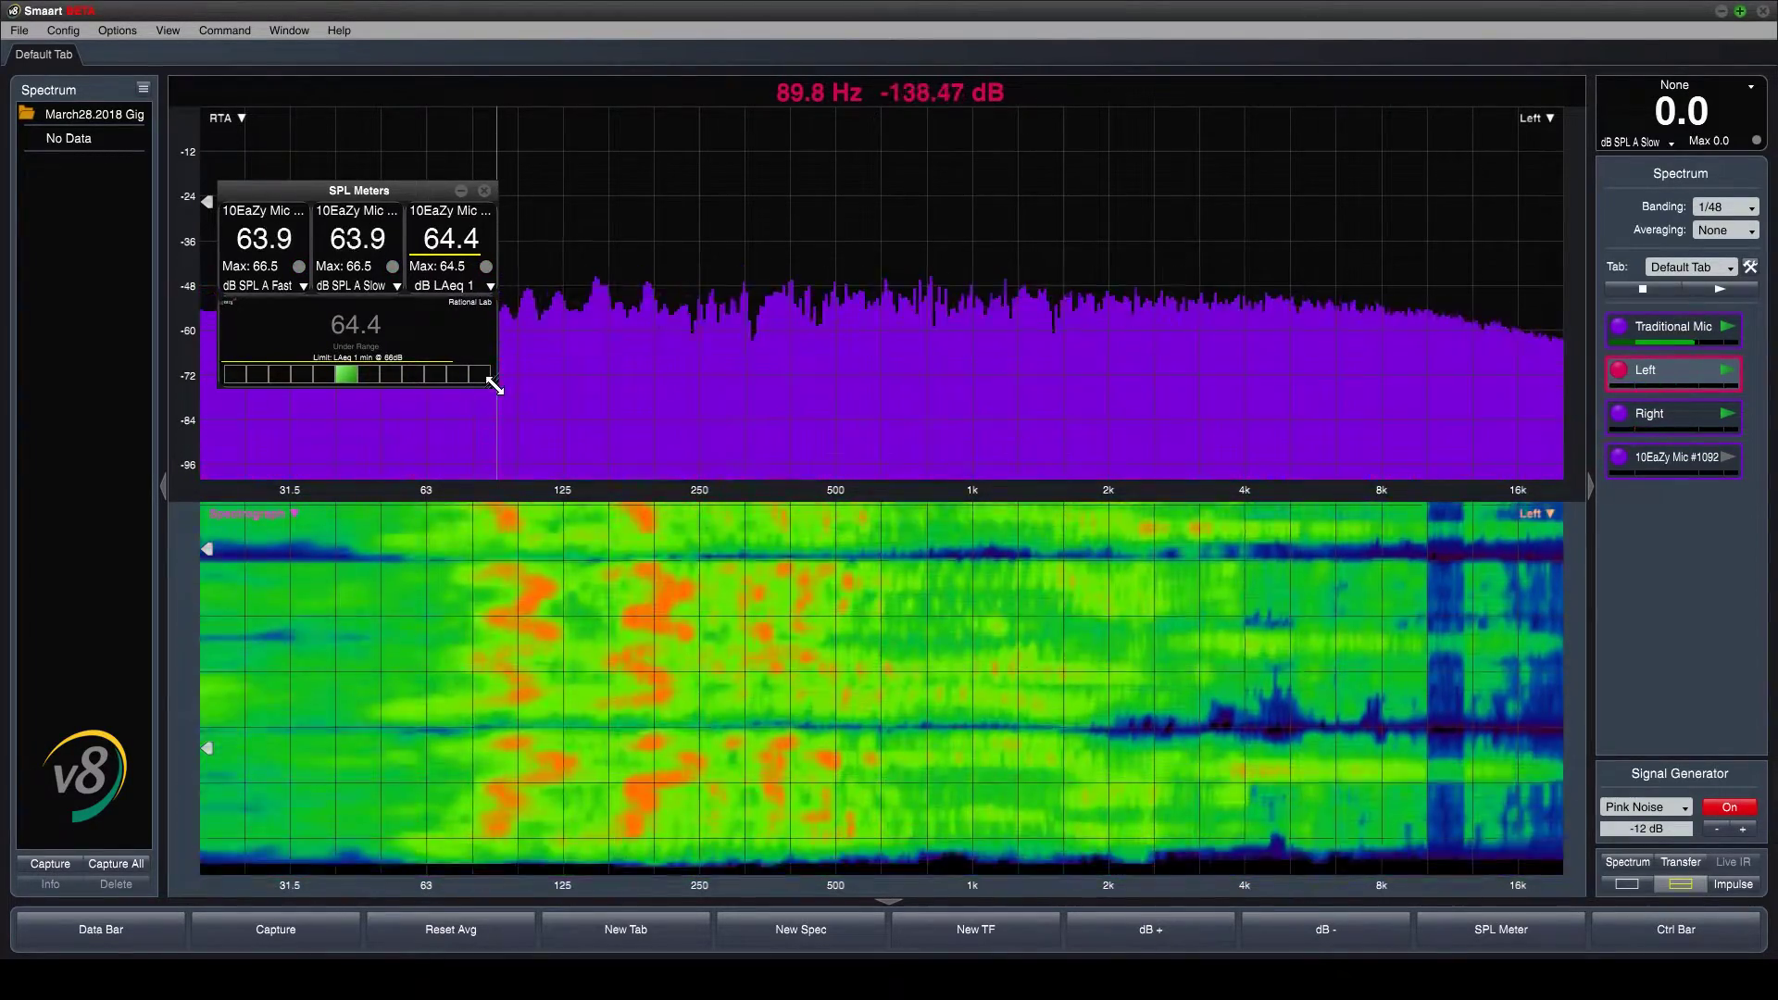
{"action": "left_click_drag", "start_coordinate": [493, 385], "coordinate": [826, 598]}
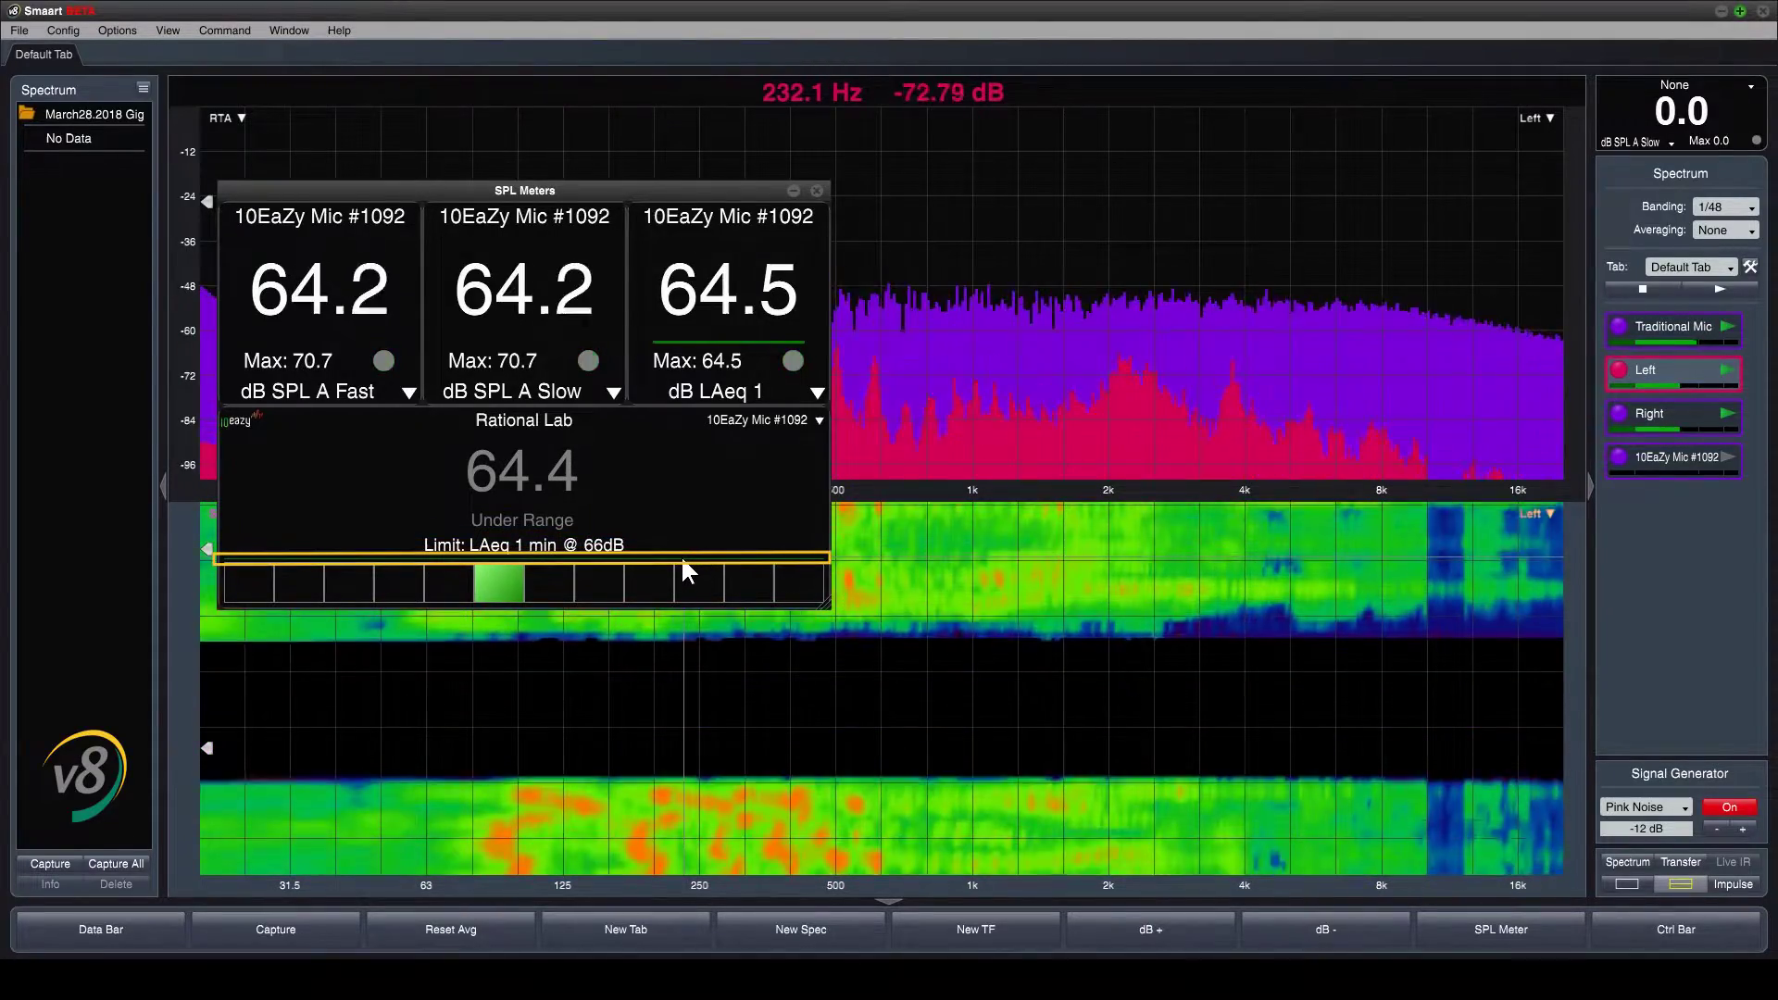
{"action": "mouse_move", "coordinate": [682, 559]}
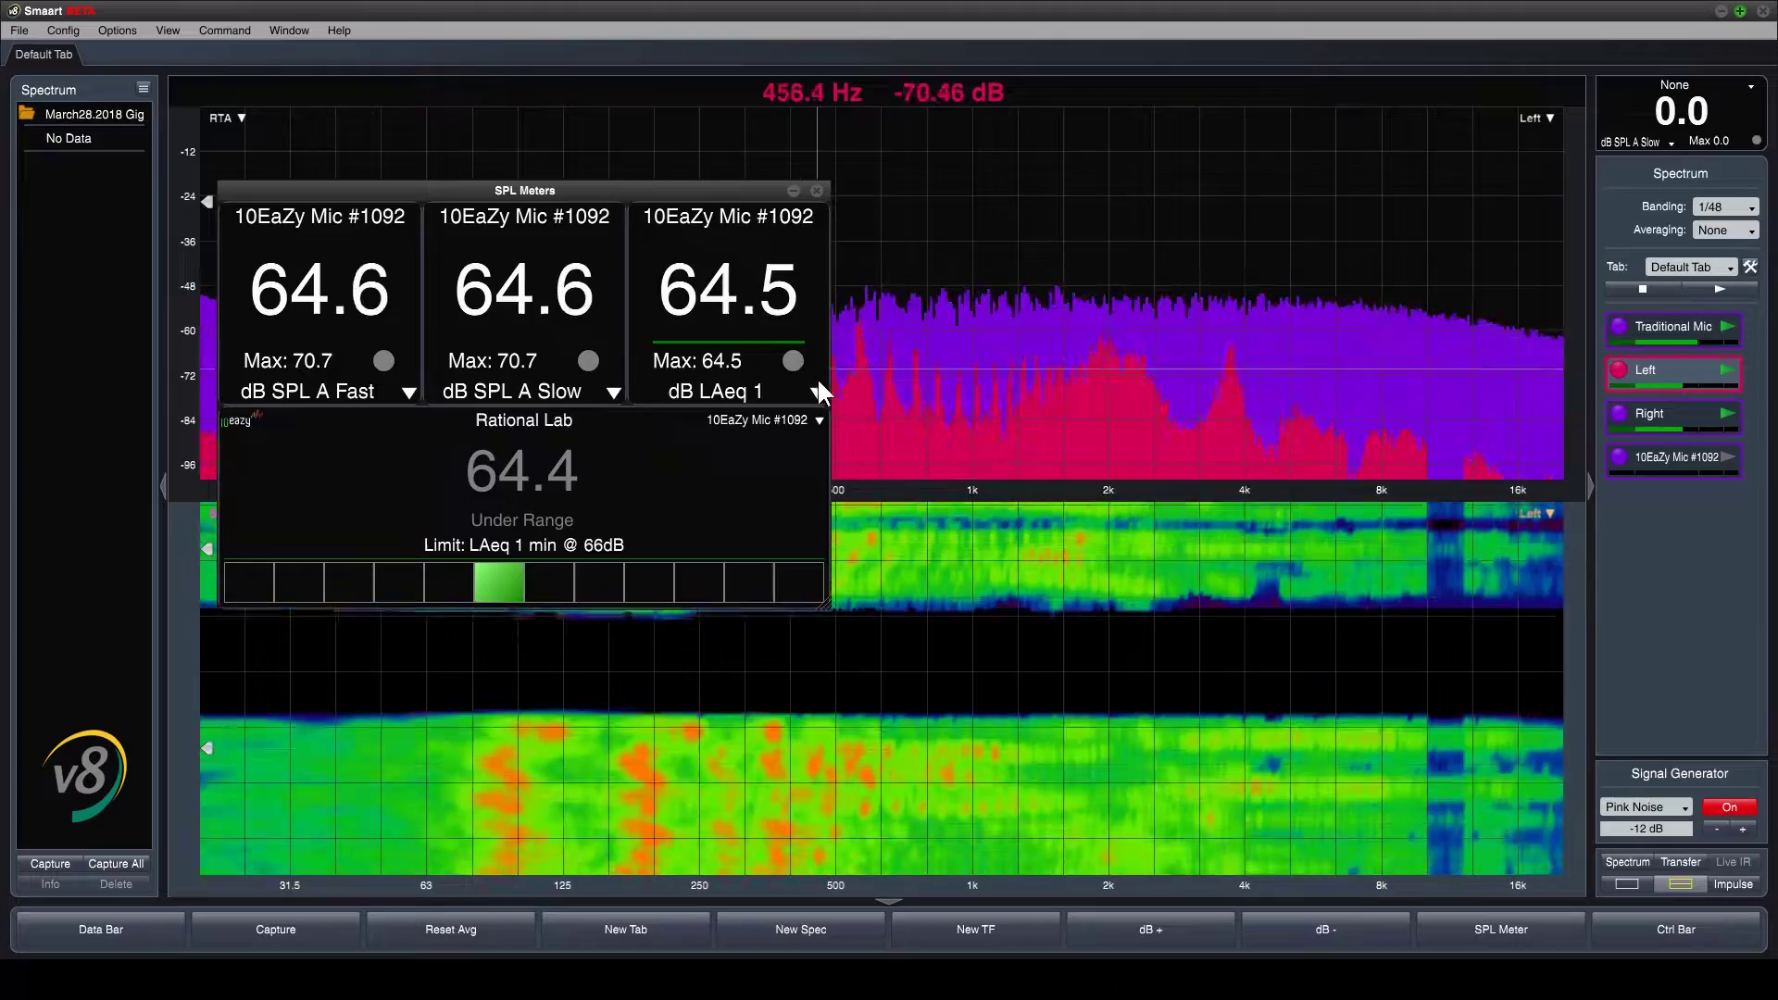
Switch the third SPL meter from dB LAeq 1 to dB Leq 10
{"action": "left_click", "coordinate": [817, 392]}
{"action": "left_click", "coordinate": [736, 639]}
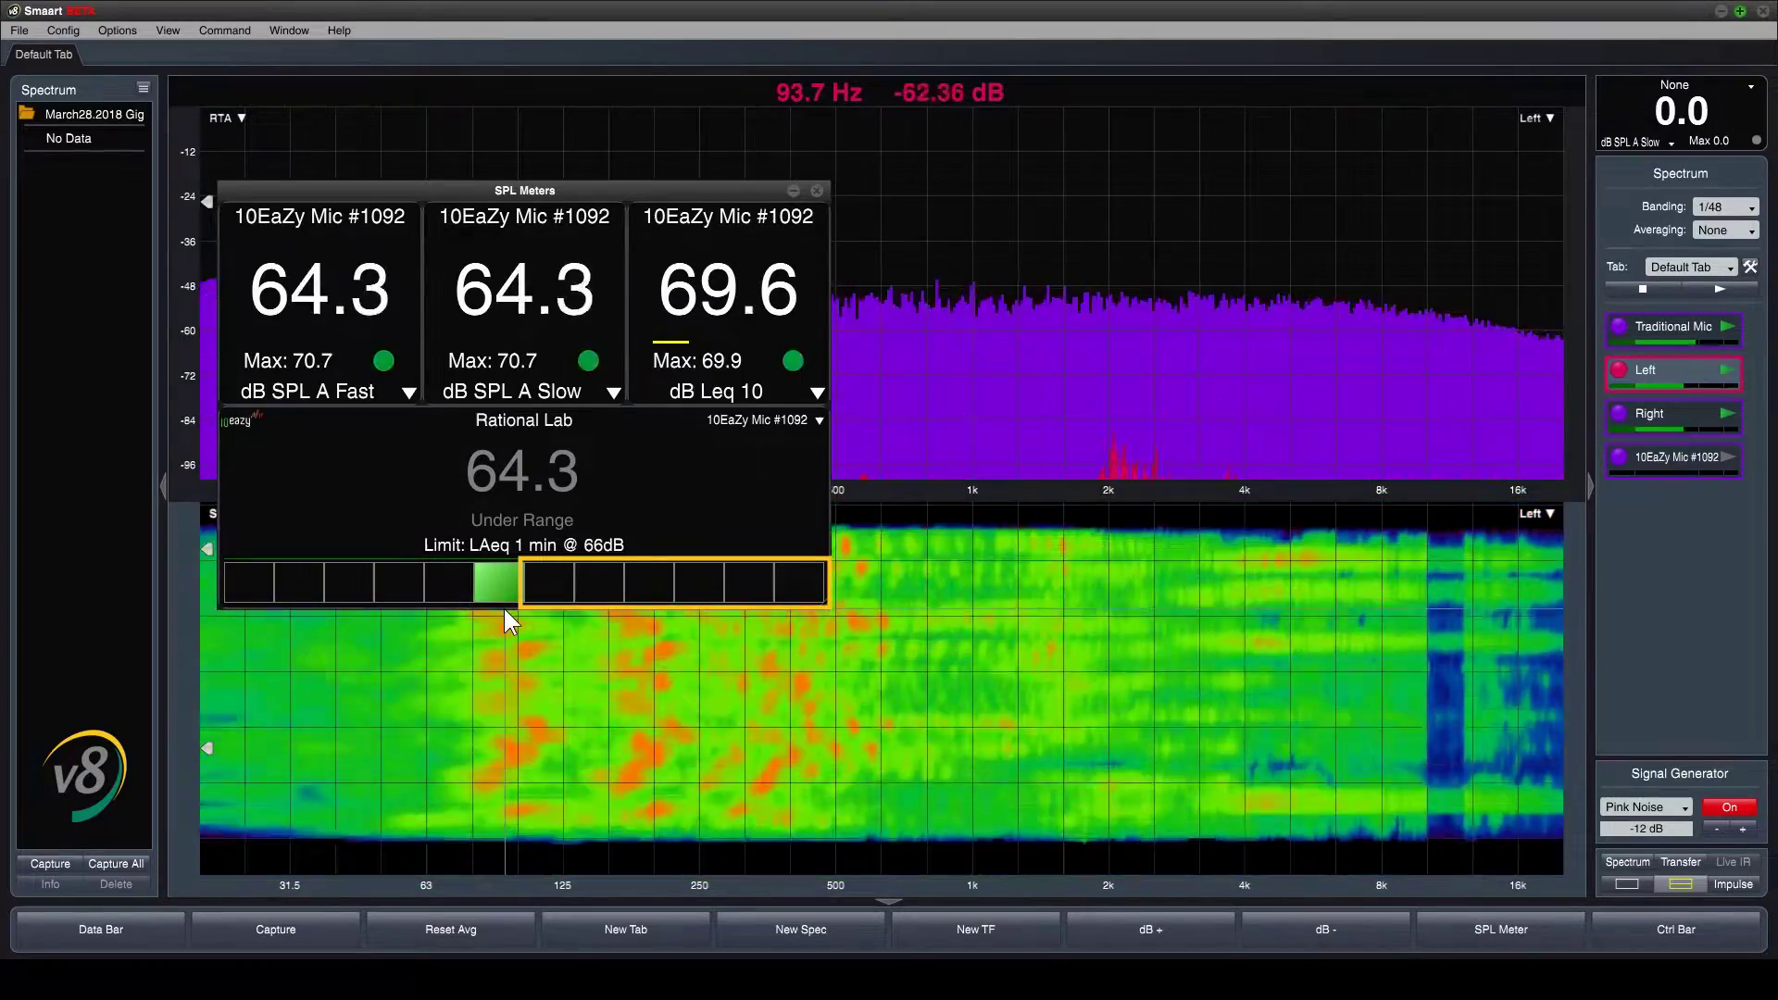
Step the pink-noise generator level up and down between -9 and -1 dB
{"action": "left_click", "coordinate": [1744, 829]}
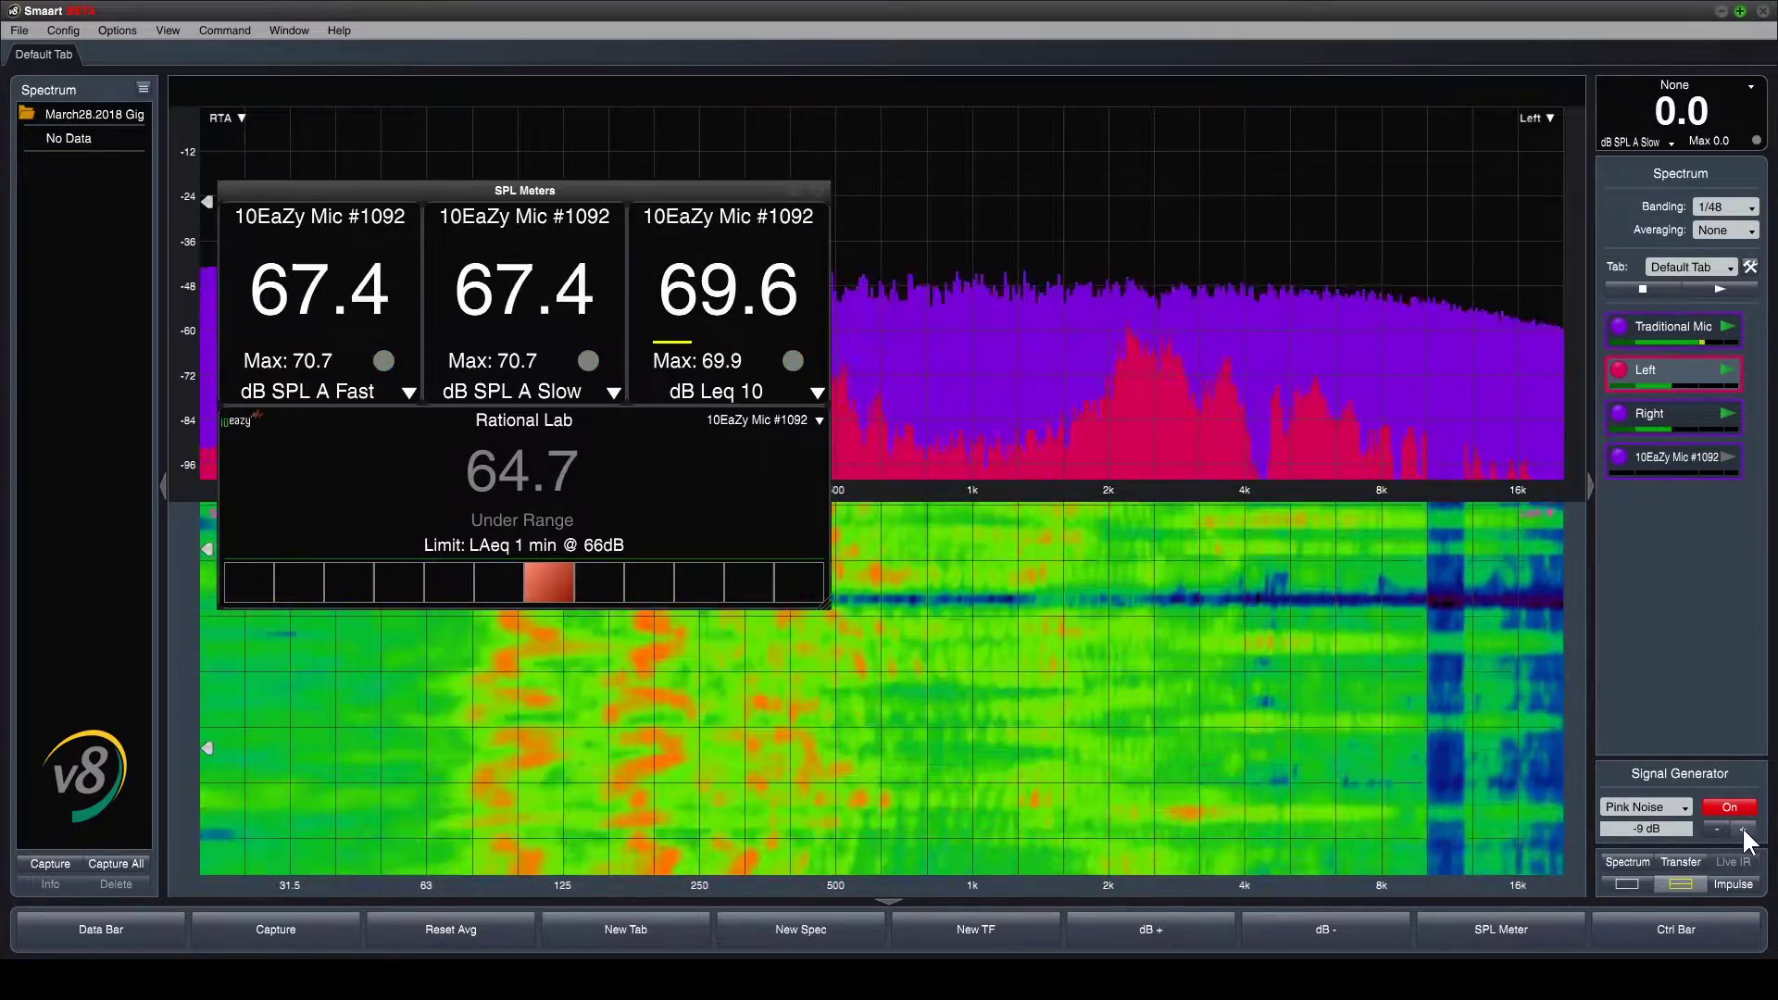
{"action": "left_click", "coordinate": [1743, 830]}
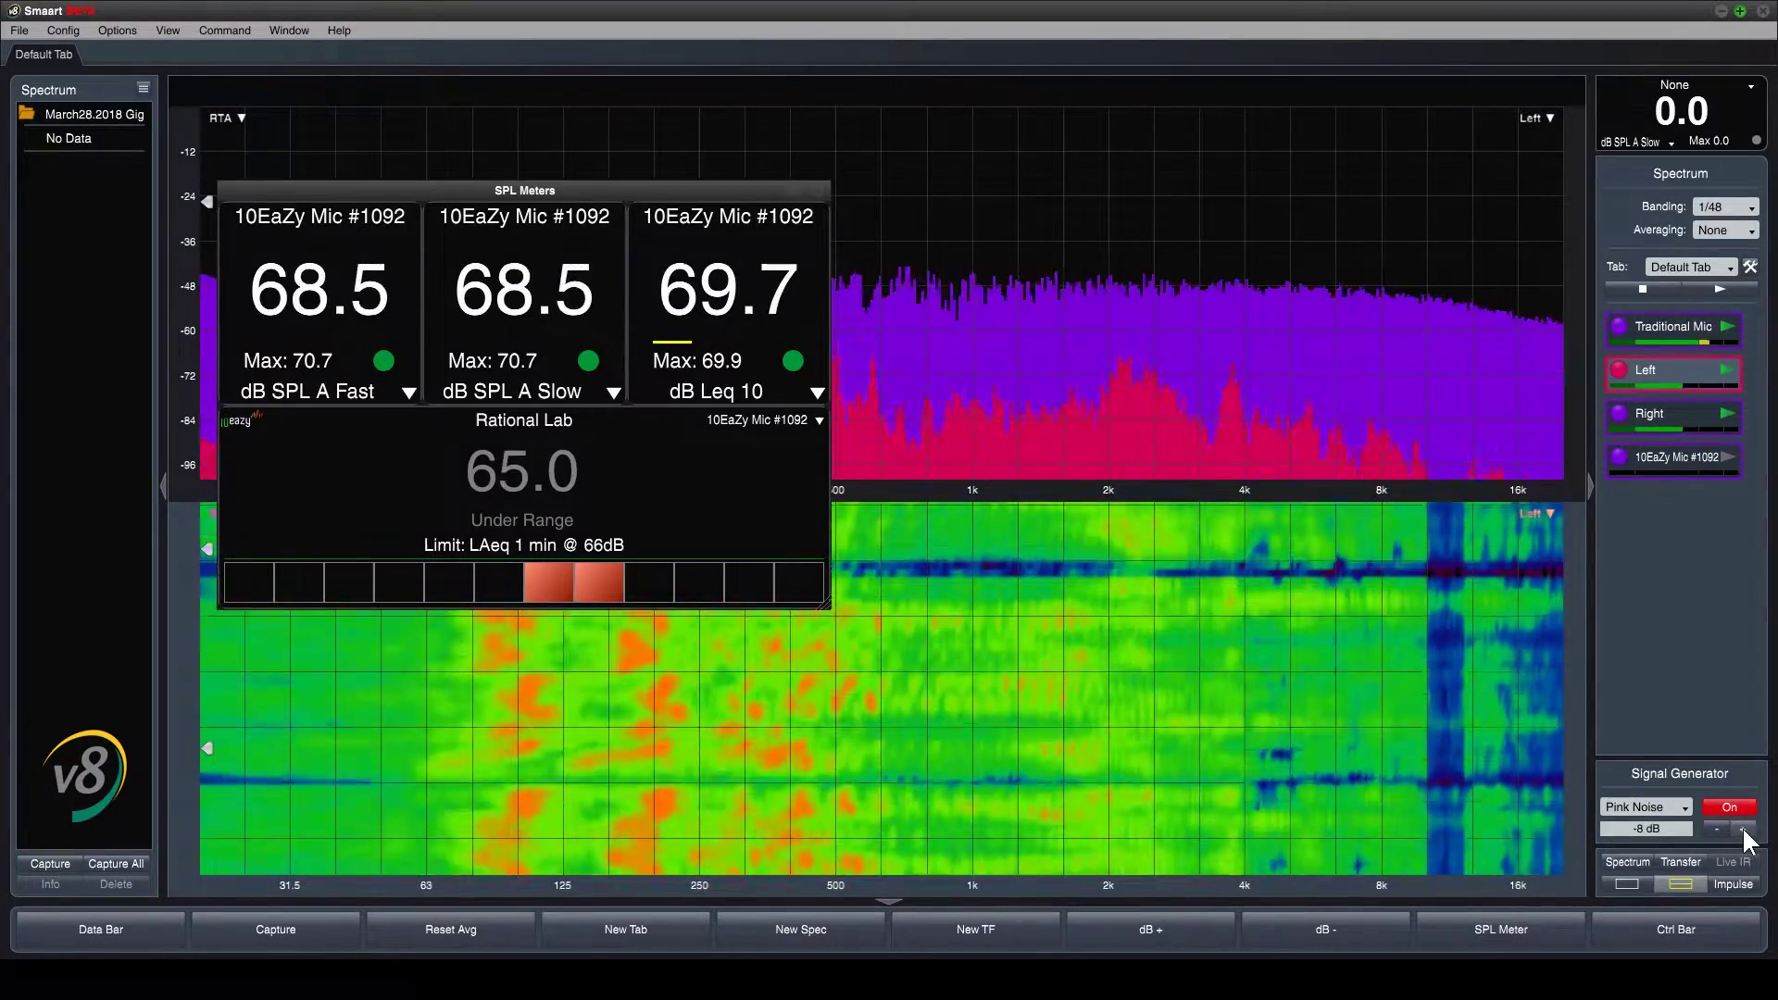
{"action": "left_click", "coordinate": [1743, 830]}
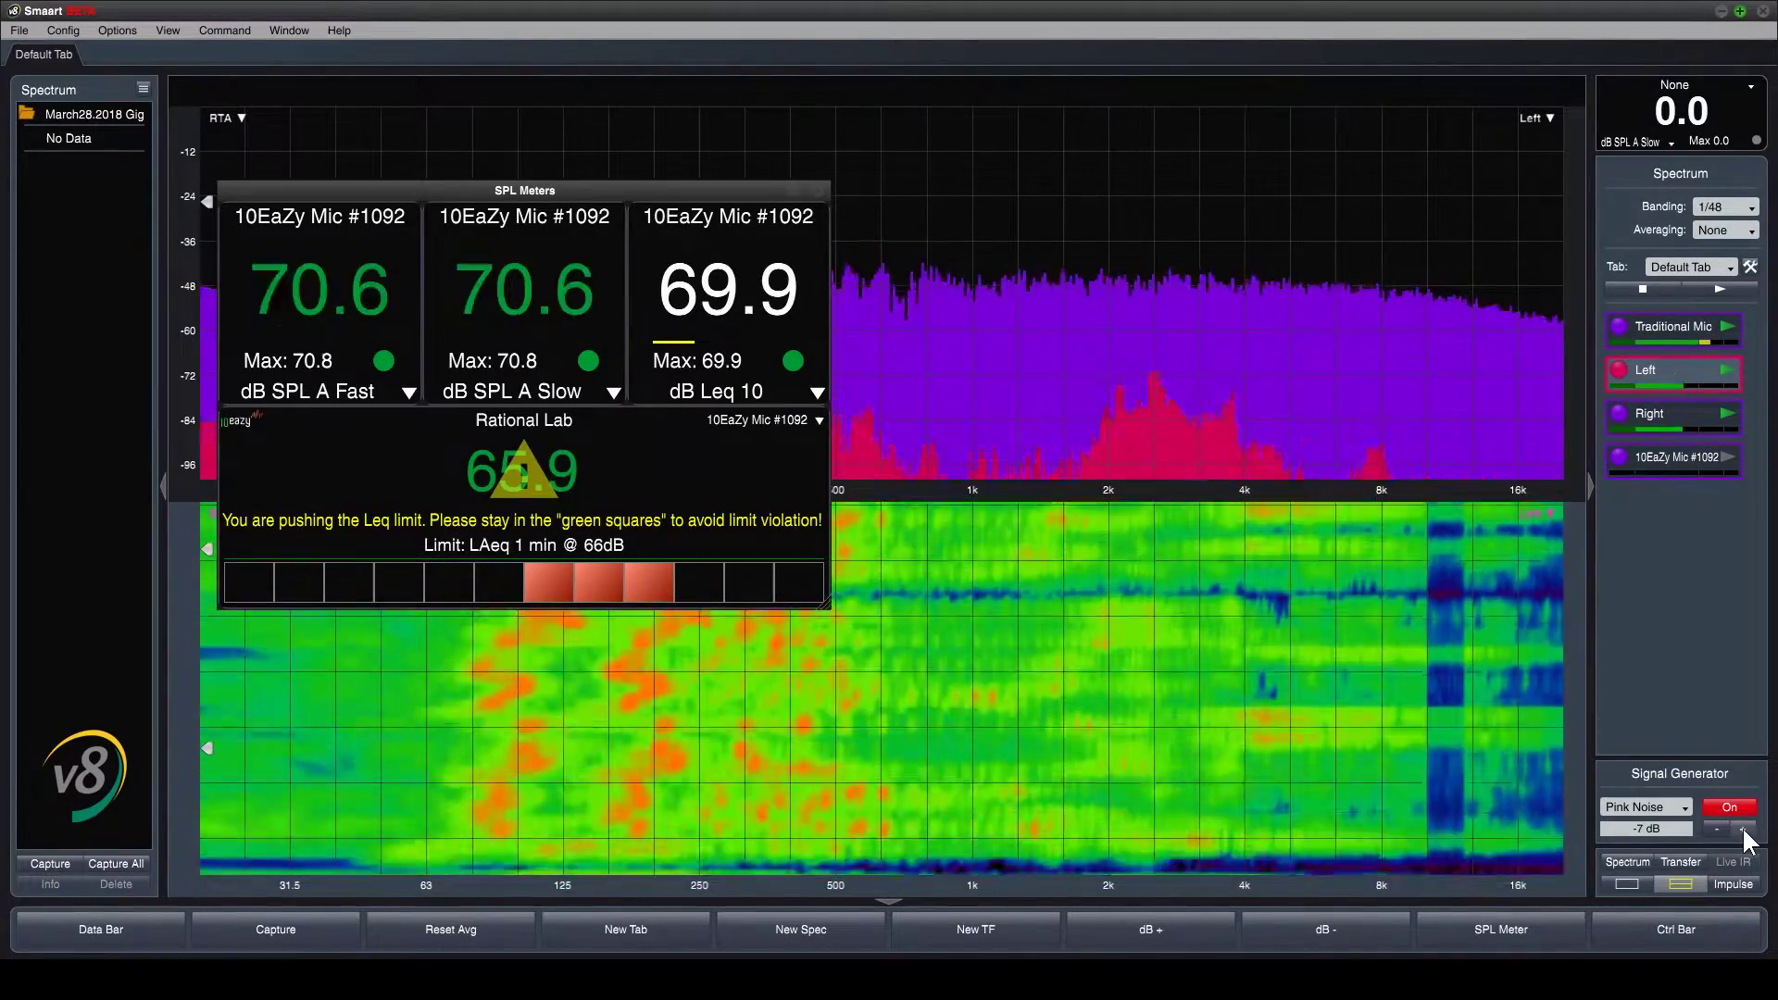
{"action": "left_click", "coordinate": [1713, 828]}
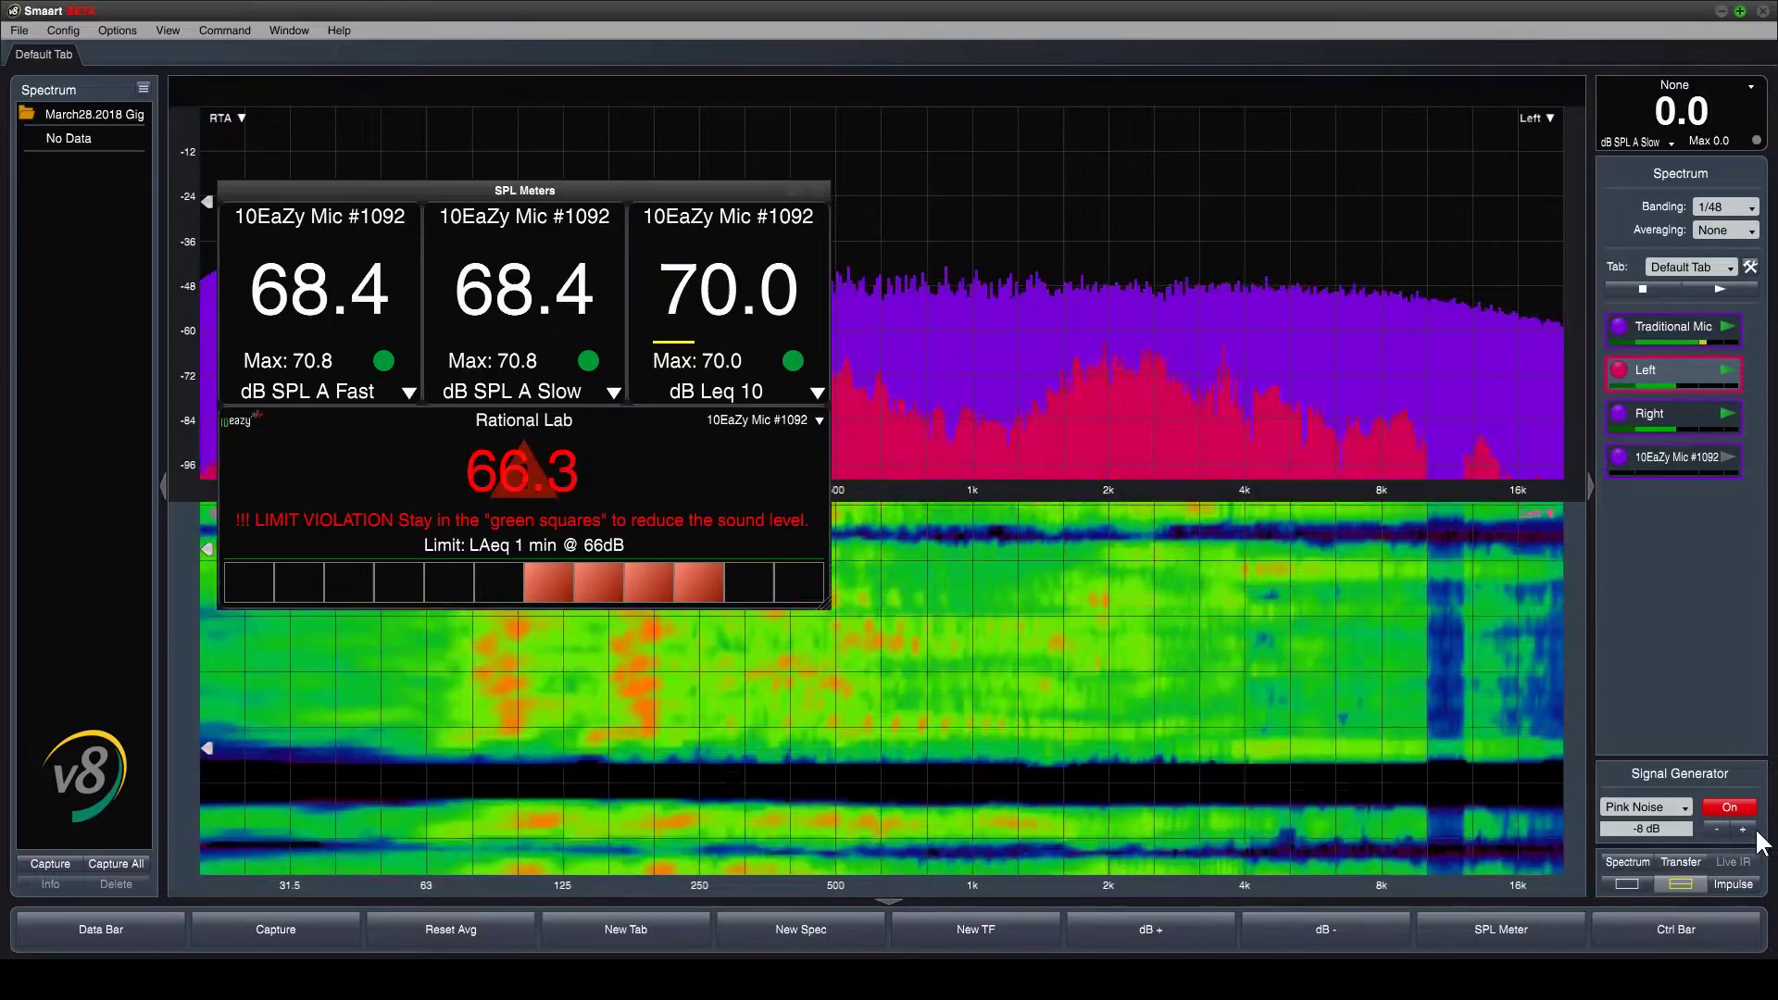
{"action": "left_click", "coordinate": [1743, 829]}
{"action": "left_click", "coordinate": [1743, 829]}
{"action": "left_click", "coordinate": [1743, 828]}
{"action": "left_click", "coordinate": [1743, 829]}
{"action": "left_click", "coordinate": [1743, 829]}
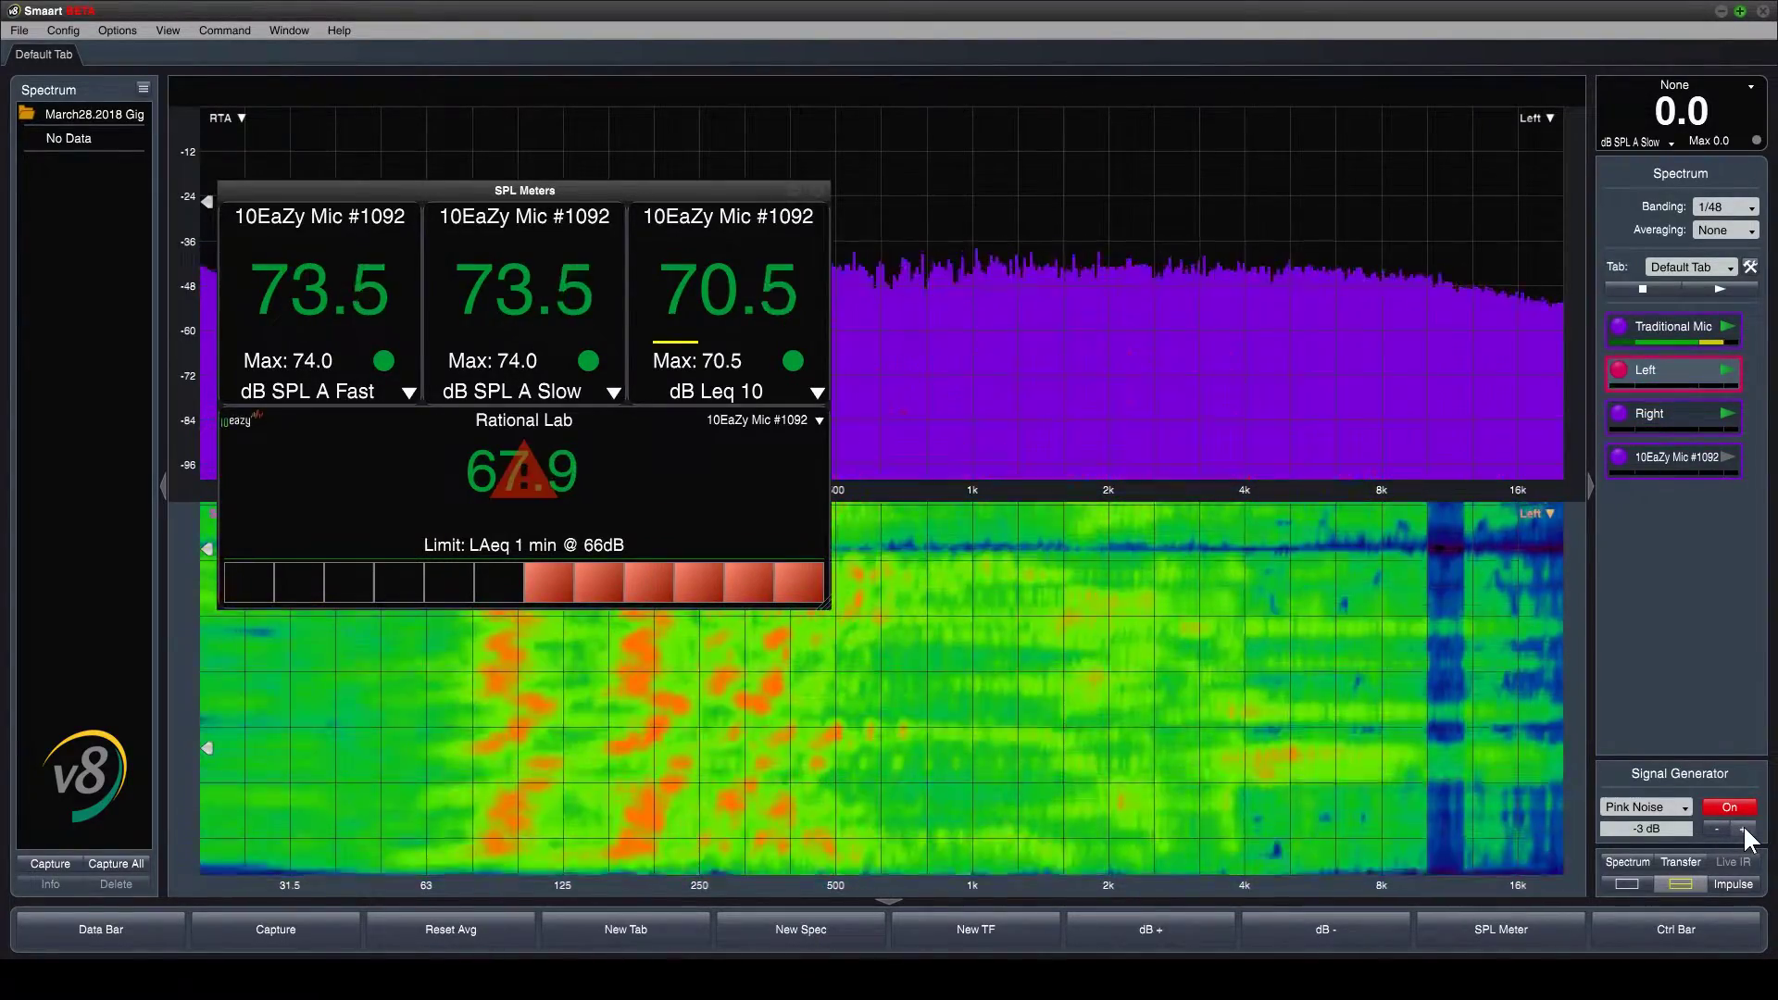
{"action": "left_click", "coordinate": [1743, 828]}
{"action": "left_click", "coordinate": [1742, 828]}
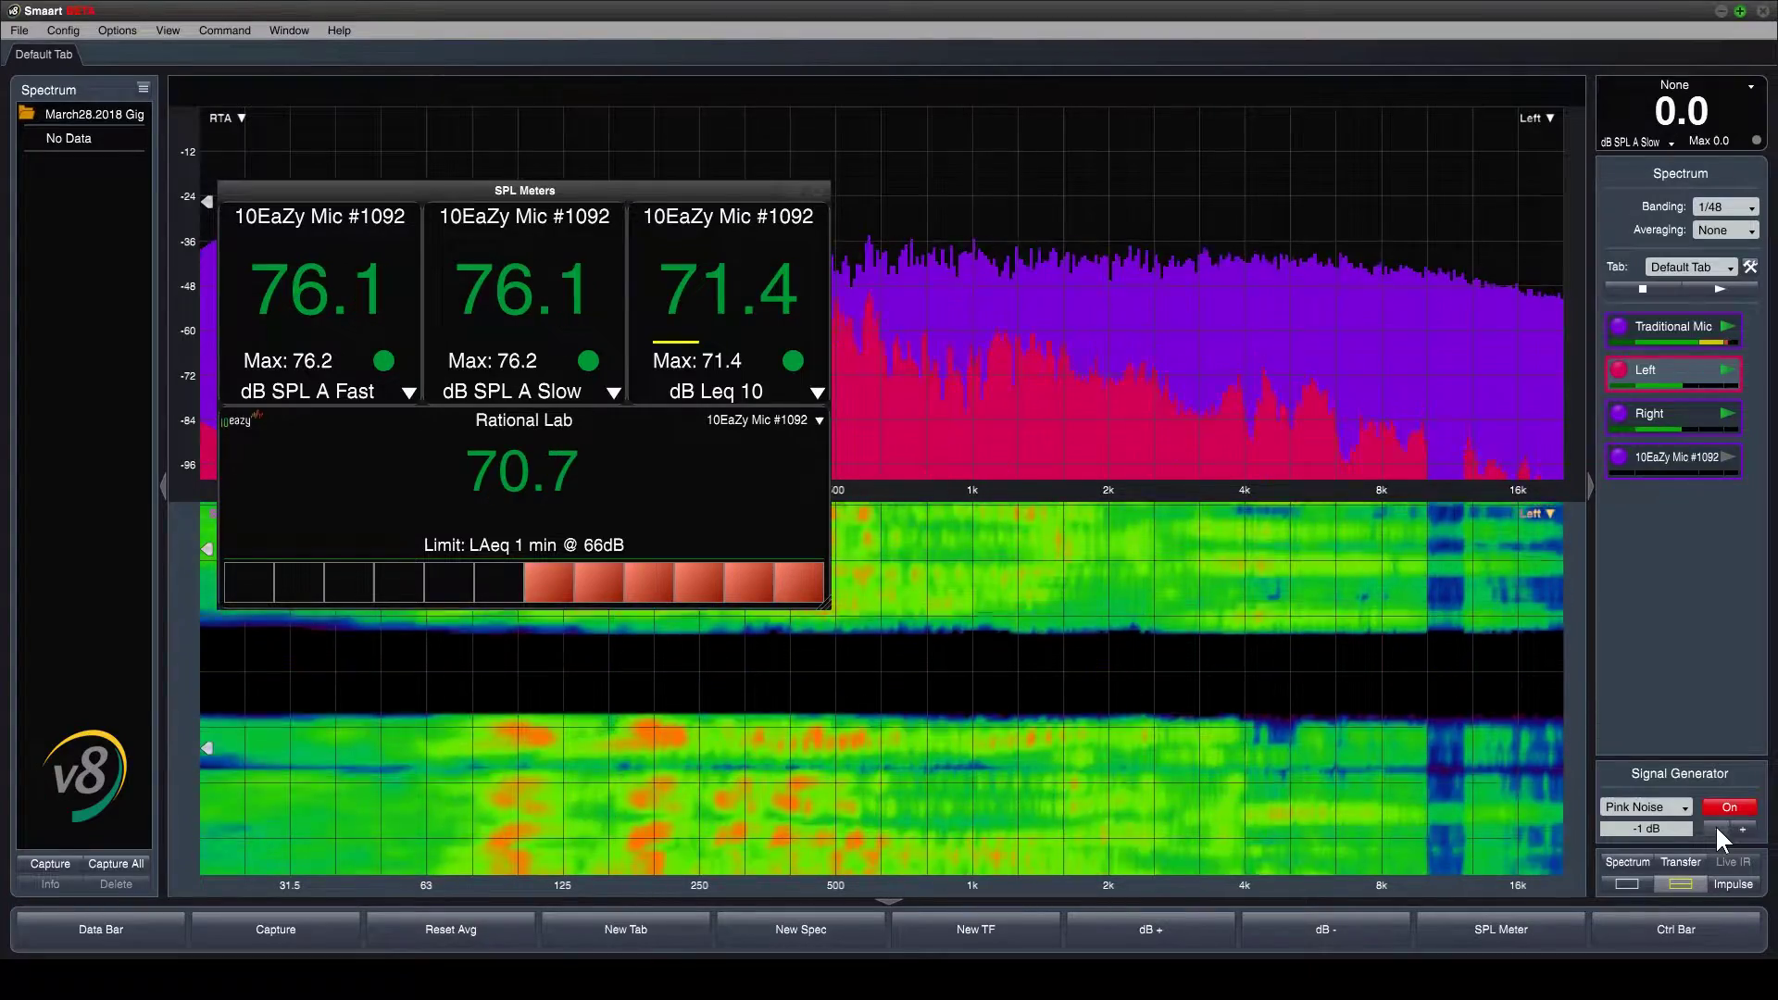
Lower the pink-noise generator to -6 dB and switch it off
{"action": "left_click", "coordinate": [1715, 826]}
{"action": "left_click", "coordinate": [1715, 827]}
{"action": "left_click", "coordinate": [1715, 827]}
{"action": "left_click", "coordinate": [1715, 827]}
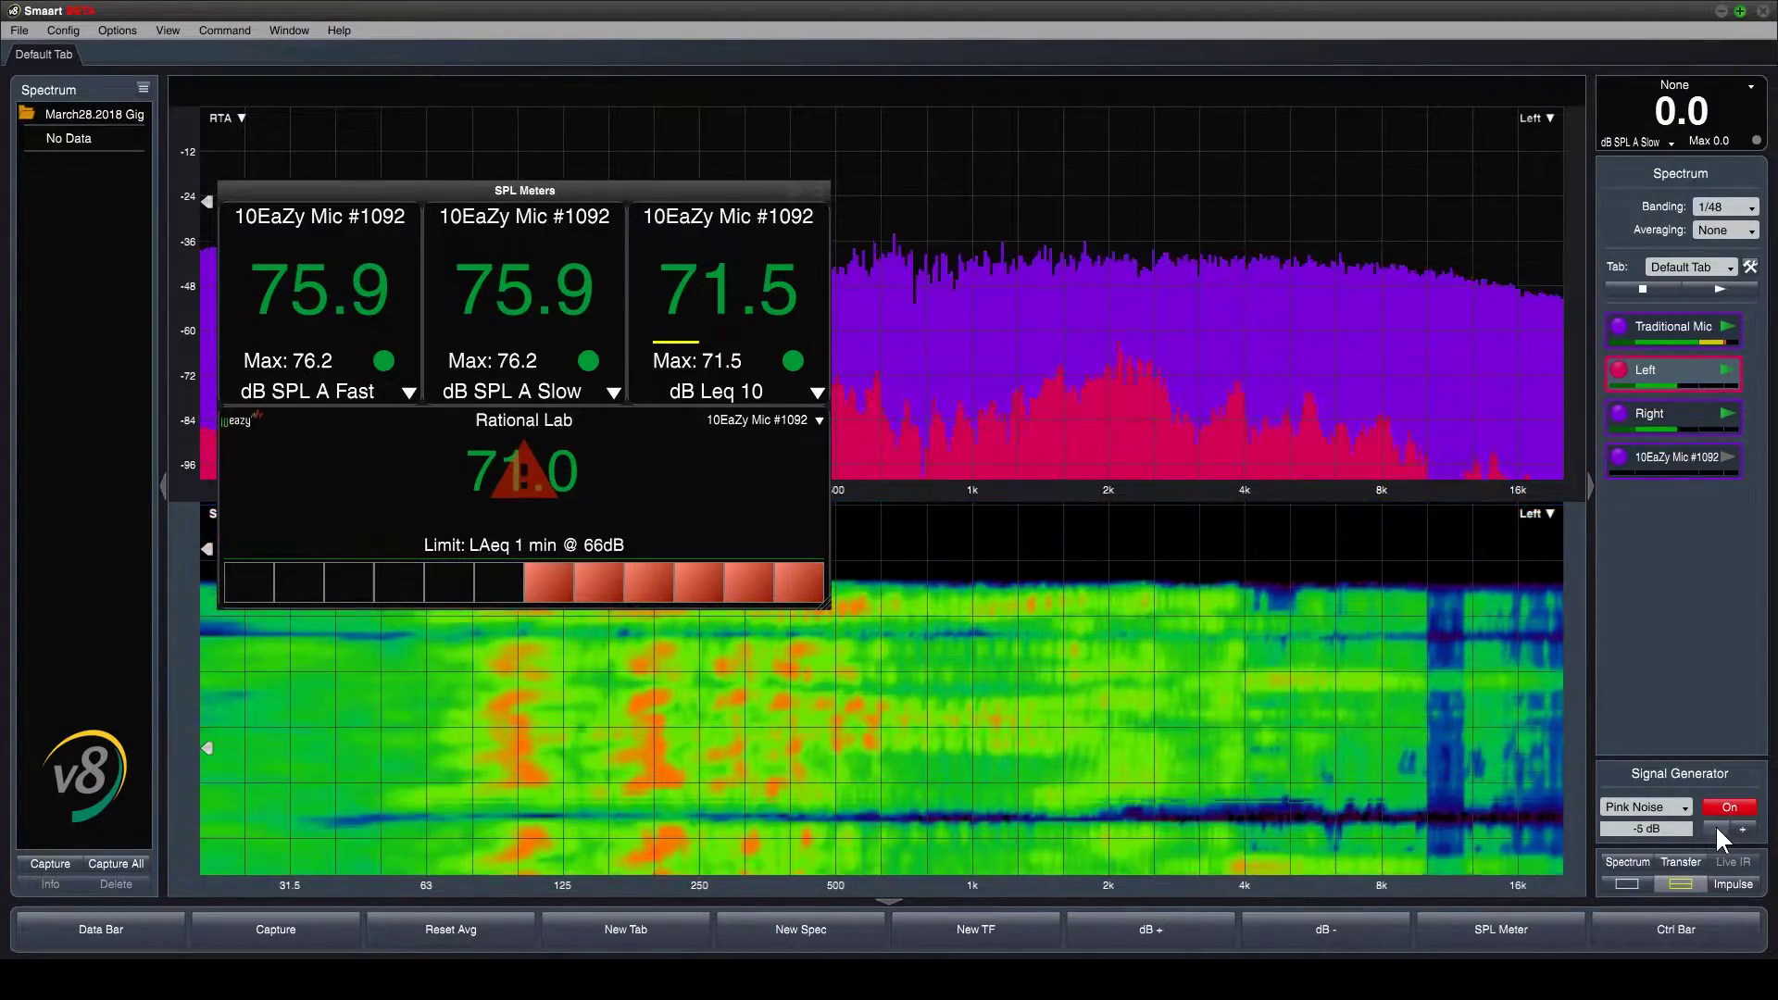
{"action": "left_click", "coordinate": [1715, 827]}
{"action": "left_click", "coordinate": [1728, 806]}
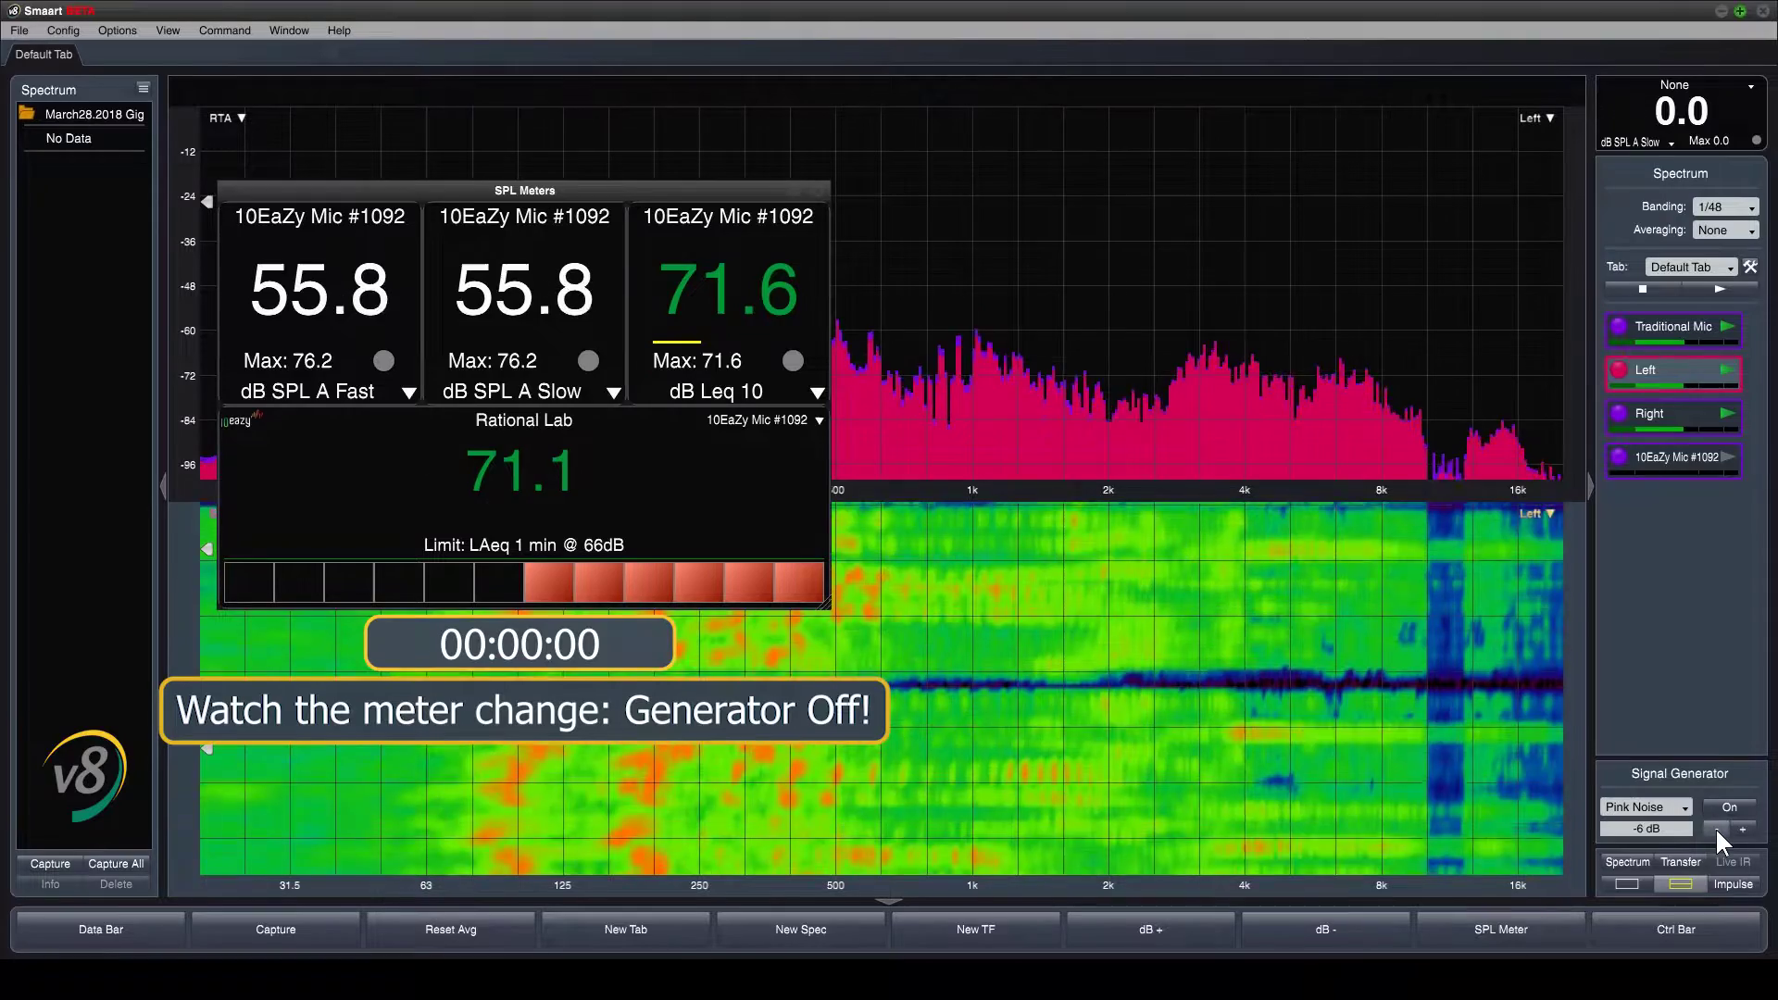
Lower the generator level to -13 dB and restart the pink noise
{"action": "left_click", "coordinate": [1715, 827]}
{"action": "left_click", "coordinate": [1715, 827]}
{"action": "left_click", "coordinate": [1715, 827]}
{"action": "left_click", "coordinate": [1715, 827]}
{"action": "left_click", "coordinate": [1715, 827]}
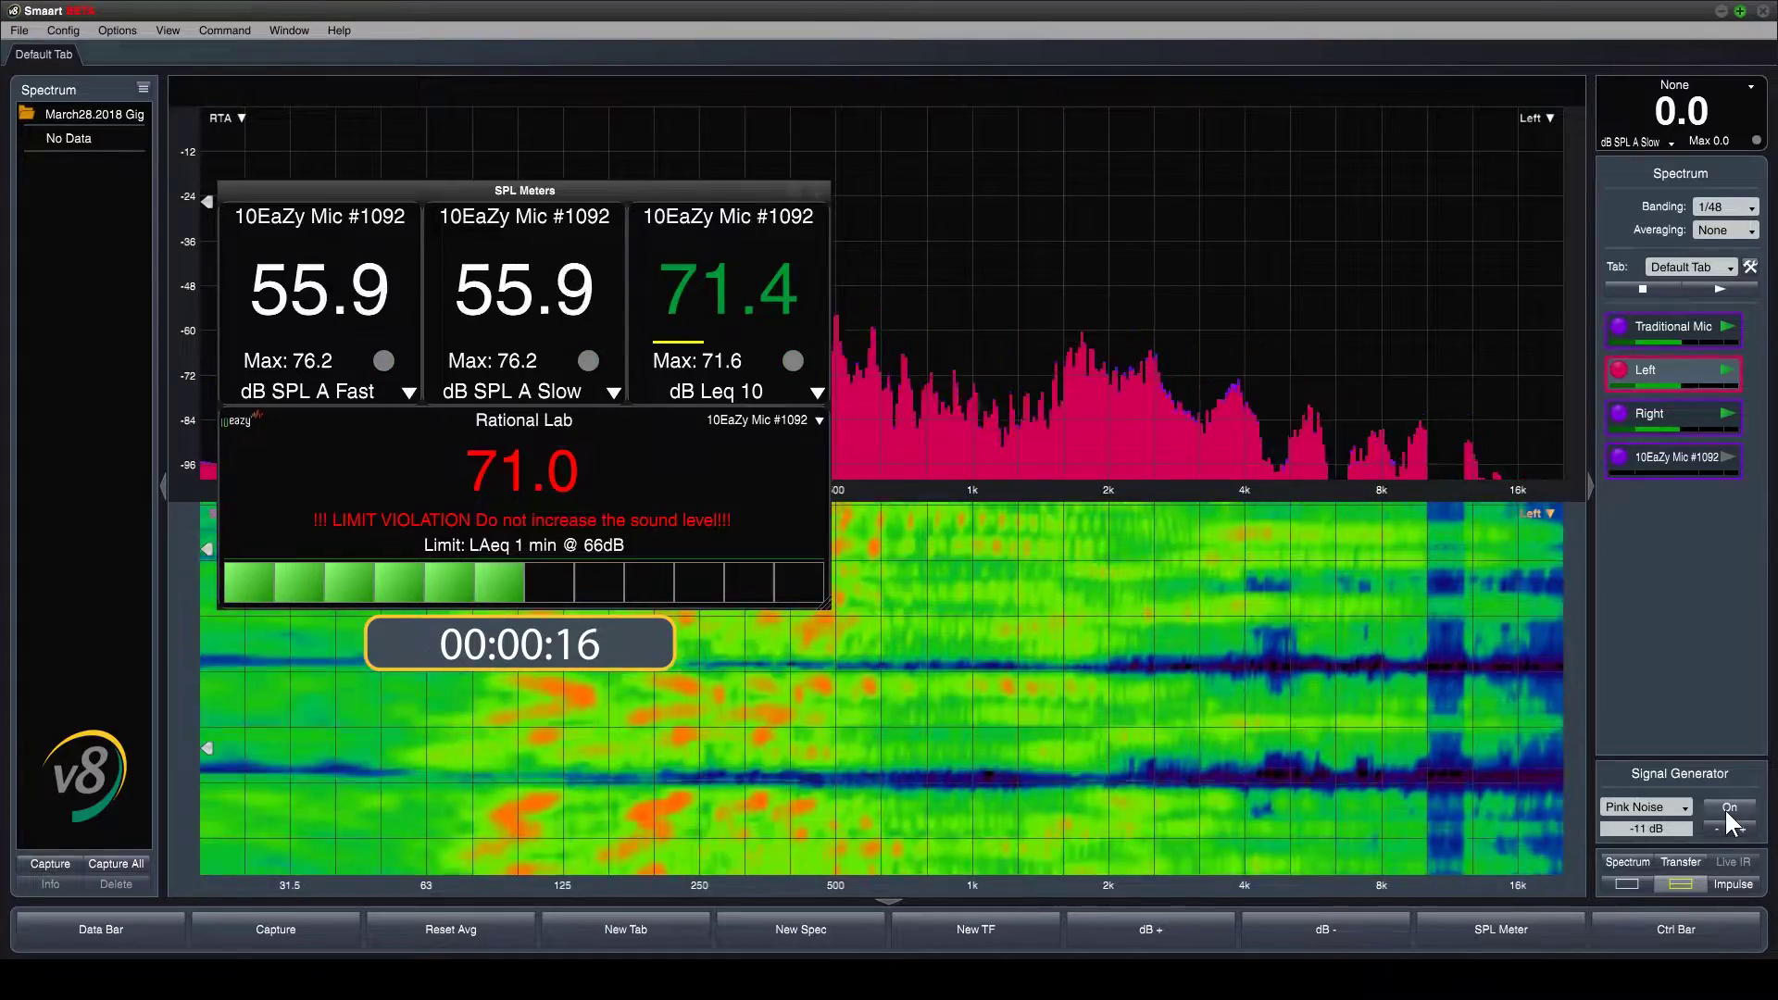
{"action": "left_click", "coordinate": [1727, 811]}
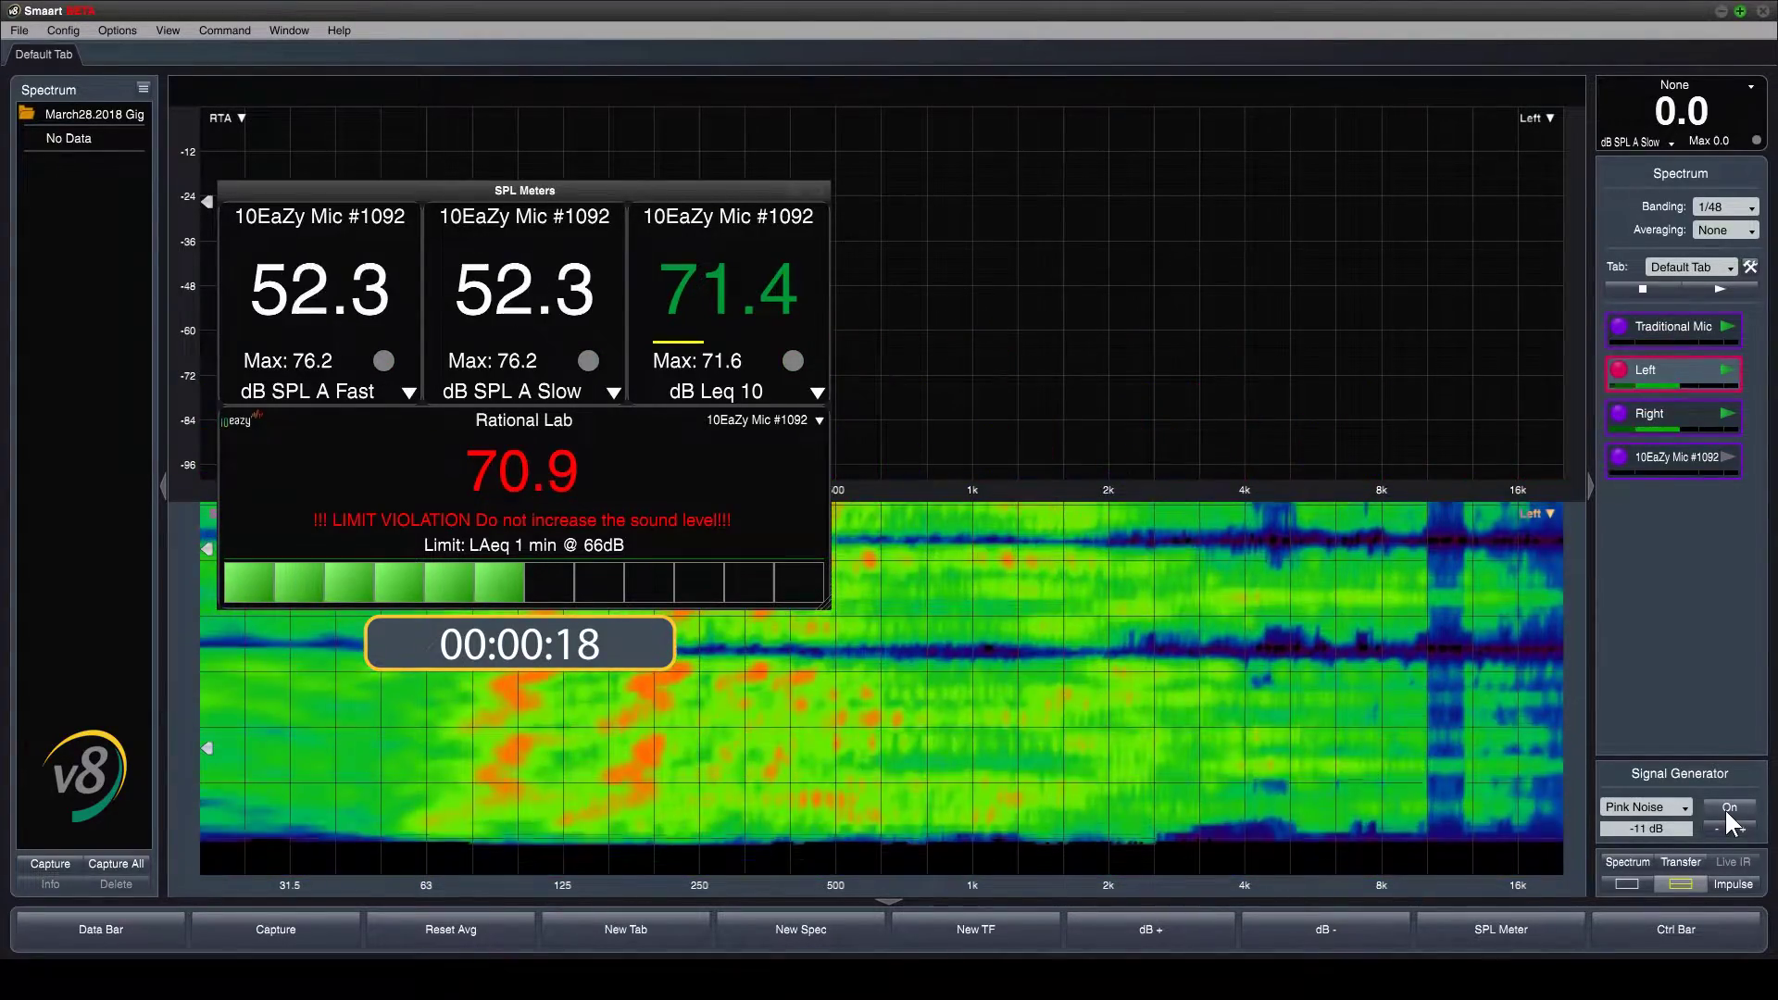
{"action": "left_click", "coordinate": [1728, 810]}
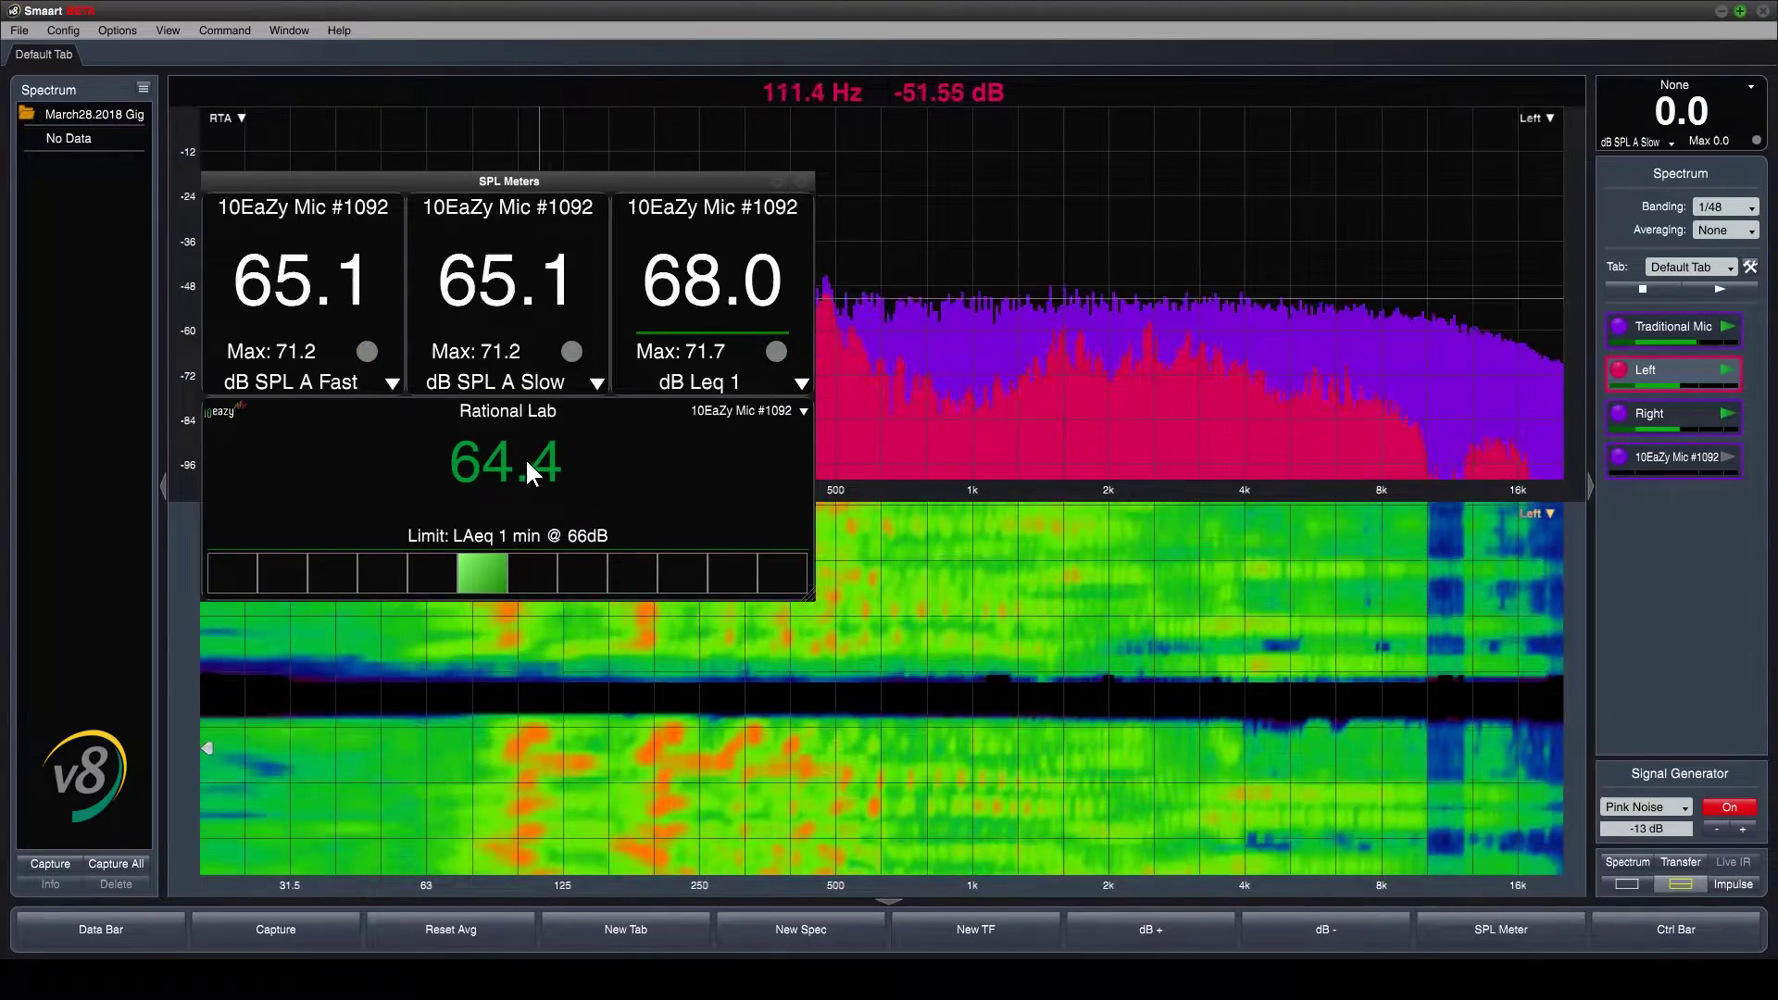
{"action": "double_click", "coordinate": [525, 465]}
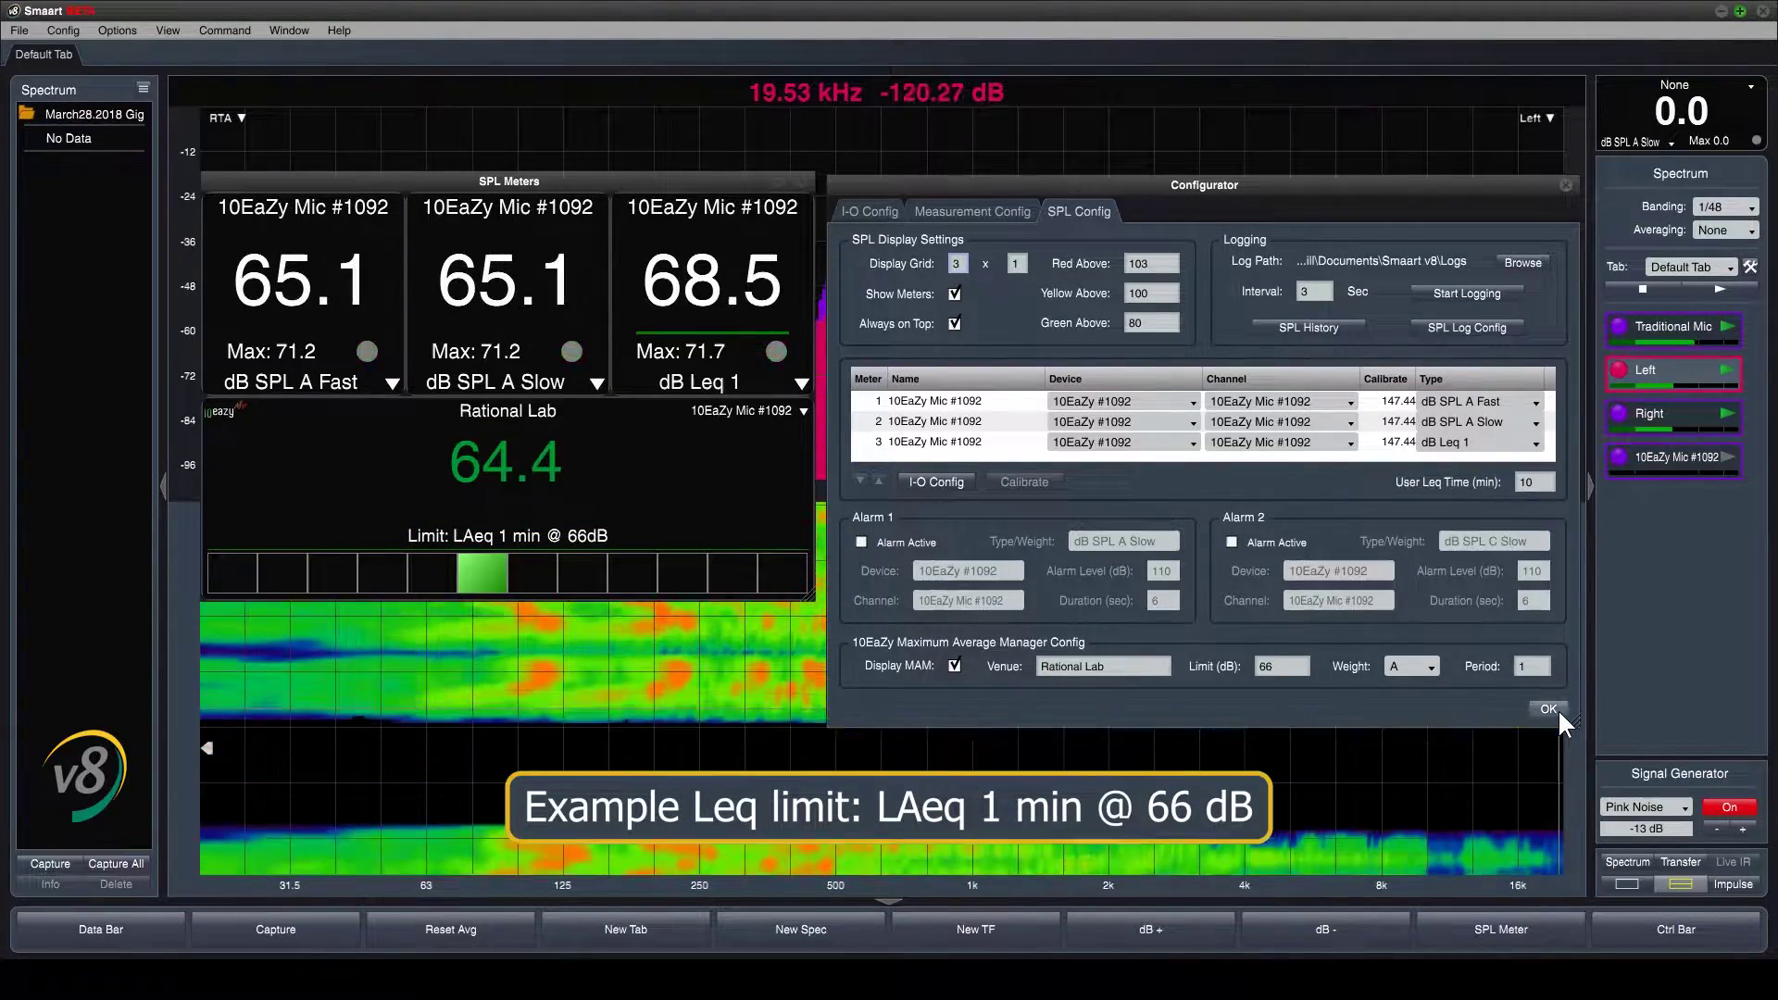
{"action": "left_click", "coordinate": [1548, 708]}
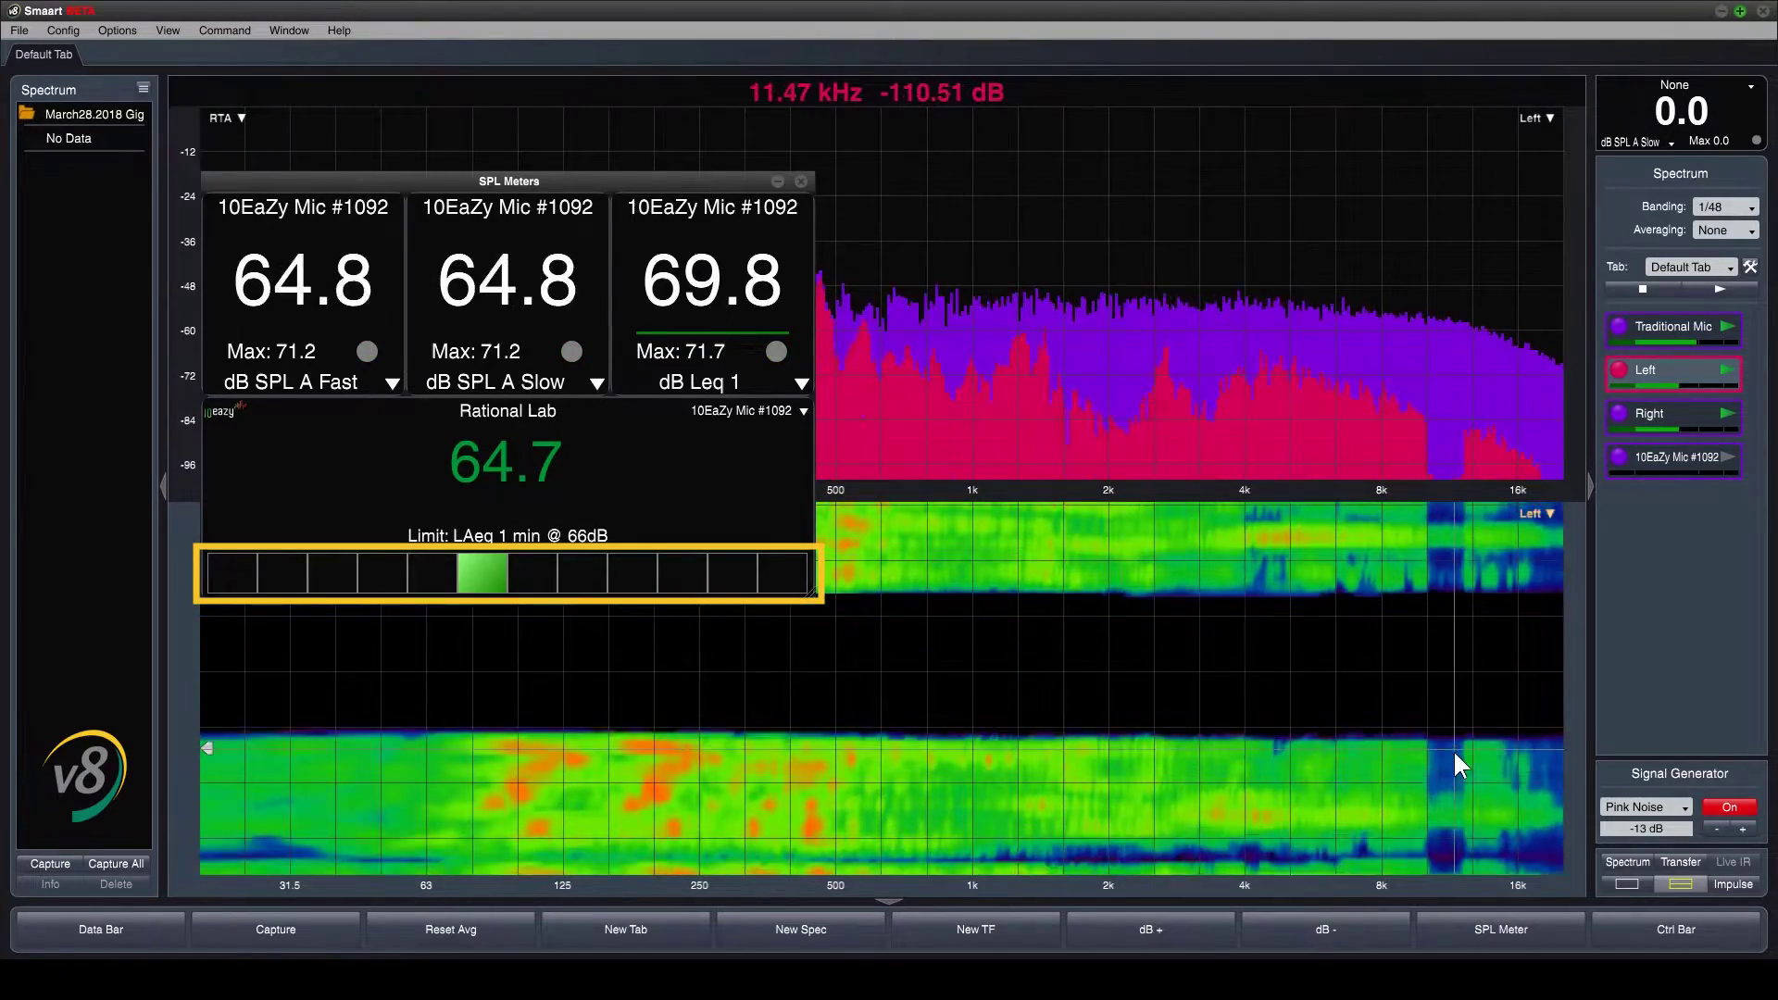
Raise the pink-noise generator three steps, from -13 dB to -10 dB
{"action": "left_click", "coordinate": [1741, 827]}
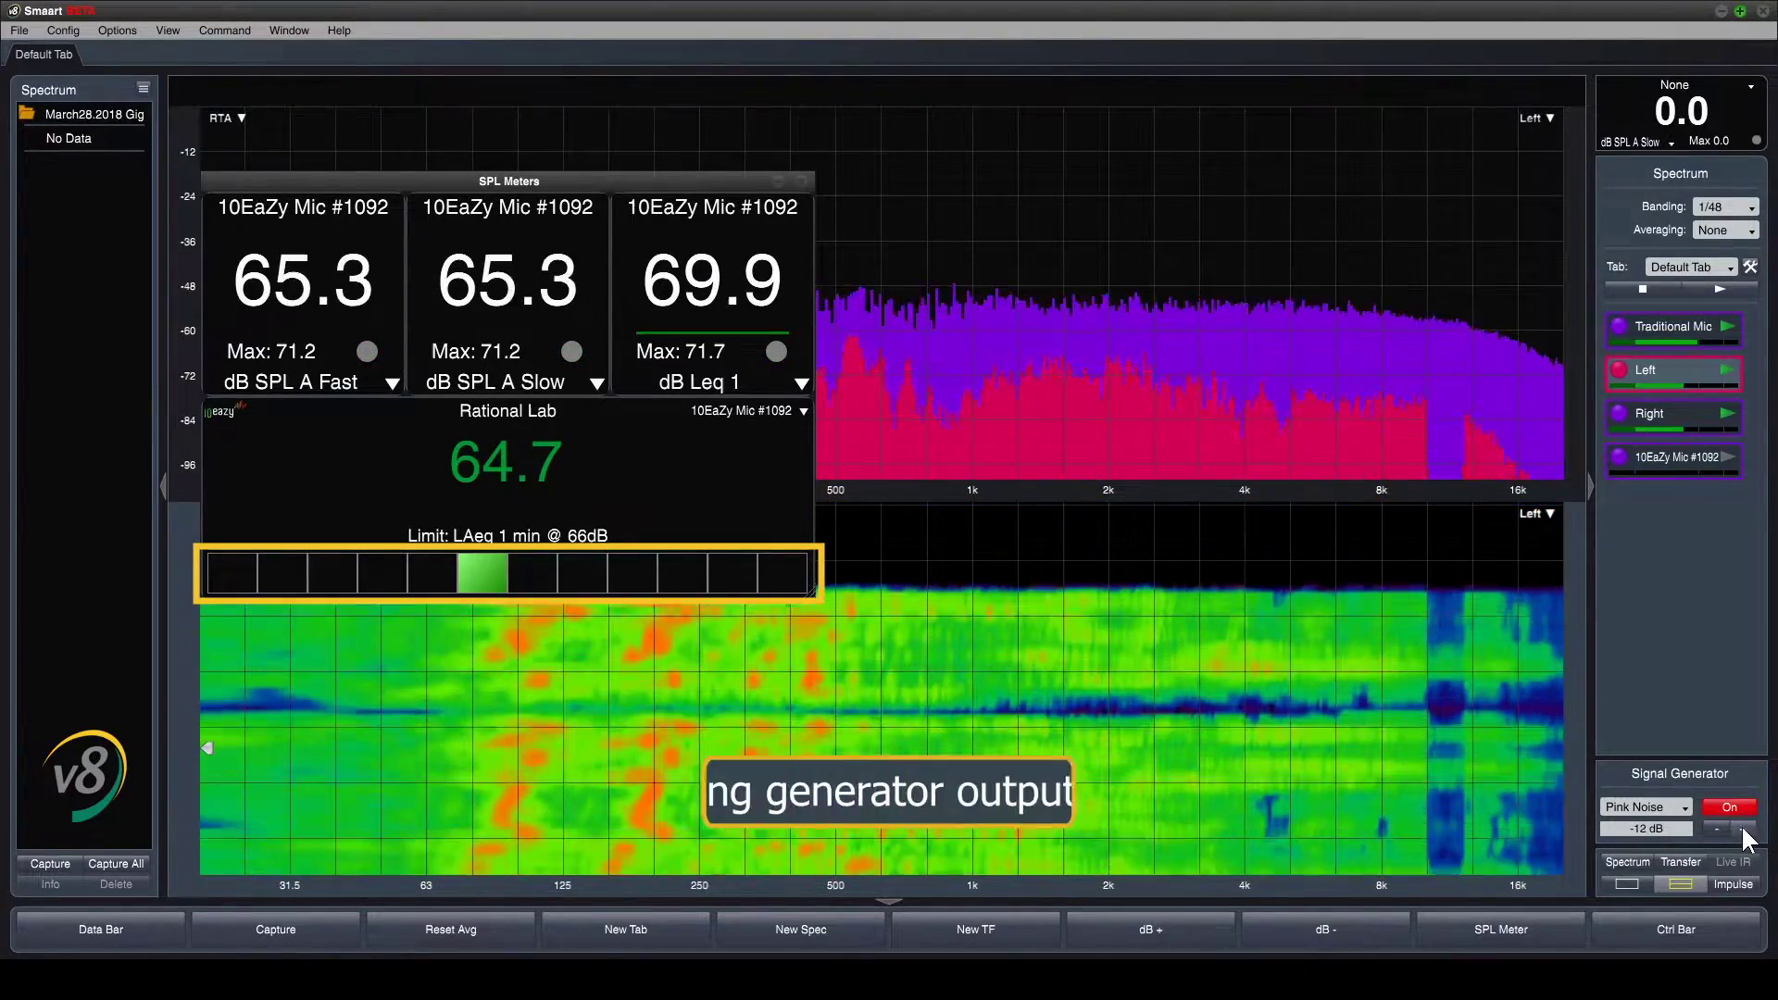
{"action": "left_click", "coordinate": [1741, 827]}
{"action": "left_click", "coordinate": [1741, 827]}
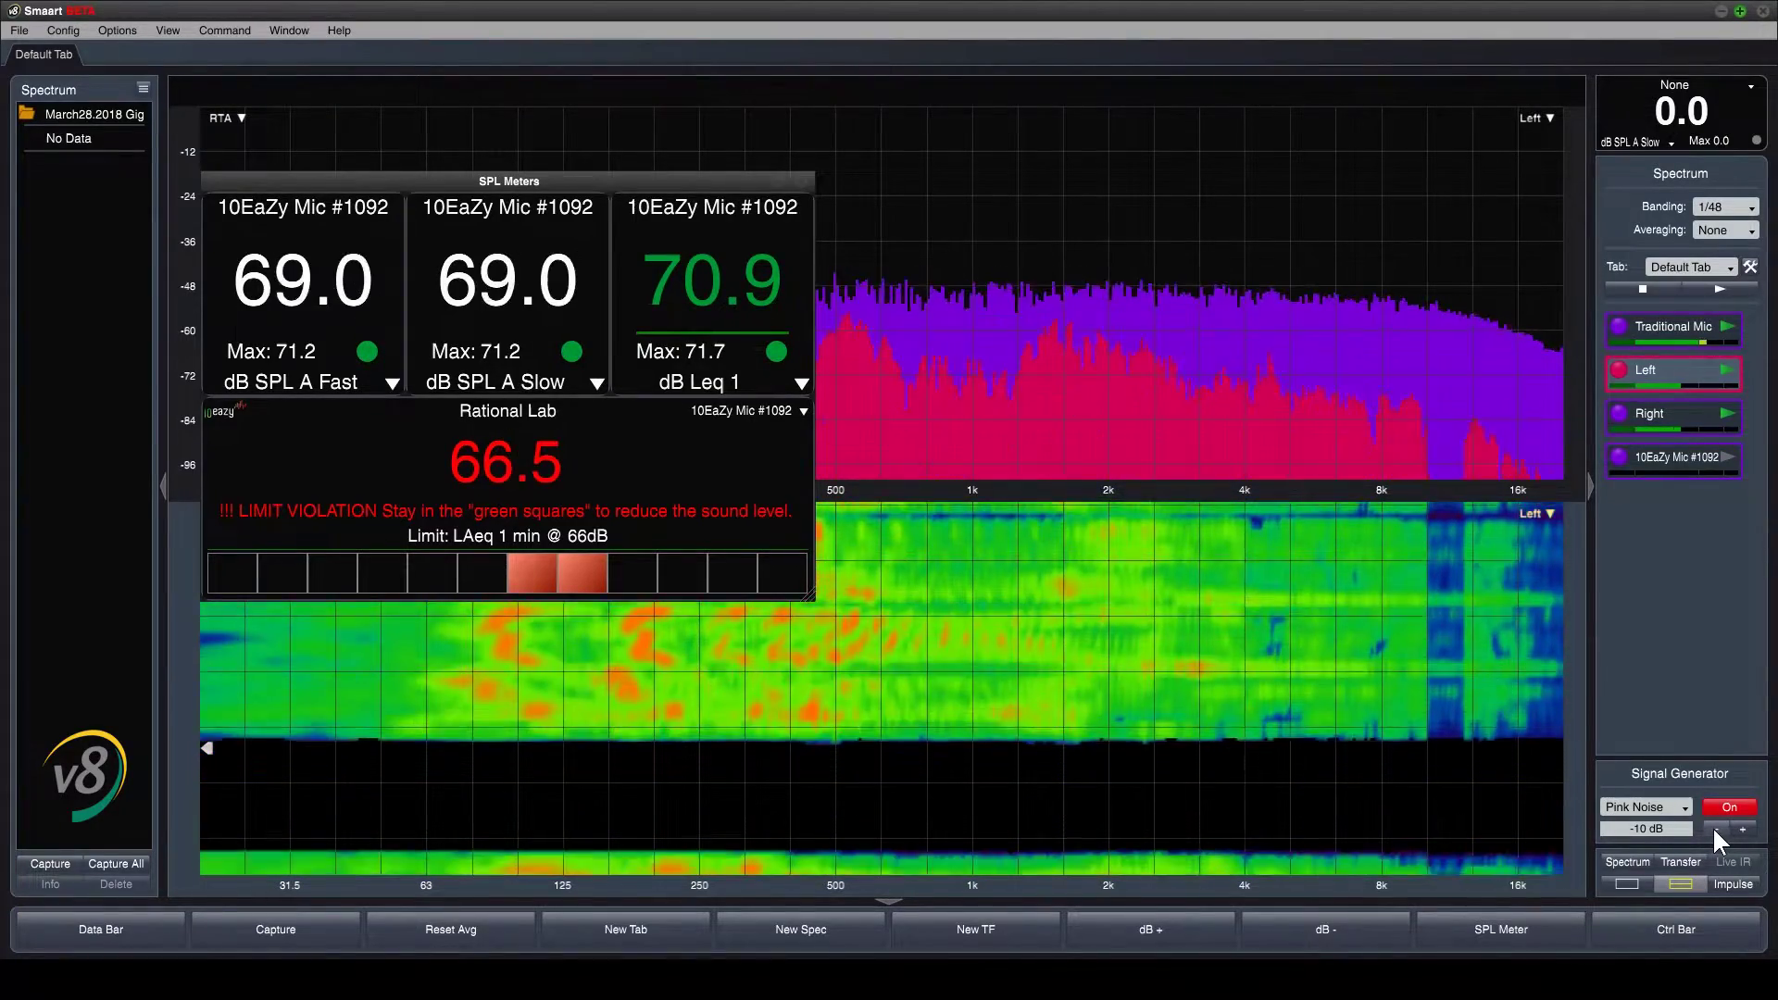
{"action": "left_click", "coordinate": [1714, 826]}
{"action": "left_click", "coordinate": [1713, 826]}
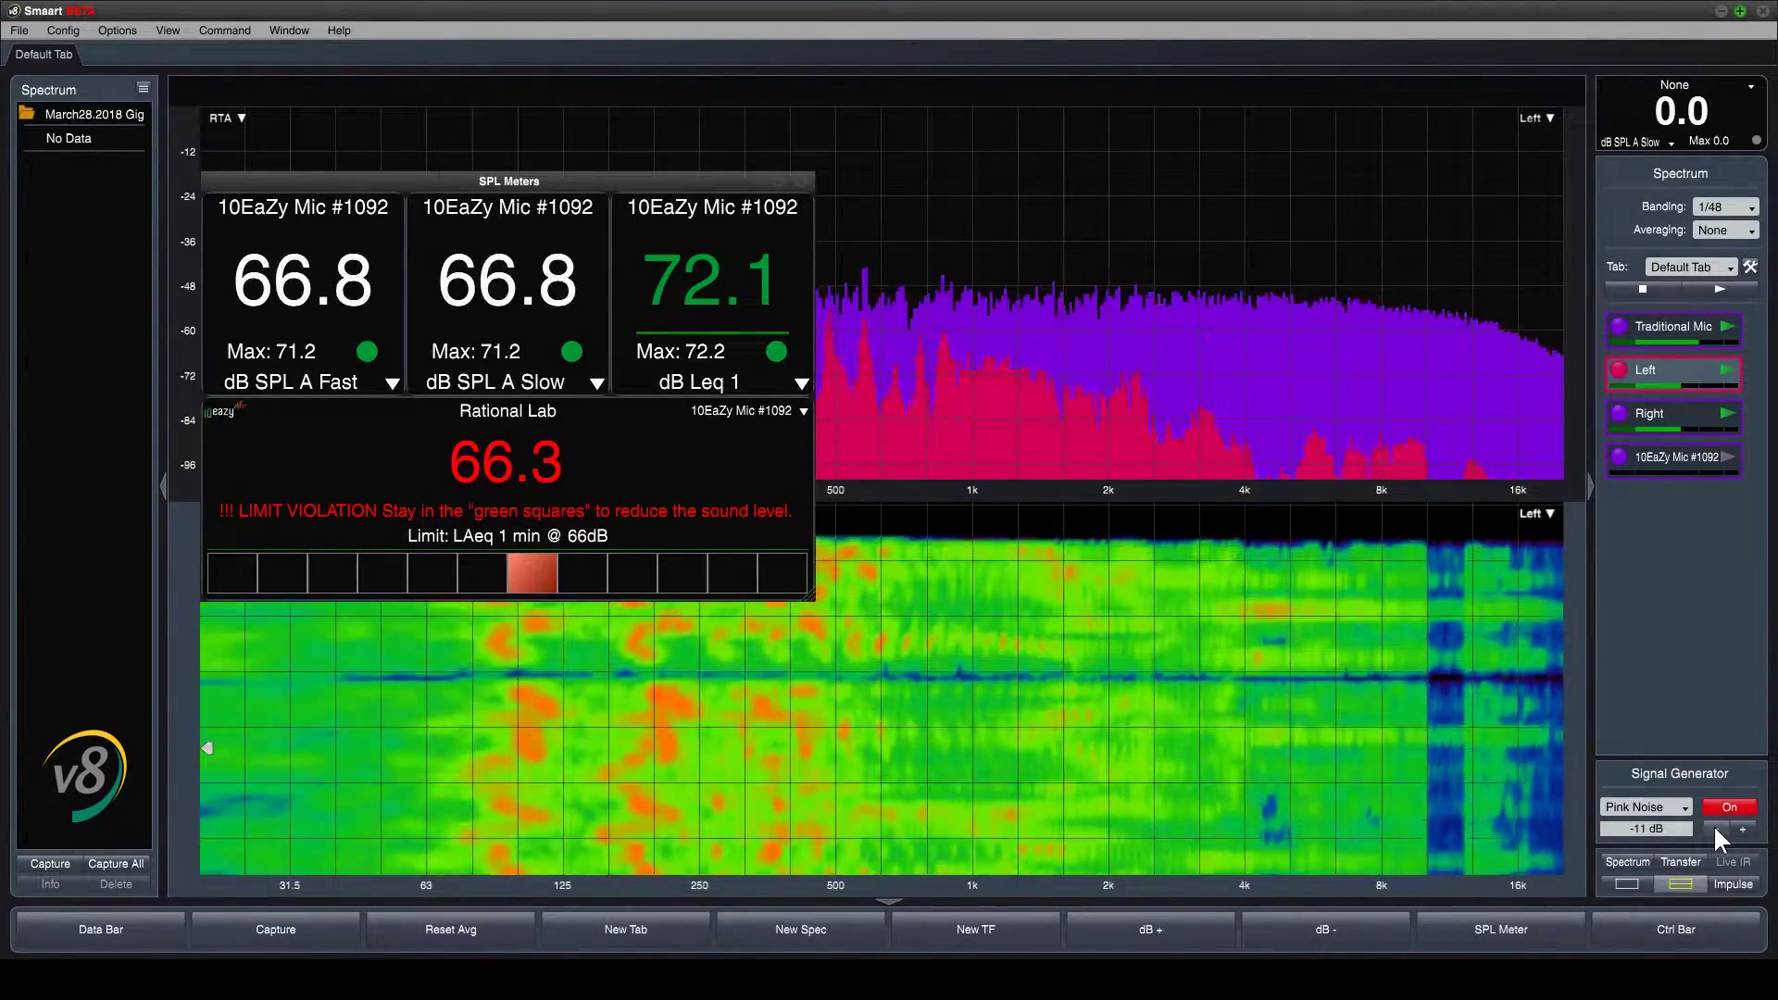
{"action": "left_click", "coordinate": [1736, 826]}
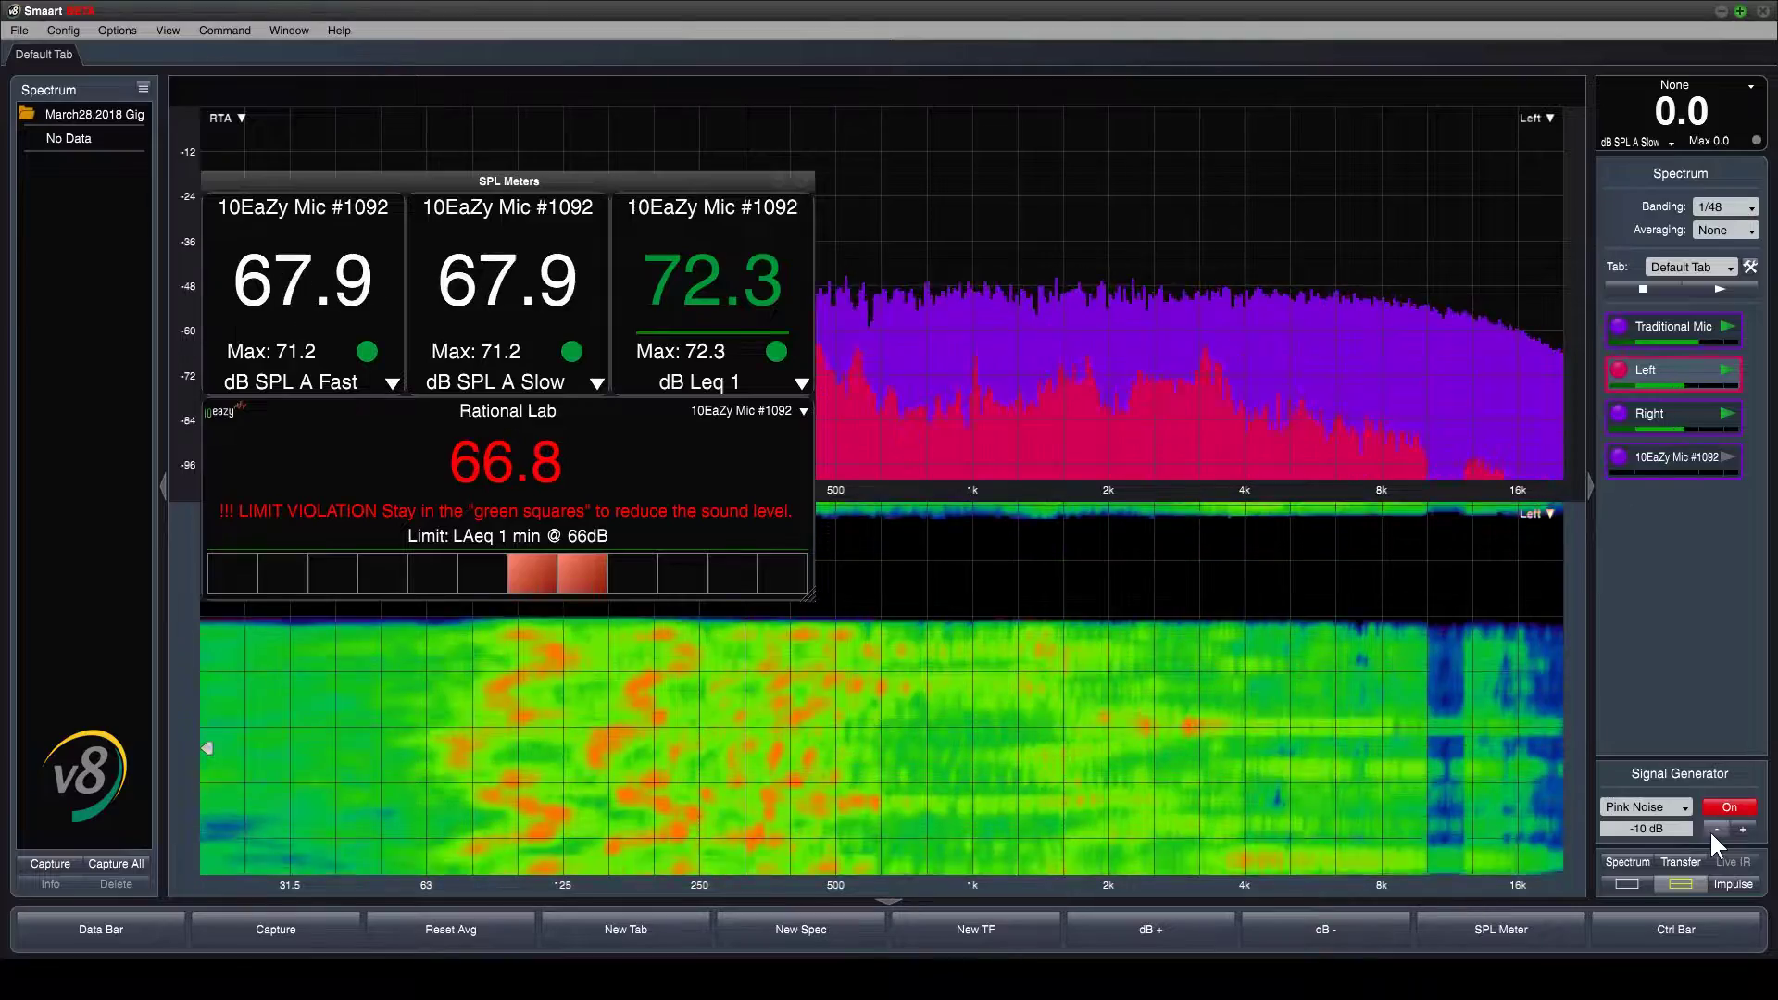
Step the generator output down from -10 dB to -15 dB
{"action": "left_click", "coordinate": [1715, 829]}
{"action": "left_click", "coordinate": [1715, 828]}
{"action": "left_click", "coordinate": [1715, 828]}
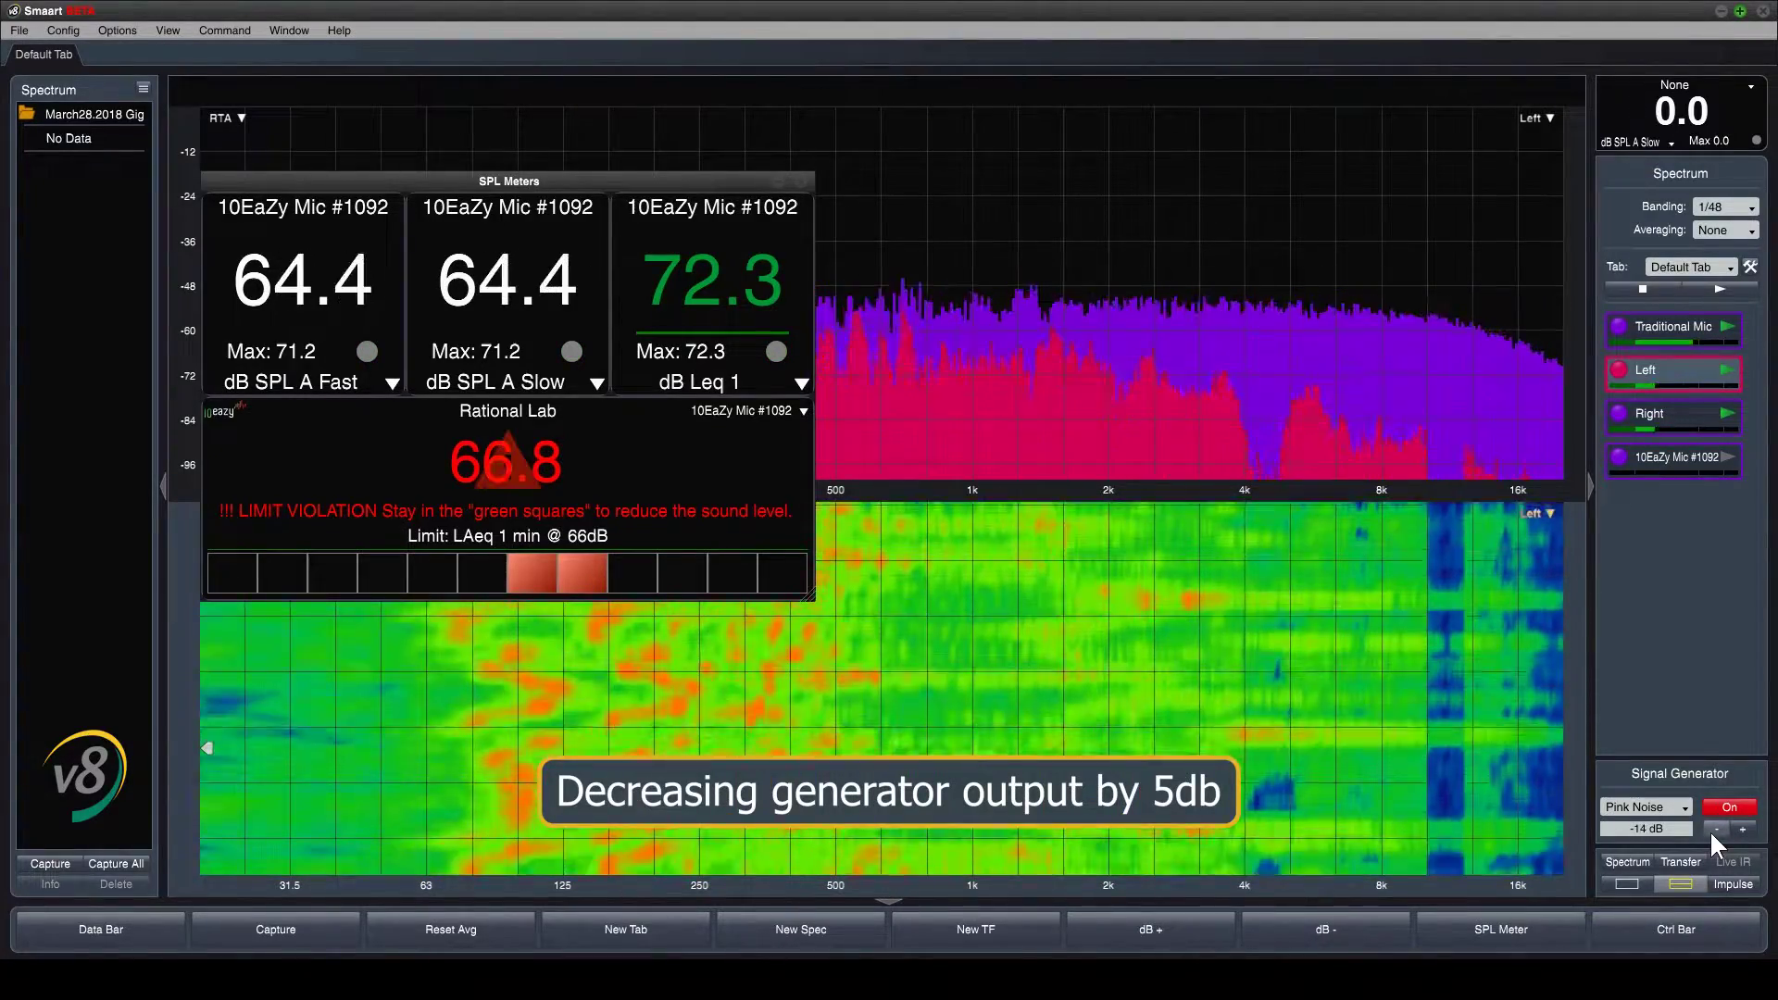
{"action": "left_click", "coordinate": [1715, 829]}
{"action": "left_click", "coordinate": [1715, 829]}
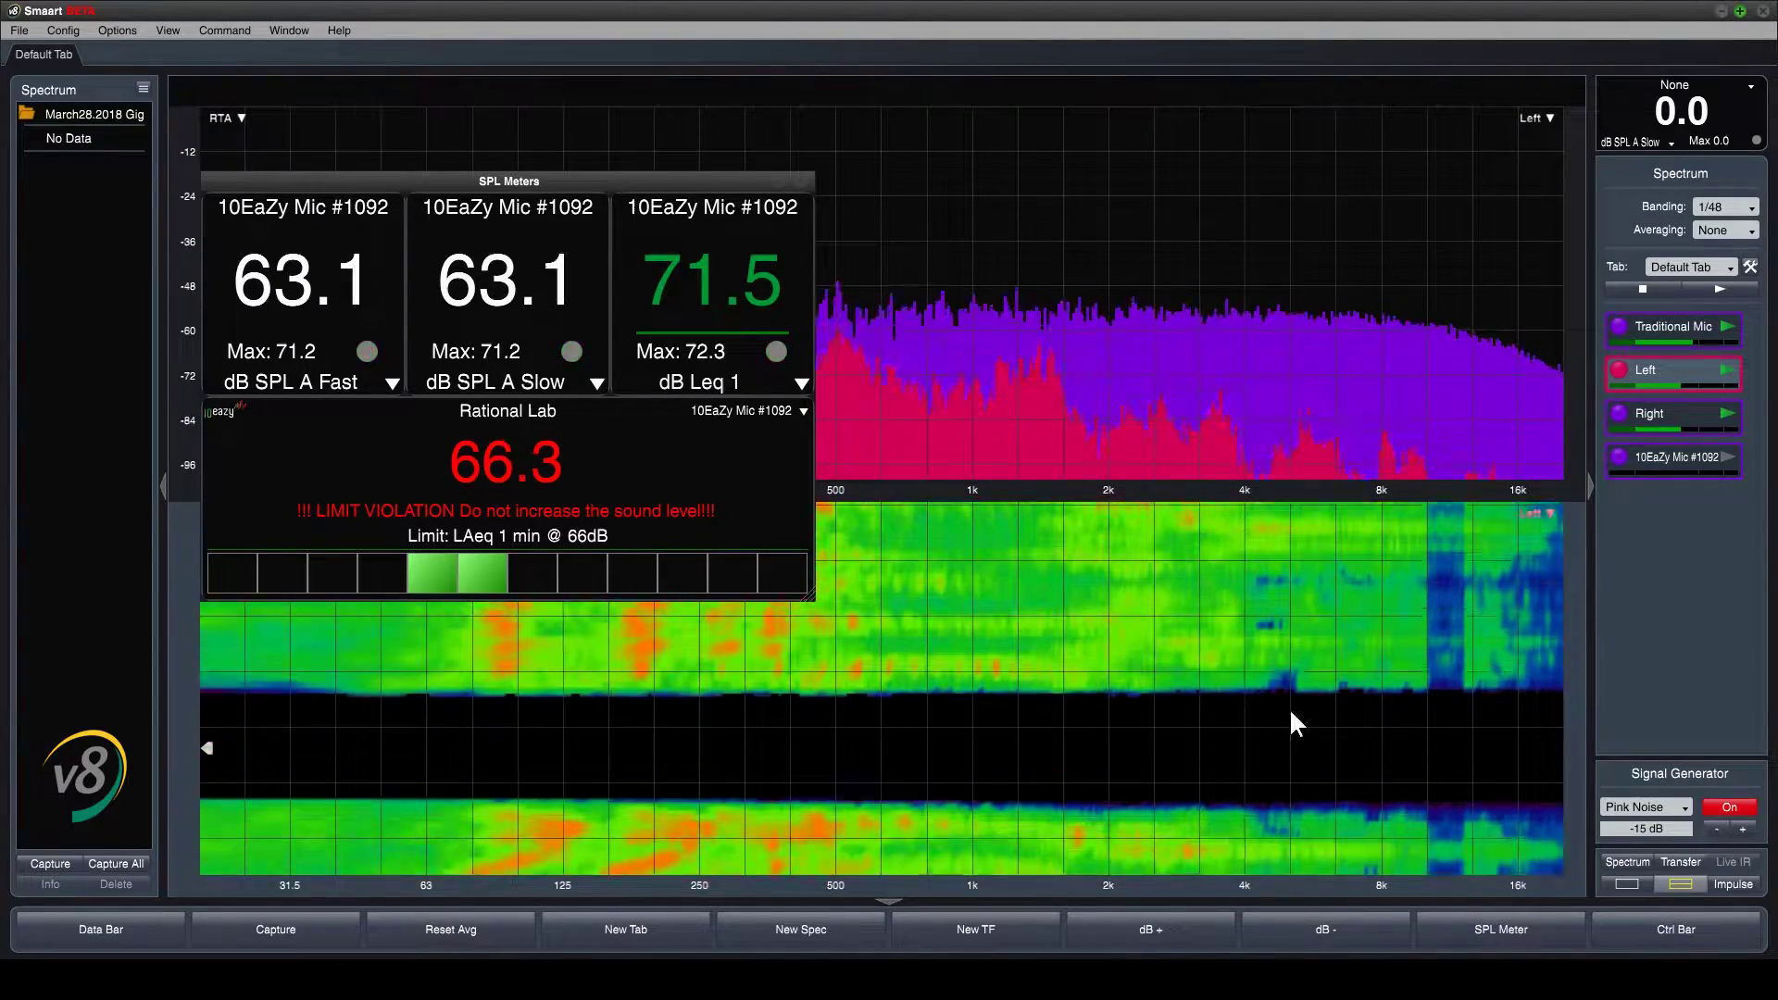
Open the Rational Lab Configurator, then start and stop SPL file logging
{"action": "double_click", "coordinate": [528, 470]}
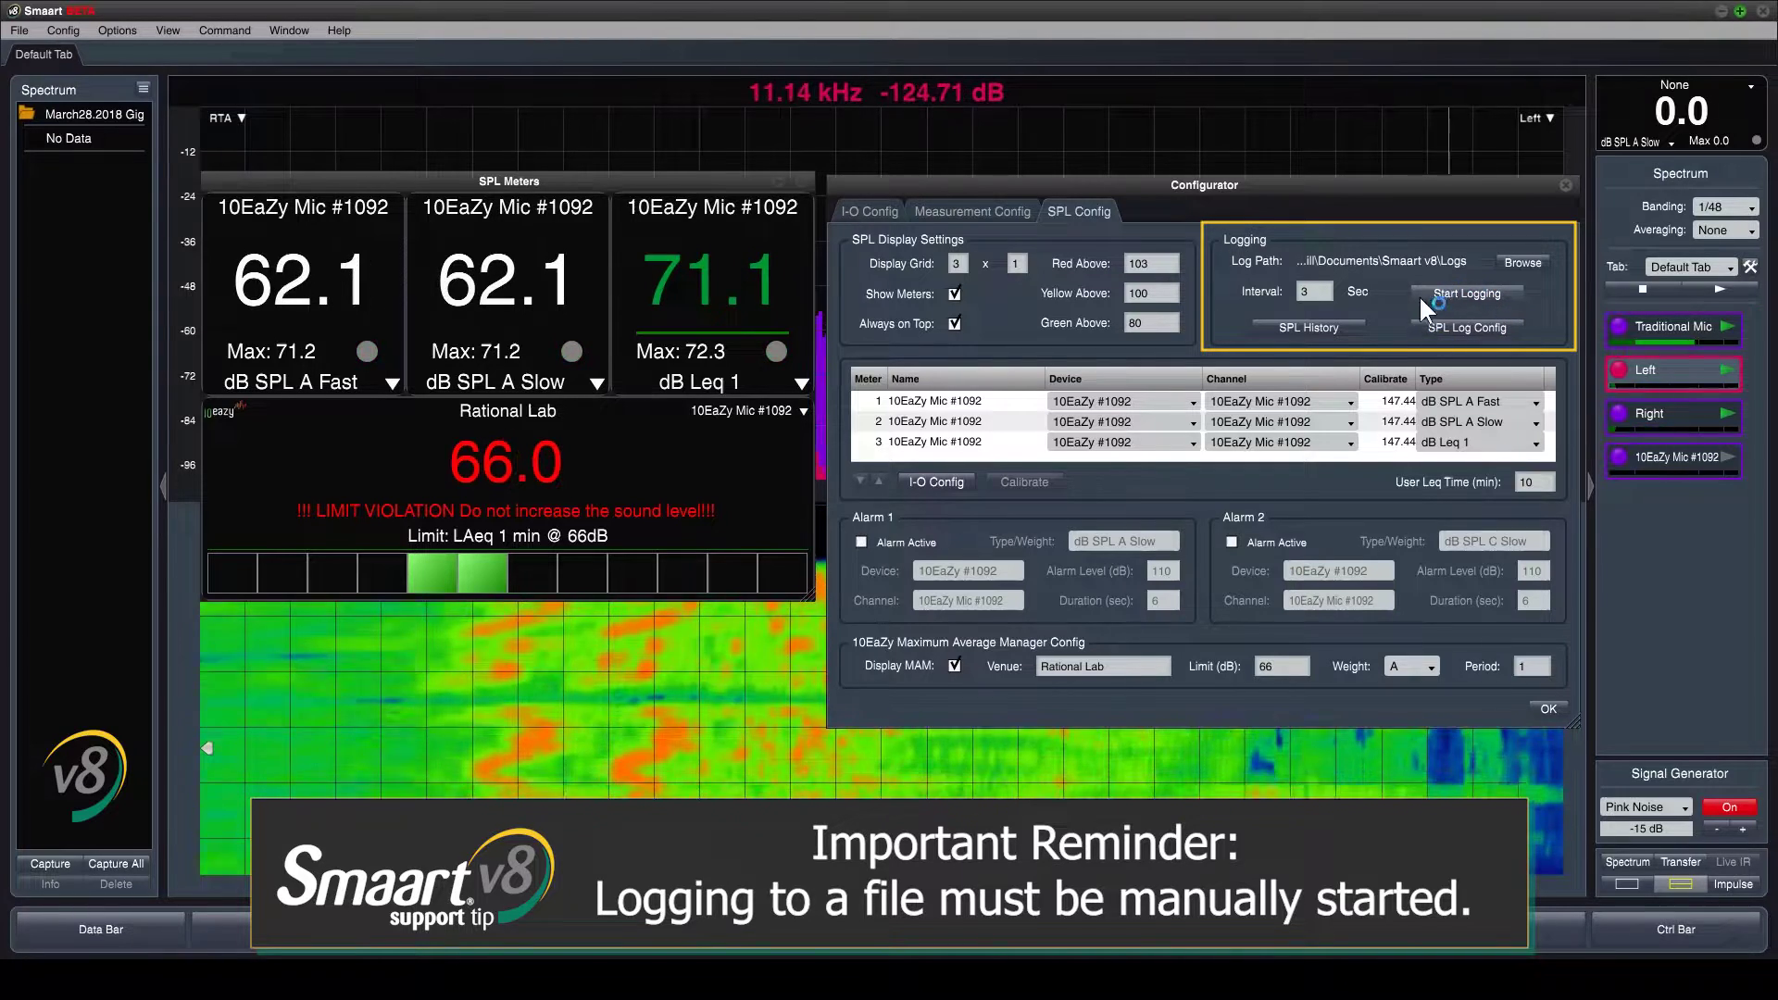
{"action": "left_click", "coordinate": [1515, 294]}
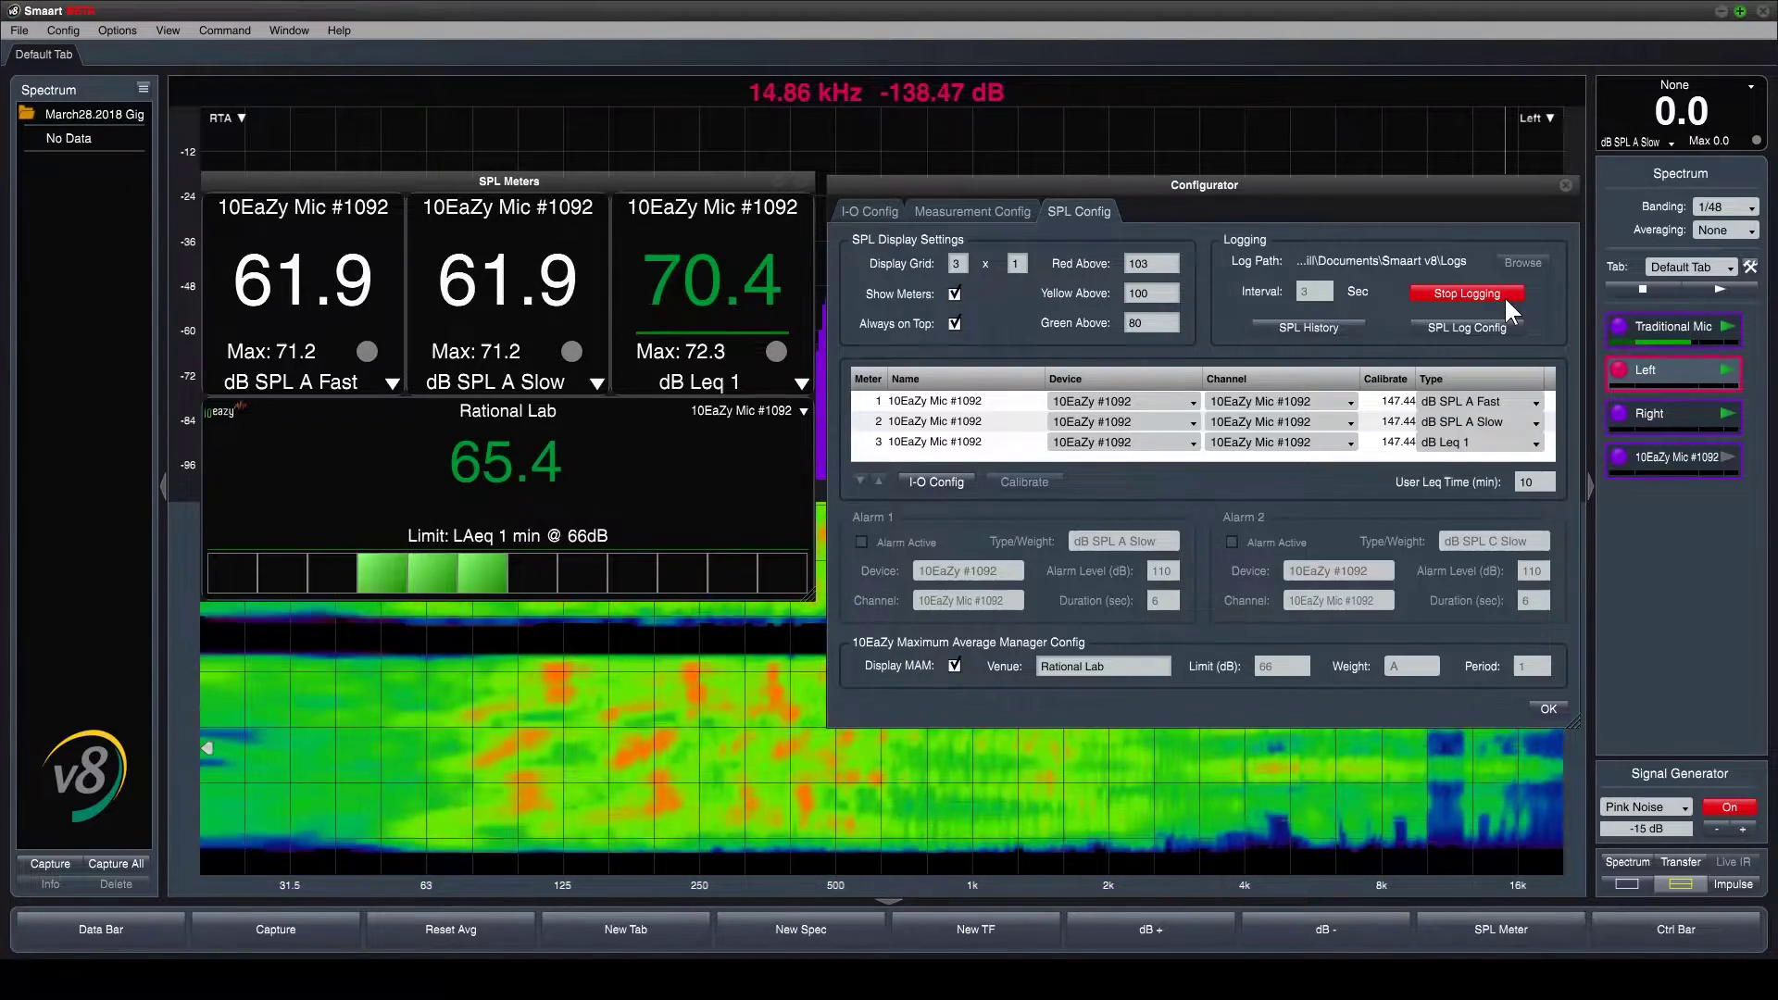
{"action": "left_click", "coordinate": [1504, 296]}
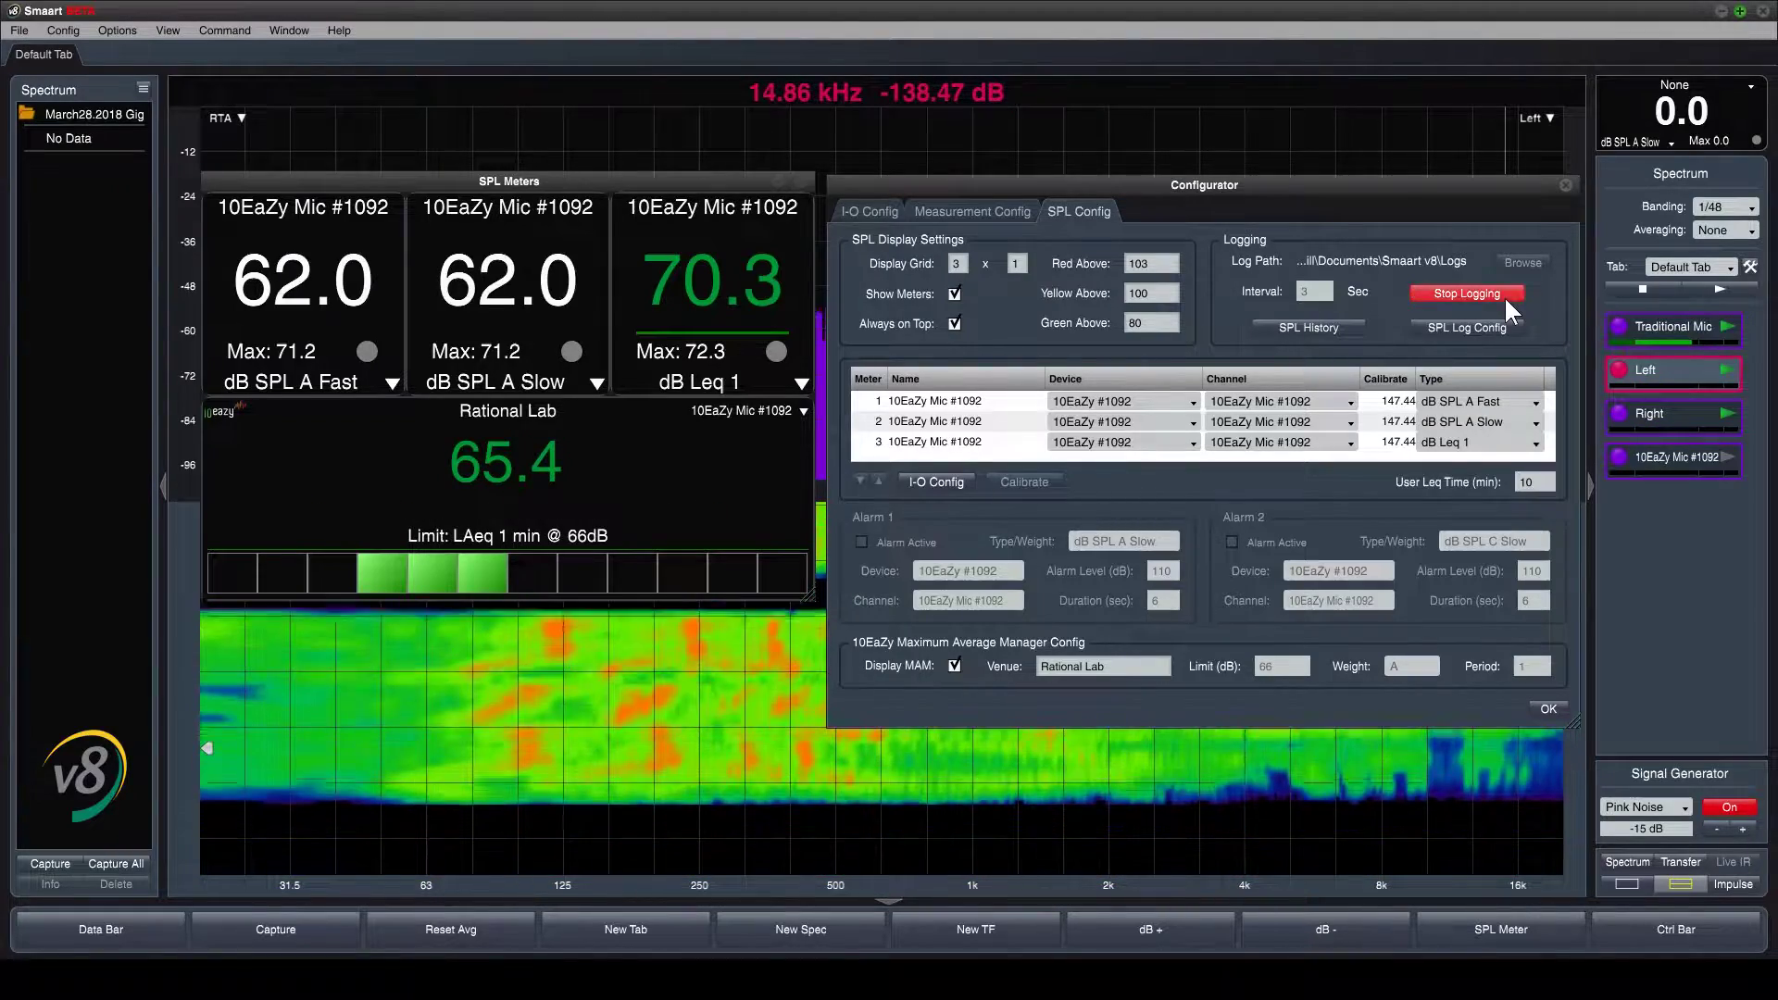
Confirm the Configurator with OK, returning to the SPL meters, RTA and spectrogram
{"action": "left_click", "coordinate": [1547, 709]}
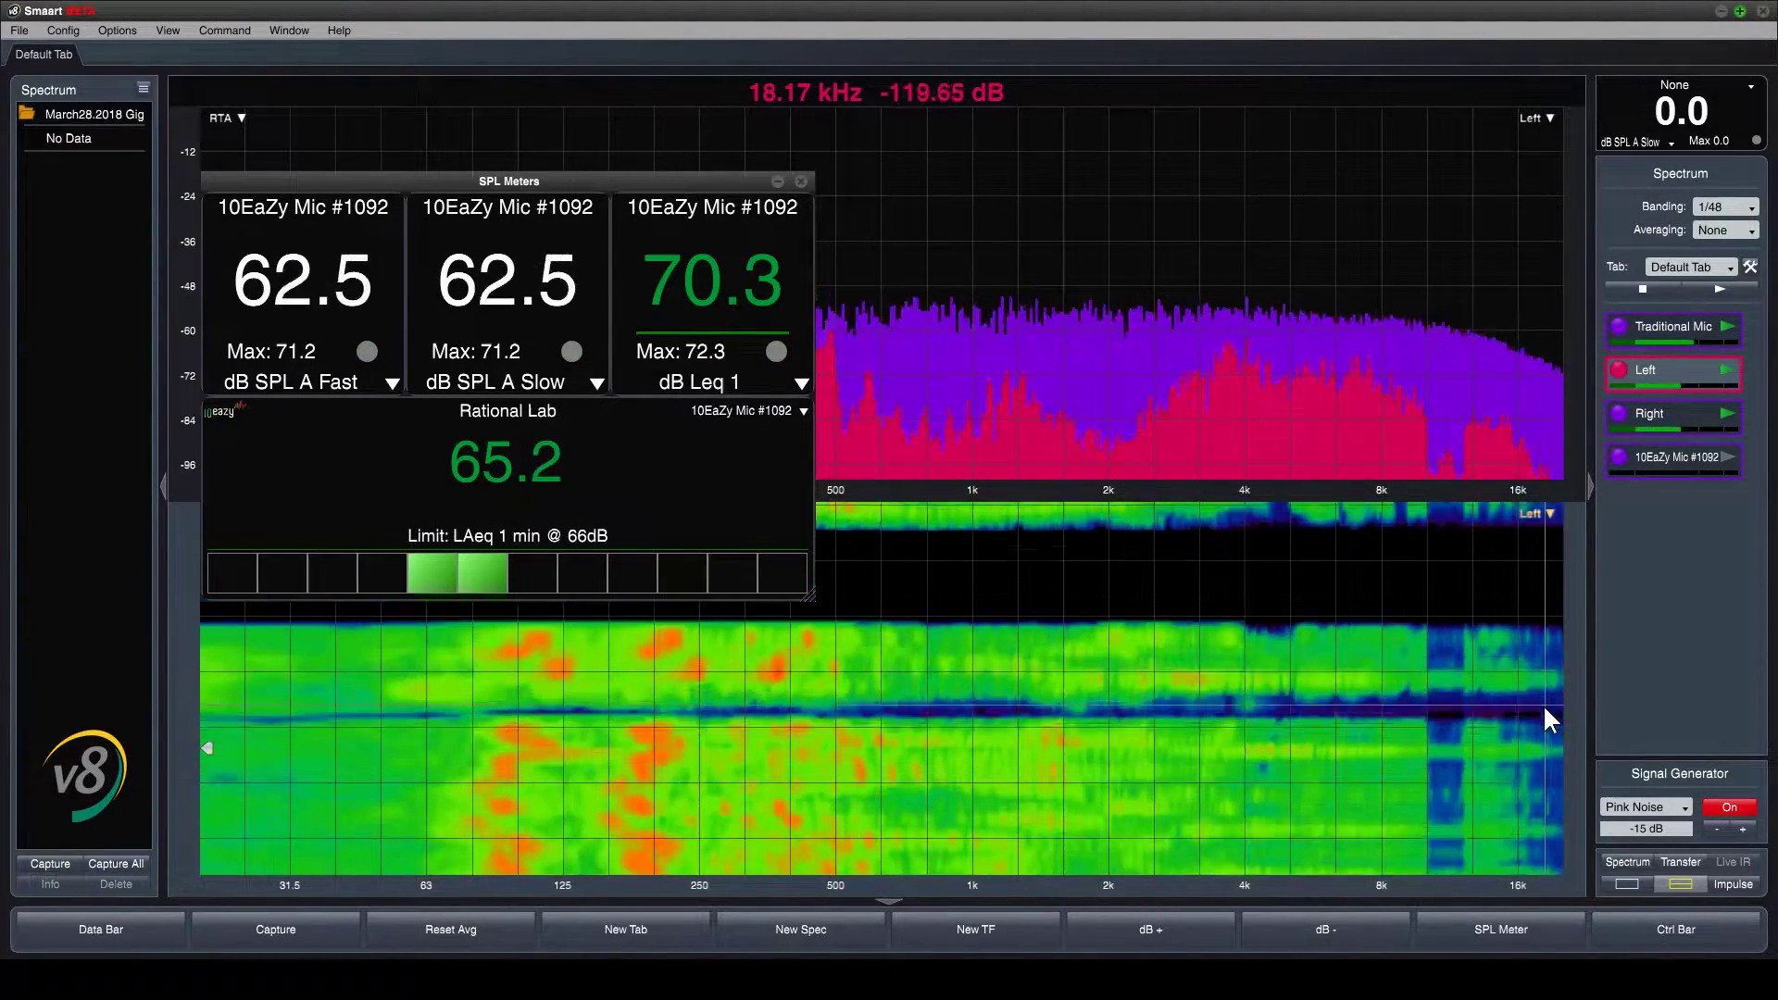